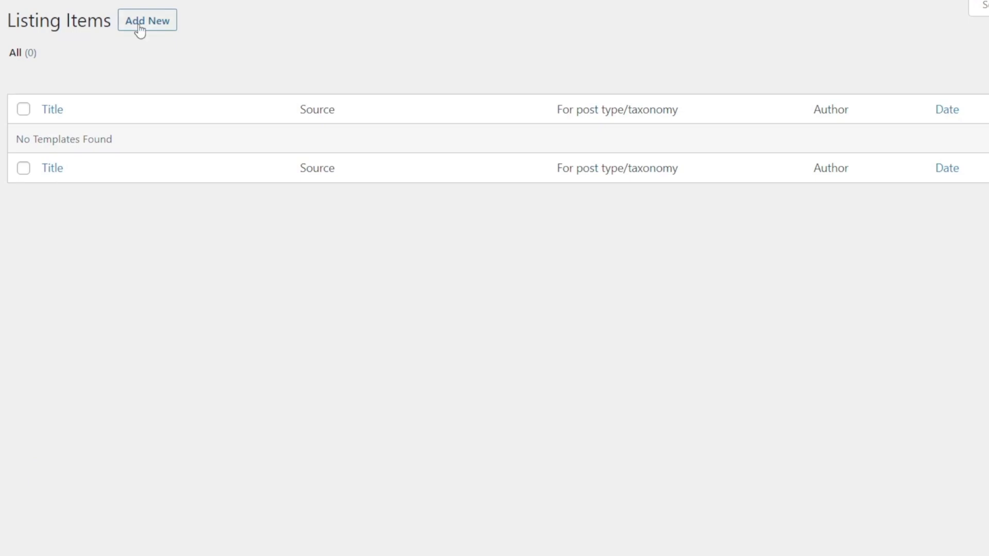
# Create a listing item named Default Property Listing with Posts as source, Properties as post type and Elementor as listing view
pyautogui.click(140, 30)
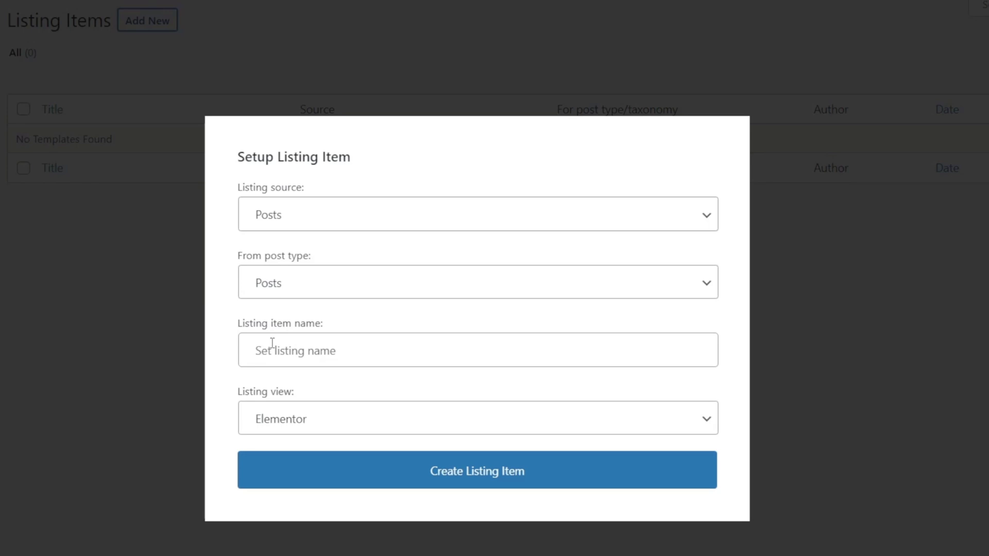
pyautogui.click(287, 215)
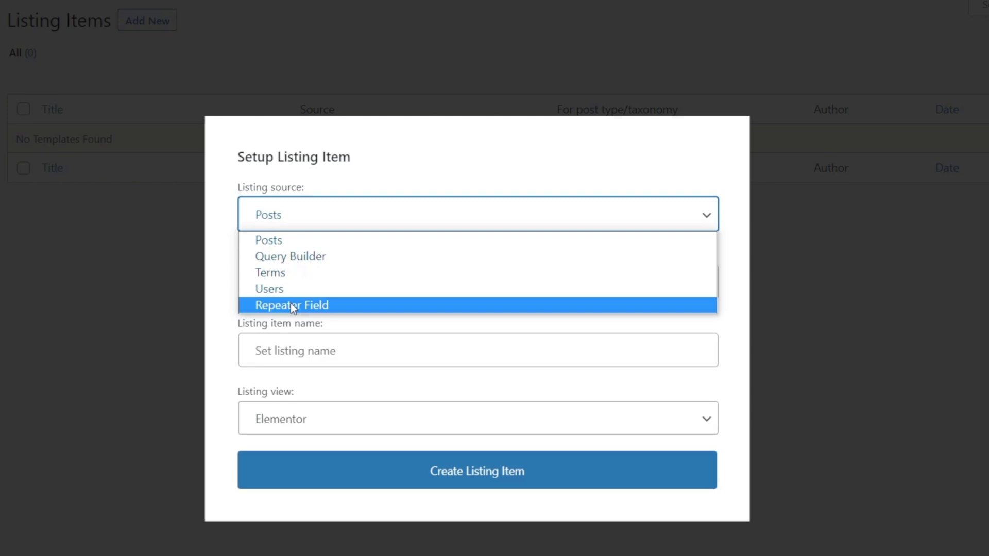
pyautogui.click(288, 241)
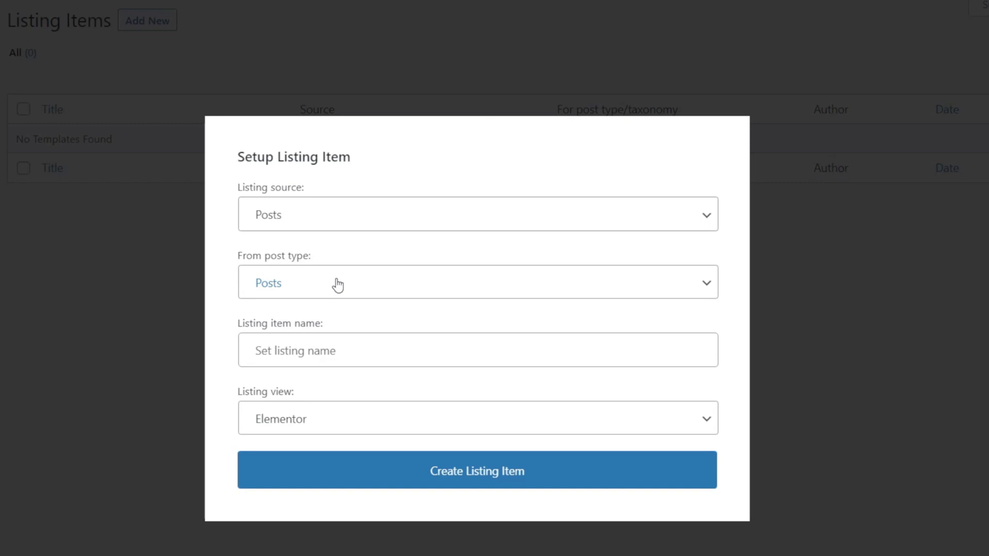
pyautogui.click(338, 285)
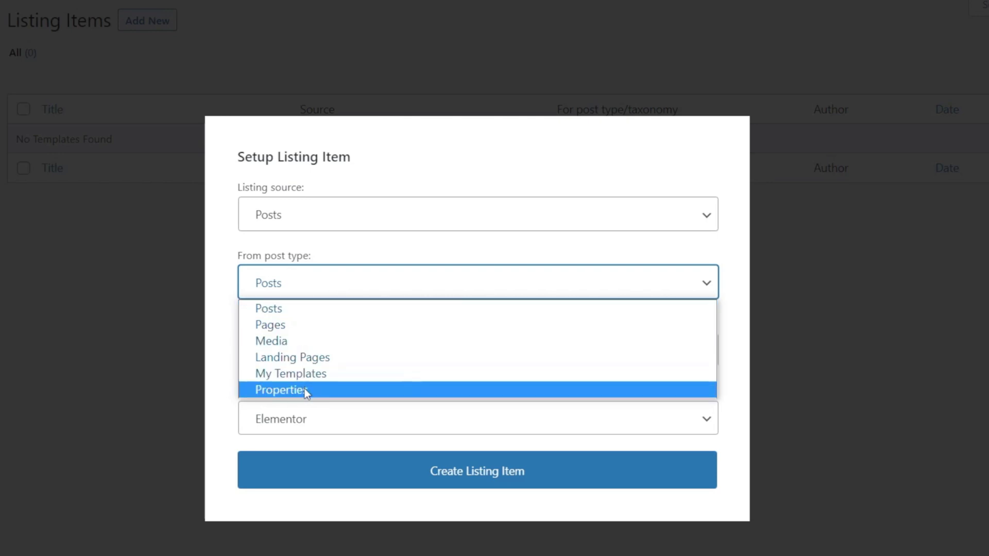
pyautogui.click(435, 391)
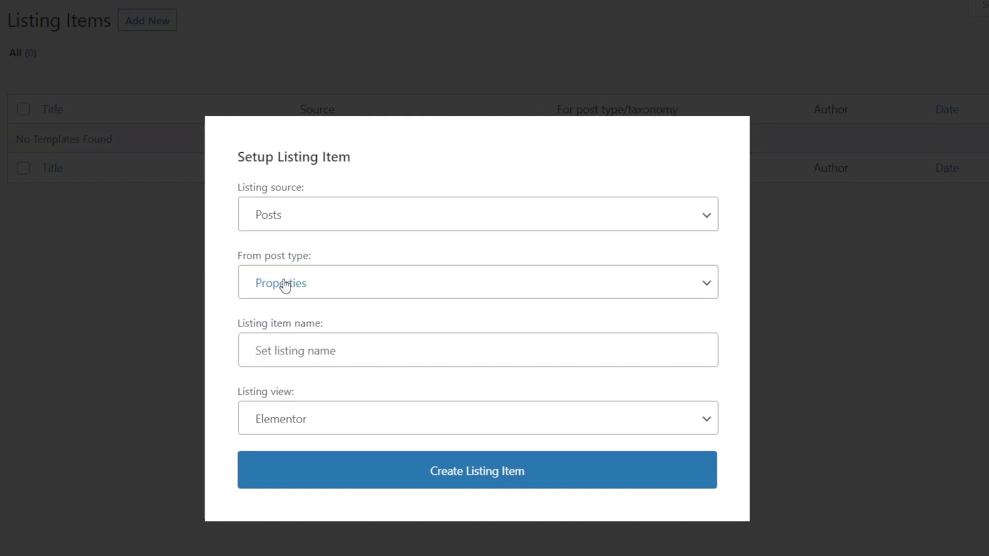
pyautogui.click(283, 344)
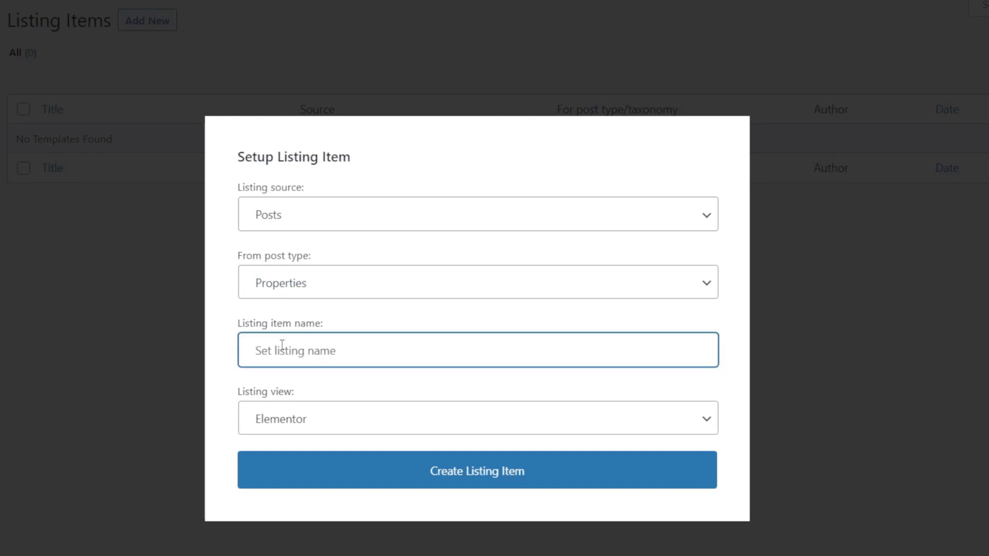
pyautogui.write('Default Property Listing')
pyautogui.click(298, 418)
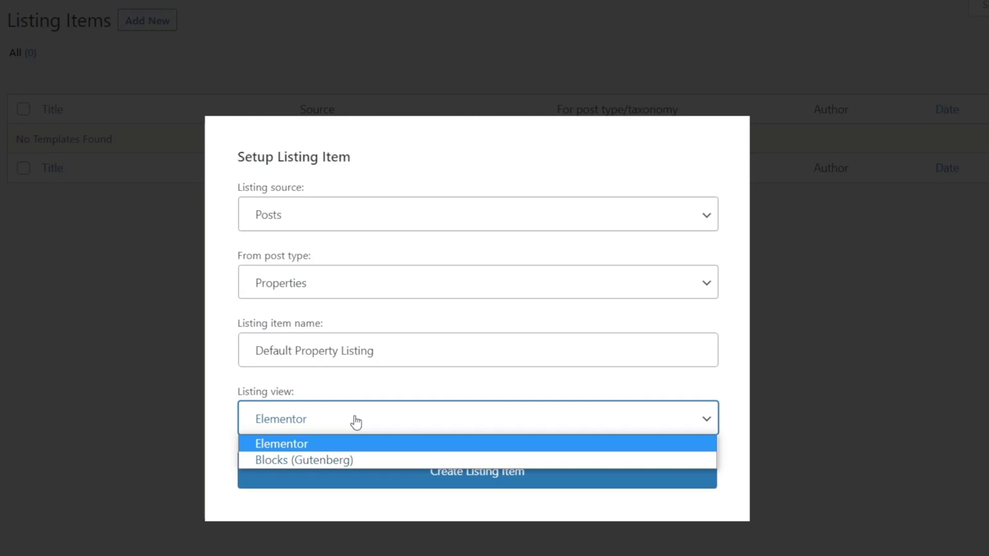
pyautogui.click(315, 446)
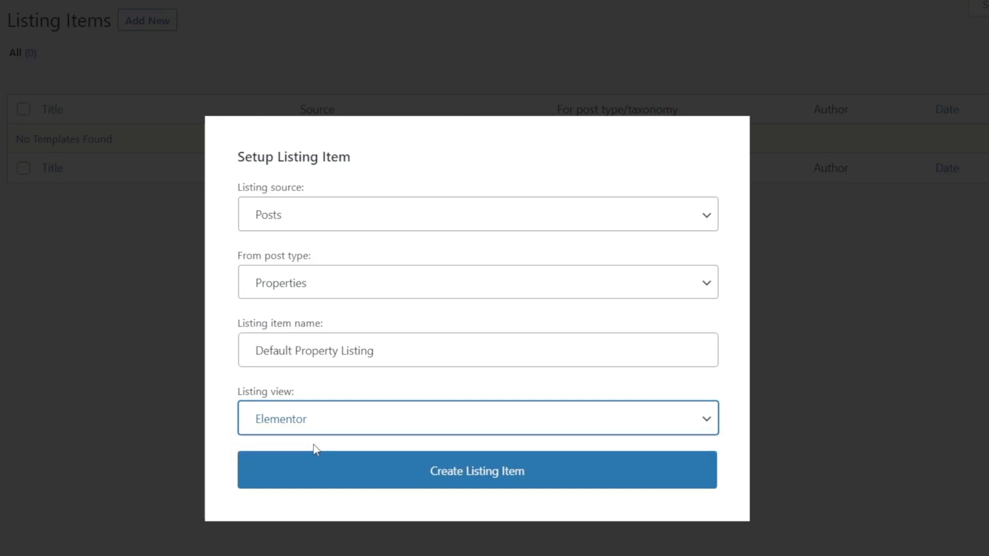
pyautogui.click(473, 485)
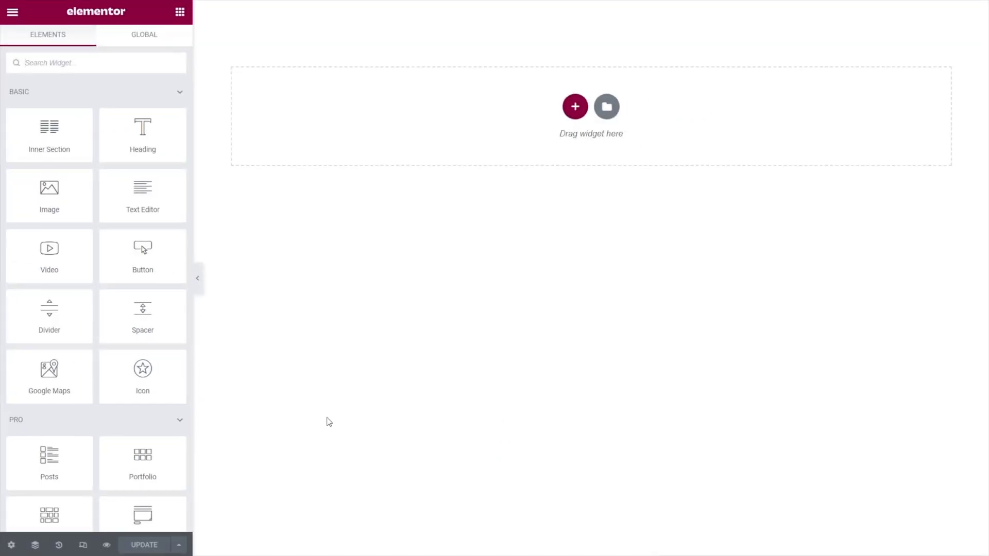
# Add a Dynamic Image widget from the listing elements to the empty canvas
pyautogui.click(177, 98)
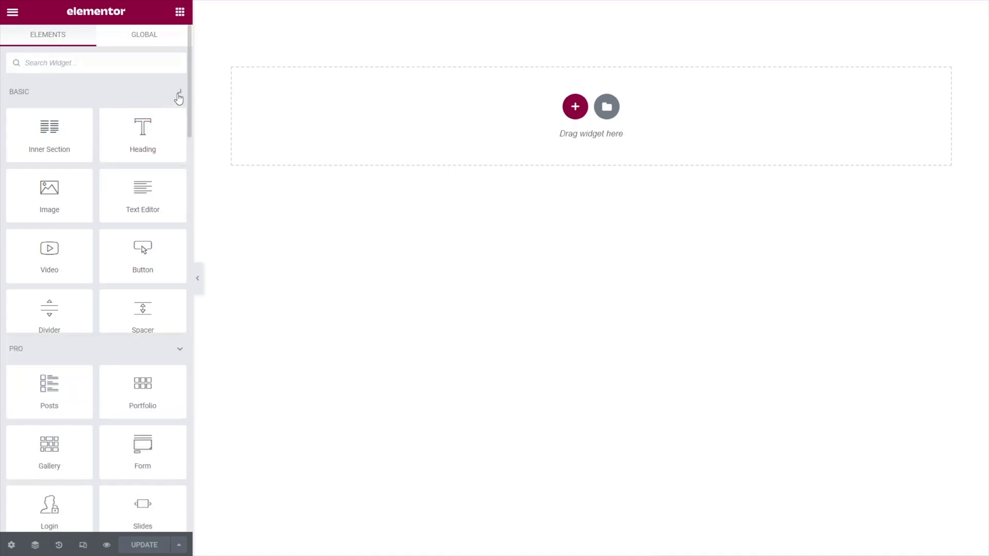
pyautogui.click(178, 124)
pyautogui.click(178, 154)
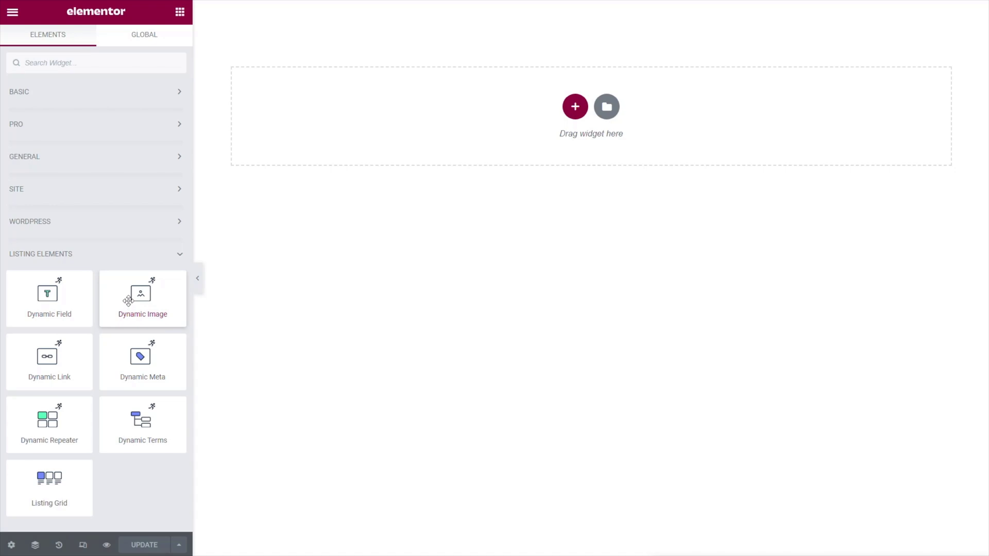
pyautogui.moveTo(131, 310); pyautogui.dragTo(451, 120)
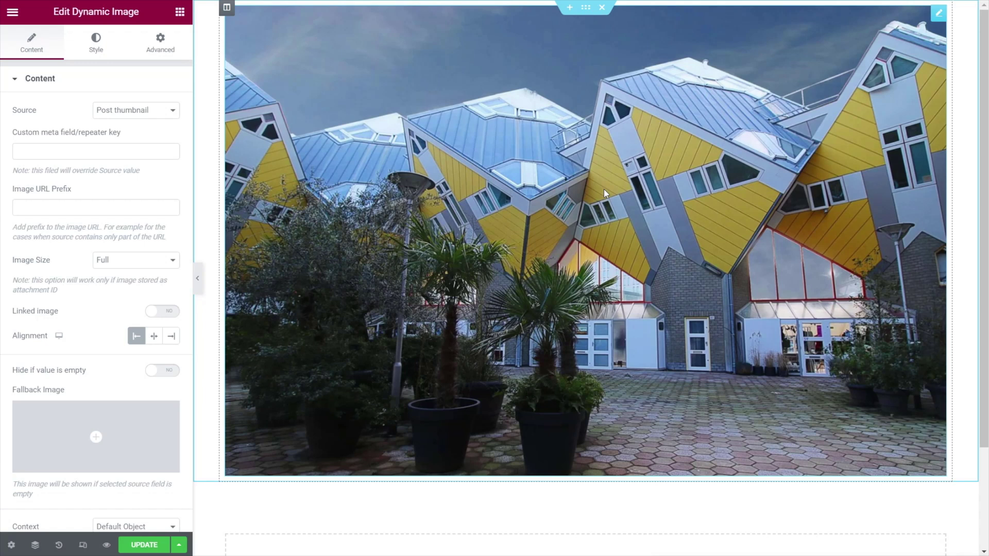
# Set the listing item's preview width to 400, keeping Posts as the source and Properties as the post type
pyautogui.click(586, 8)
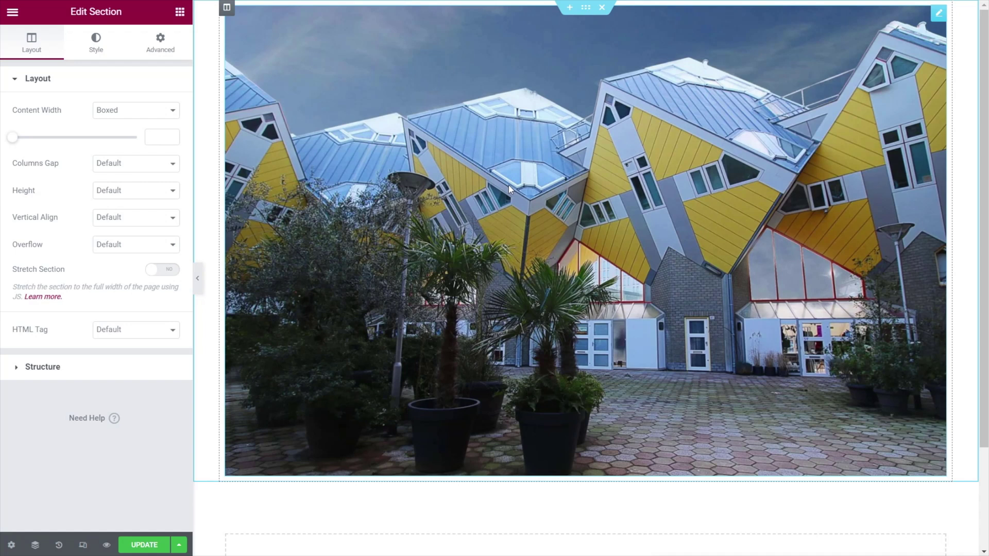
pyautogui.click(12, 545)
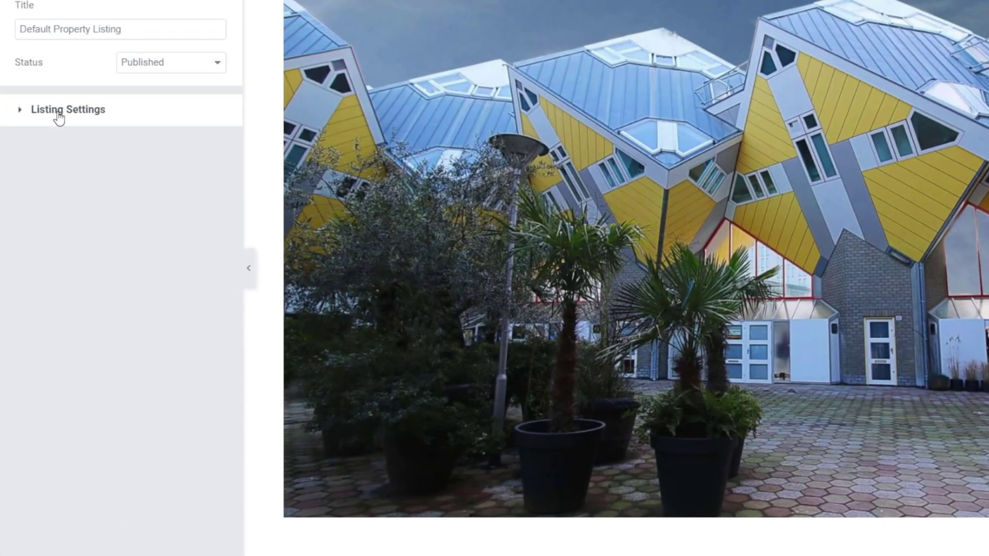
pyautogui.click(60, 115)
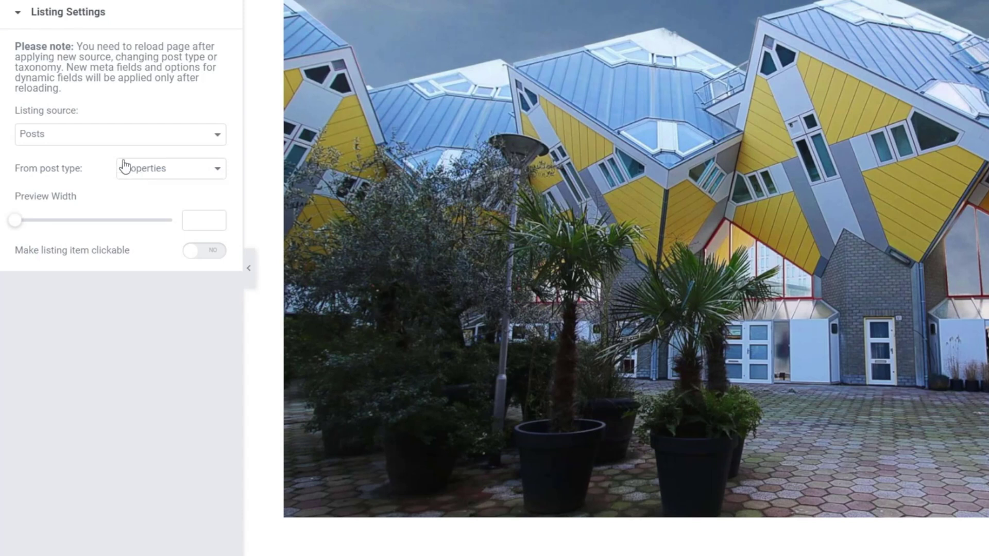
pyautogui.click(122, 139)
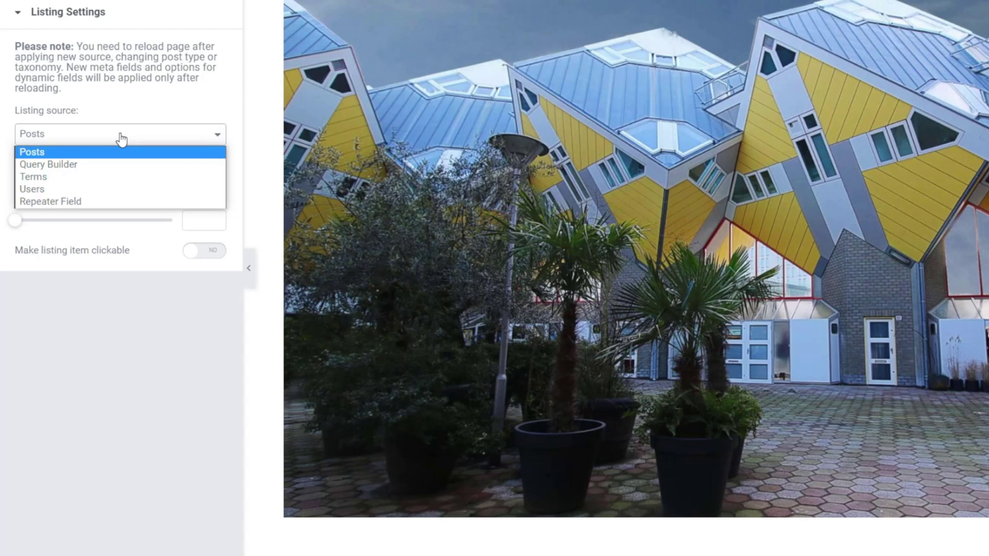
pyautogui.click(117, 331)
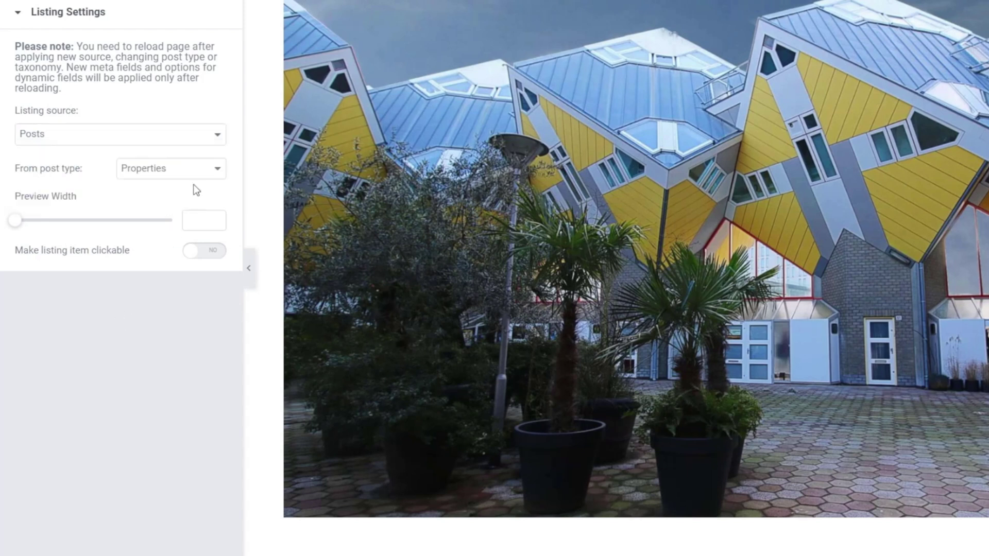
pyautogui.click(195, 172)
pyautogui.click(148, 345)
pyautogui.click(196, 219)
pyautogui.write('400')
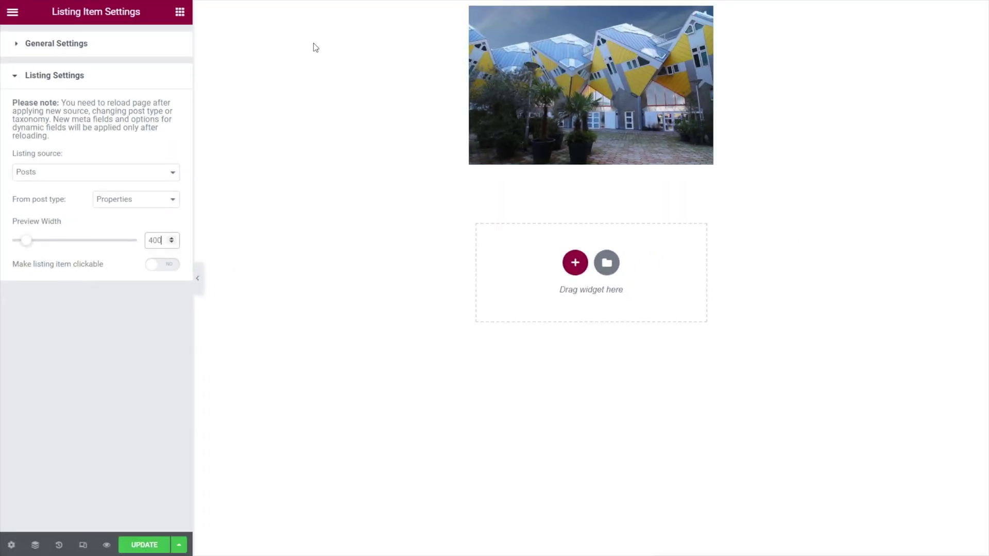
# Set the Dynamic Image's source to Post thumbnail and its image size to Medium Large
pyautogui.click(704, 17)
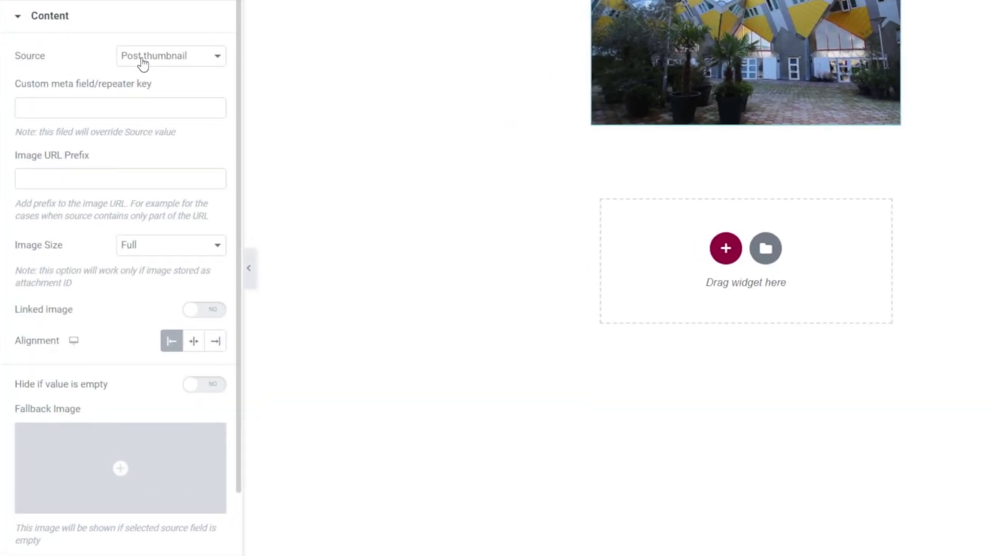
pyautogui.click(177, 62)
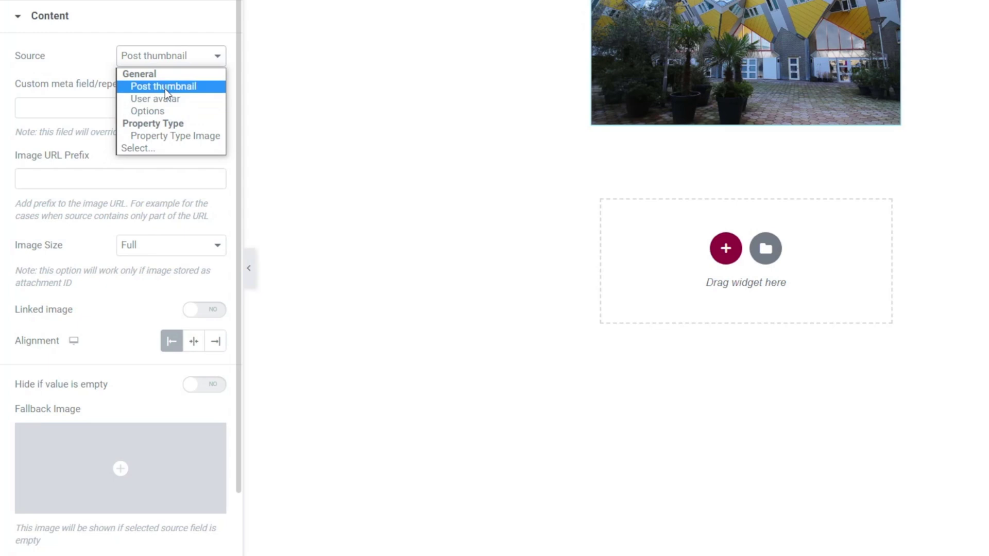
pyautogui.click(165, 88)
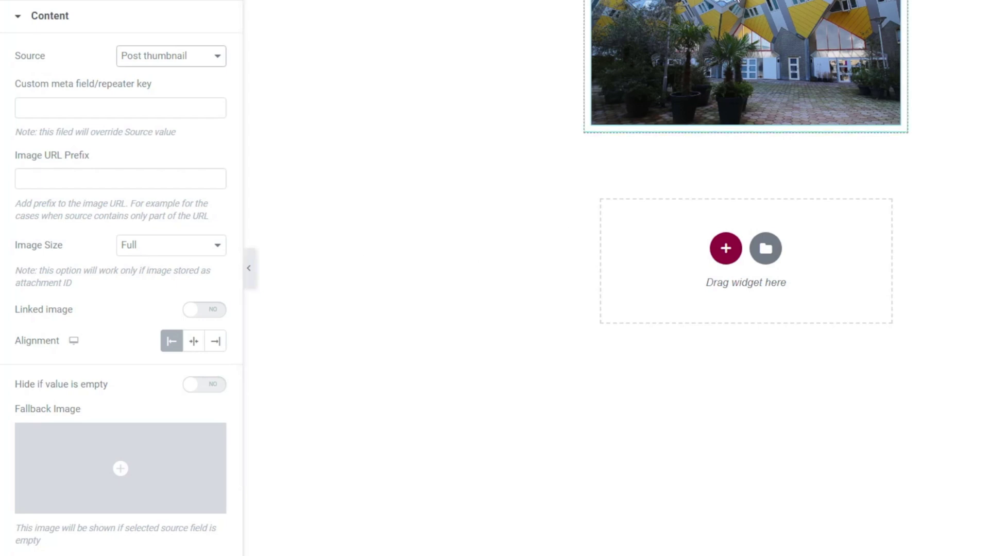
pyautogui.click(177, 250)
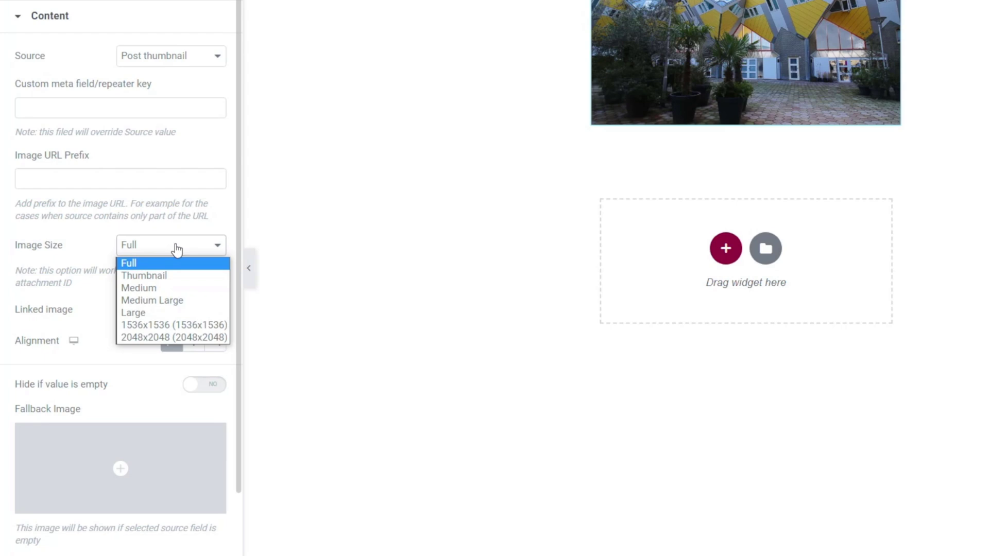
pyautogui.click(170, 301)
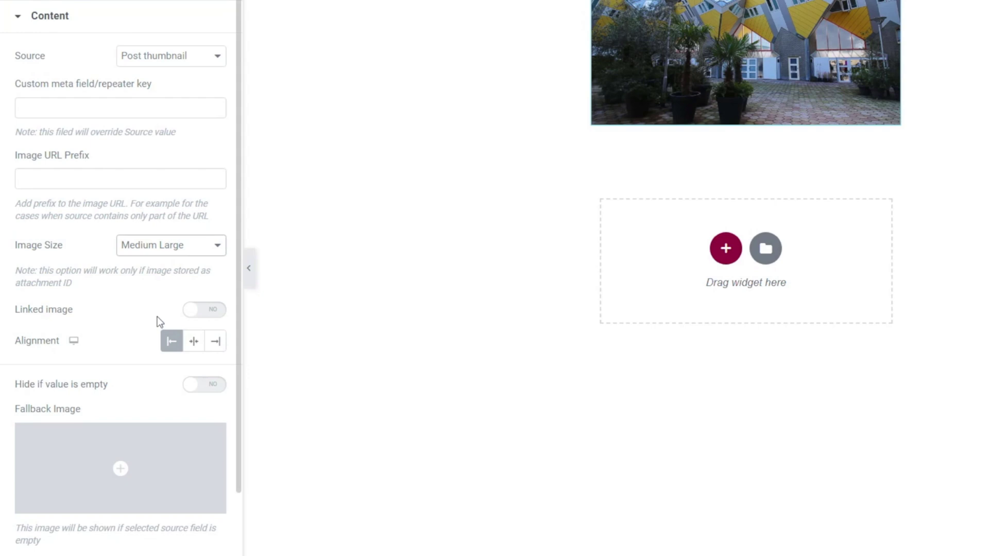
# Make the Dynamic Image a linked image with Permalink as its link source
pyautogui.click(216, 316)
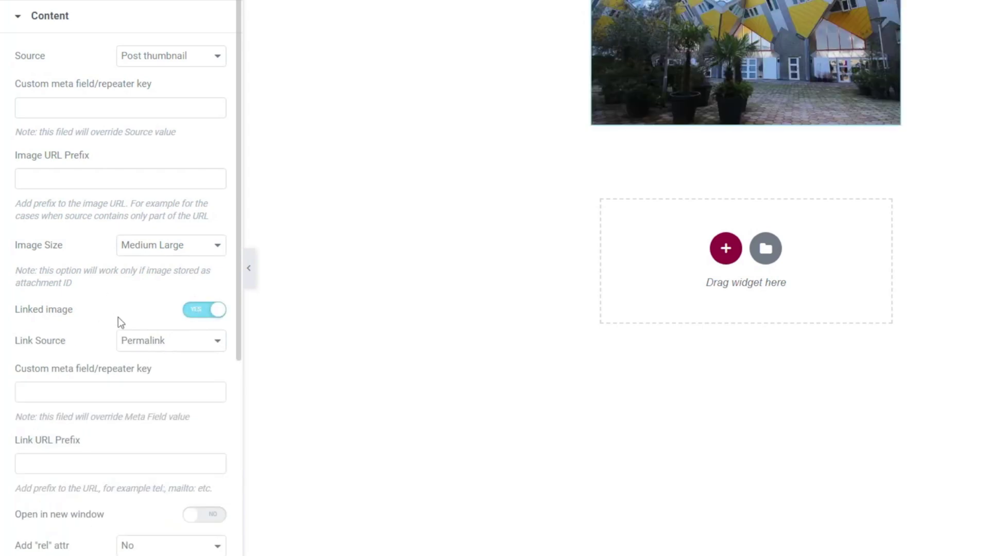
pyautogui.click(212, 347)
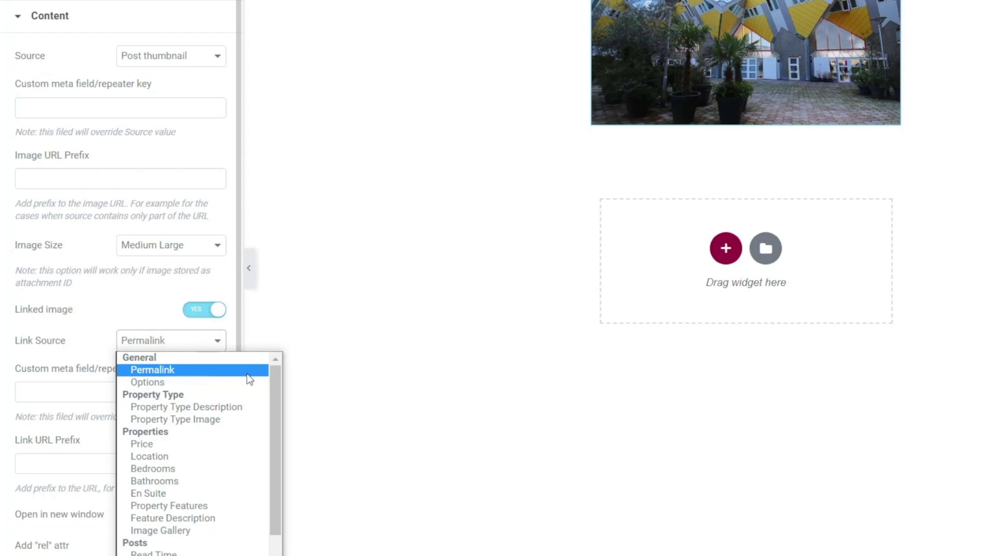
pyautogui.moveTo(279, 394); pyautogui.dragTo(282, 468)
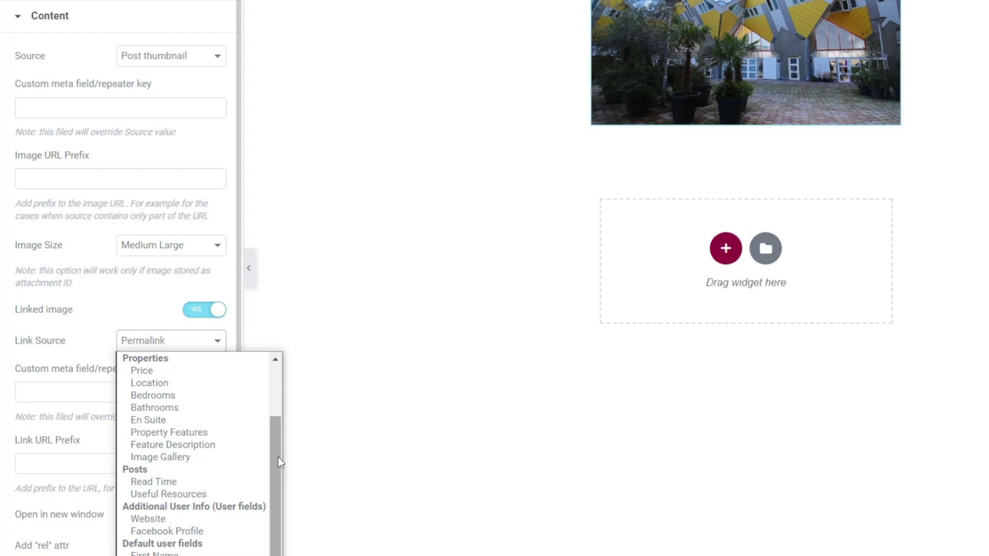
pyautogui.moveTo(278, 457); pyautogui.dragTo(283, 391)
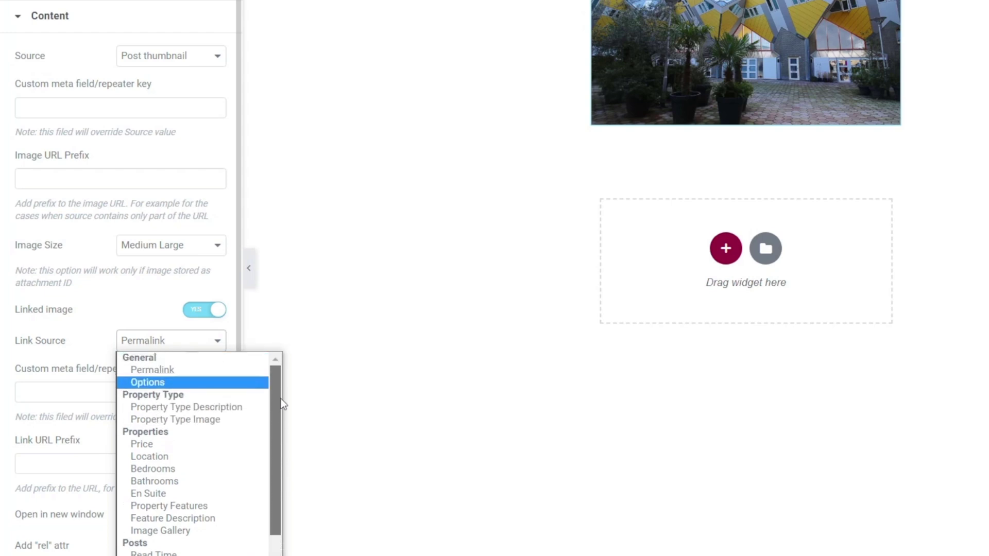
pyautogui.click(157, 370)
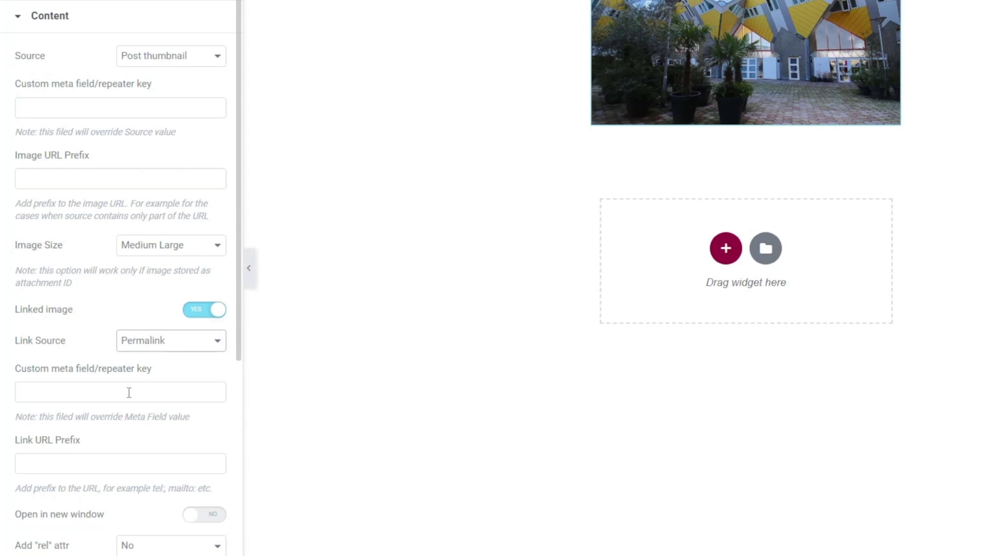
# Examine the Dynamic Image's remaining link, rel attribute, alignment, fallback and context options, plus its border style settings
pyautogui.scroll(-2, 128, 392)
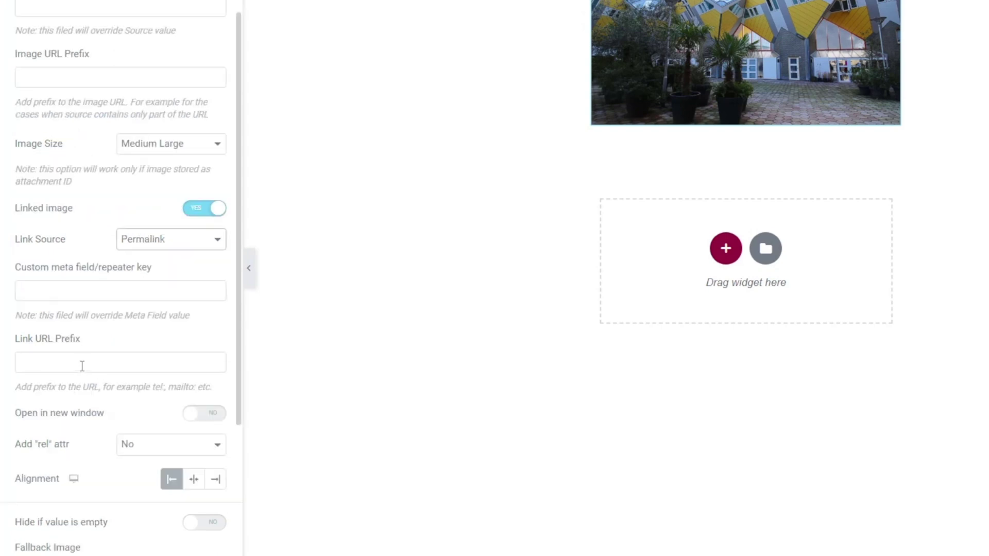
pyautogui.scroll(2, 82, 366)
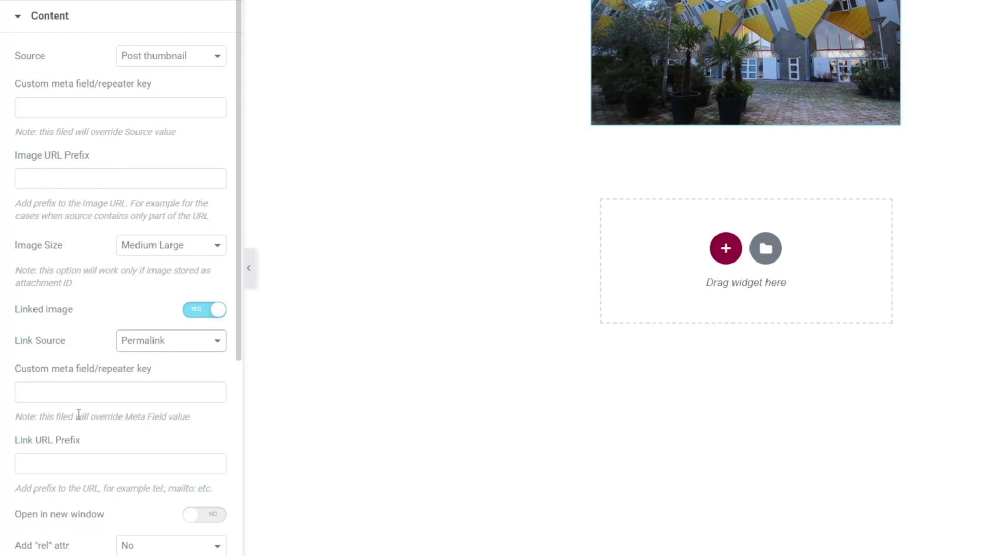
pyautogui.scroll(-2, 79, 415)
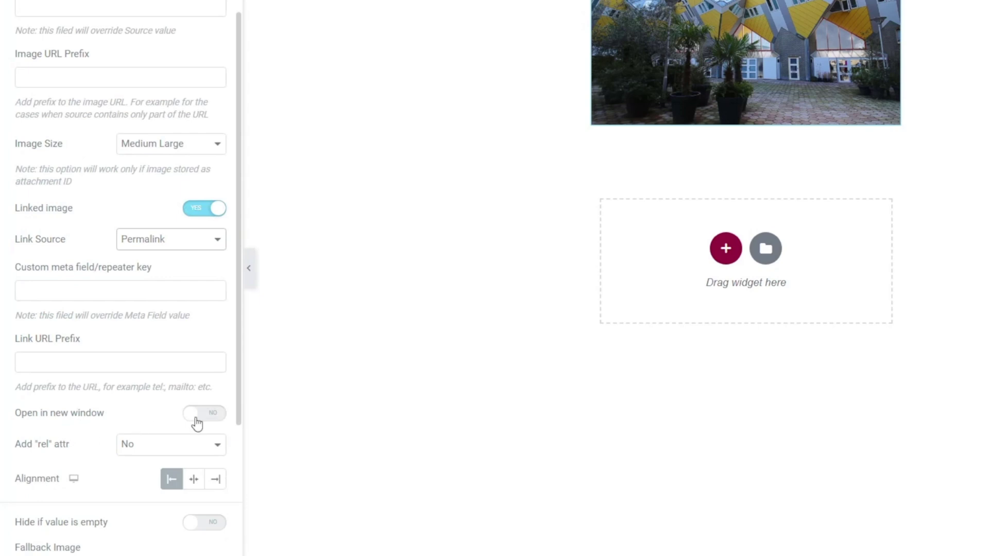
pyautogui.click(135, 453)
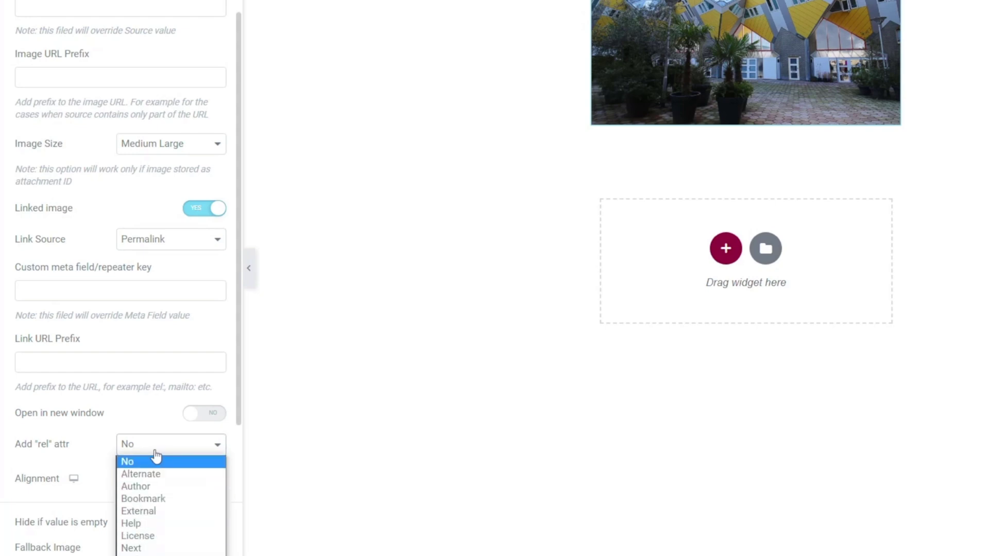
pyautogui.click(88, 449)
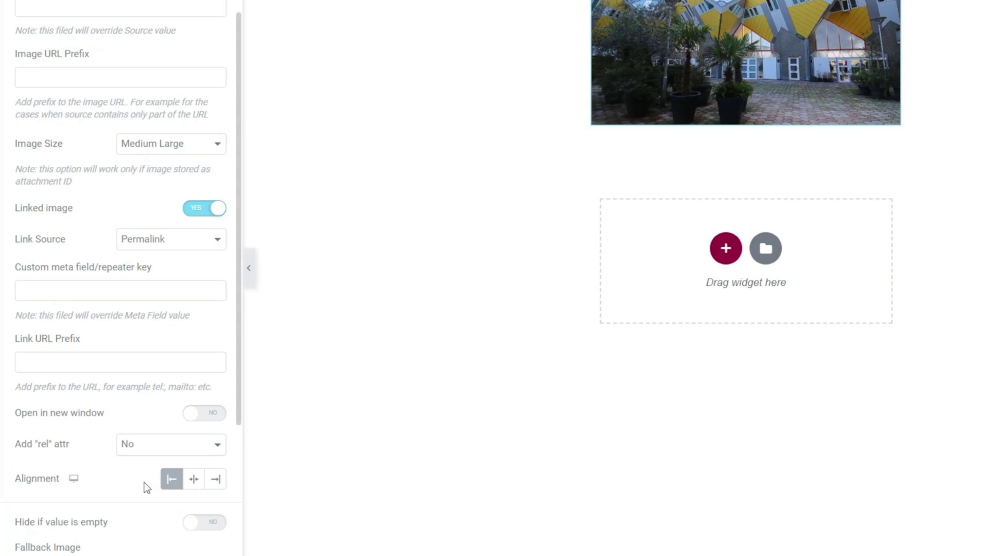
pyautogui.scroll(-5, 146, 487)
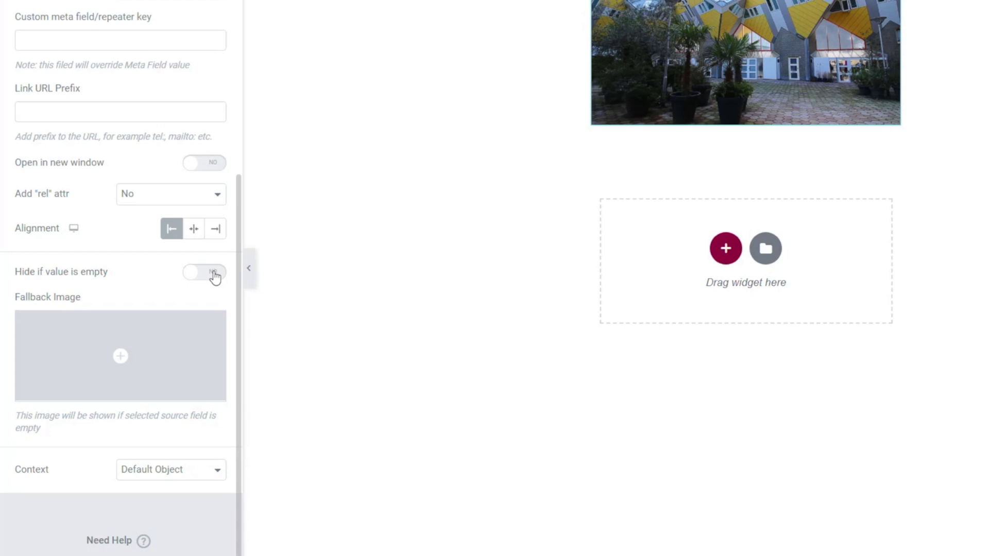
pyautogui.moveTo(132, 342)
pyautogui.click(169, 483)
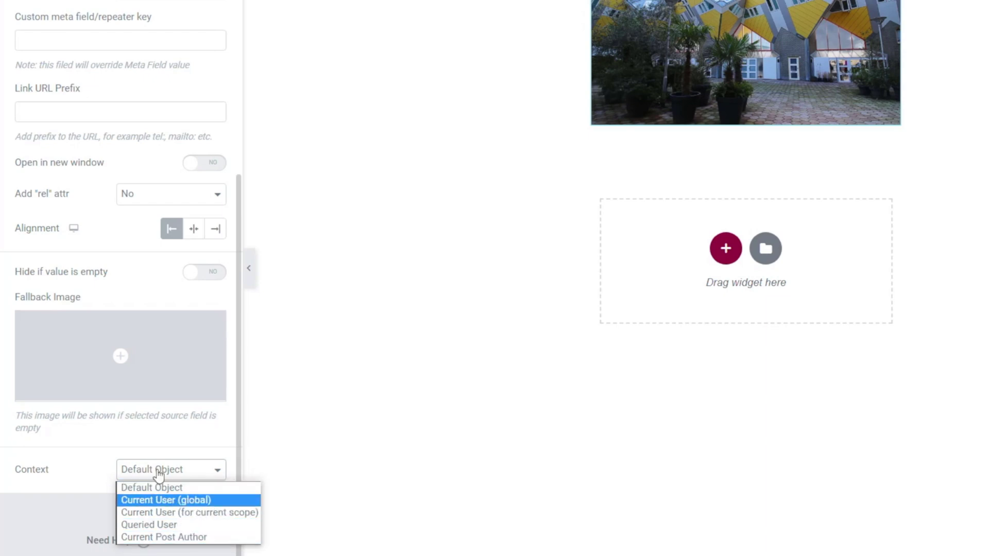
pyautogui.click(85, 475)
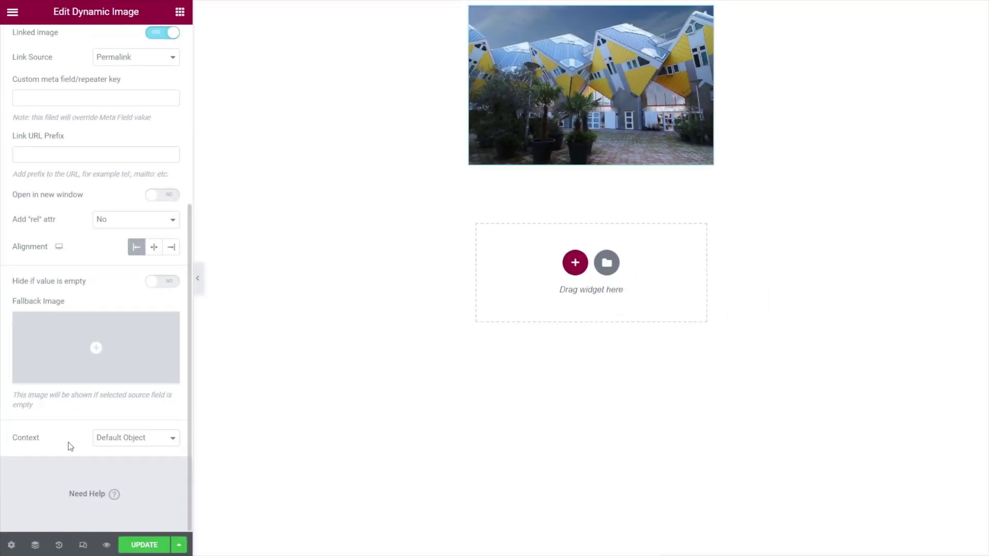
pyautogui.scroll(6, 75, 412)
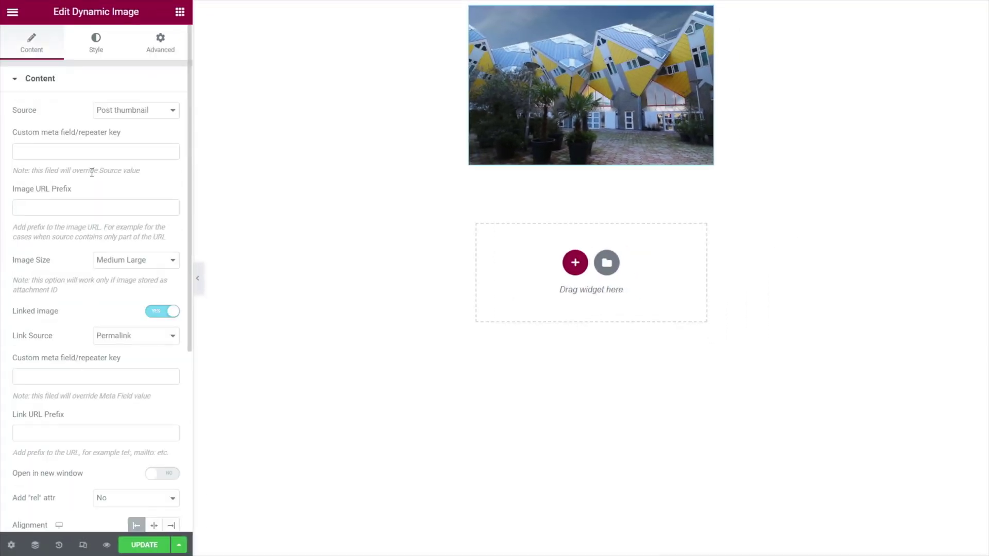
pyautogui.click(96, 42)
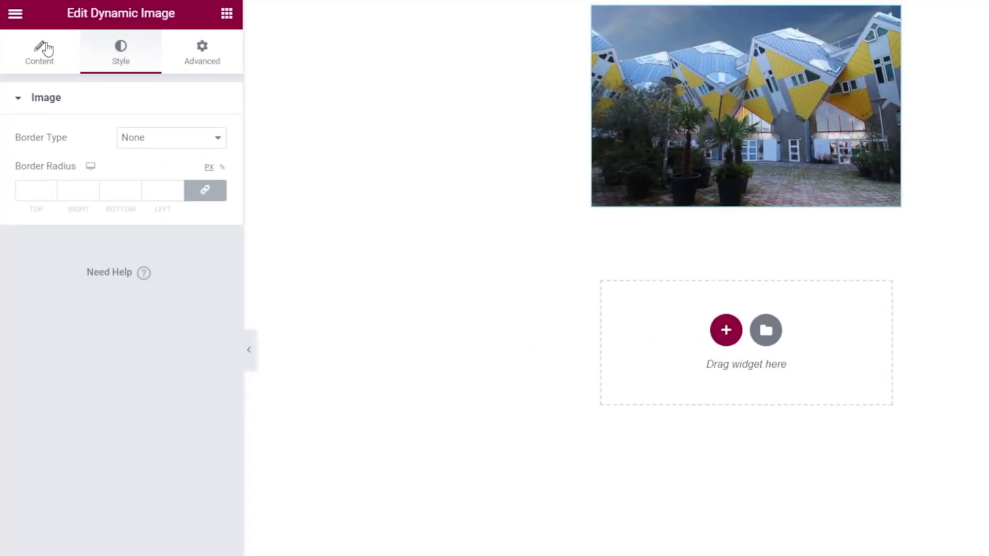
pyautogui.click(47, 50)
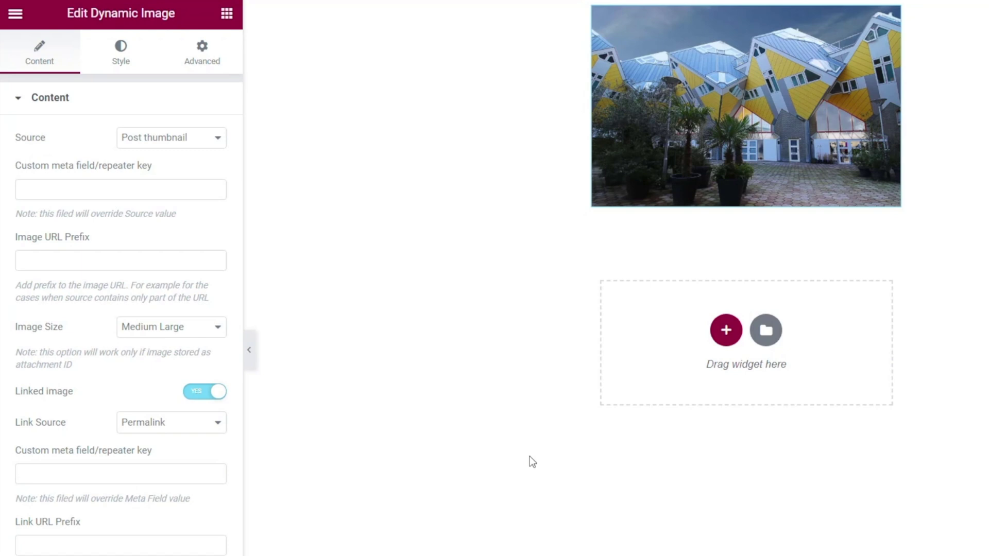
# Add a Dynamic Field widget directly below the image, with Post/Term/User/Object Data as its source
pyautogui.click(227, 14)
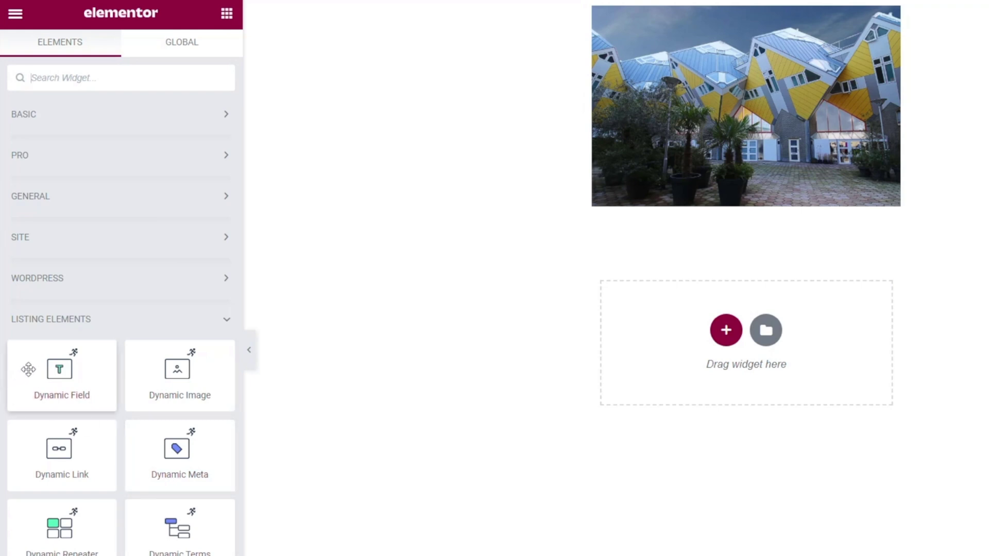
pyautogui.moveTo(29, 368); pyautogui.dragTo(687, 206)
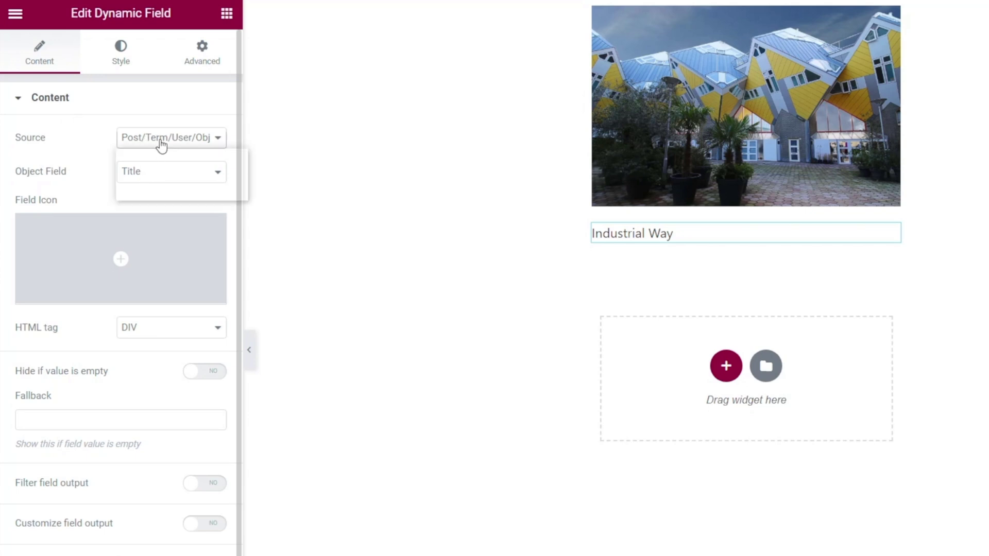
pyautogui.click(161, 146)
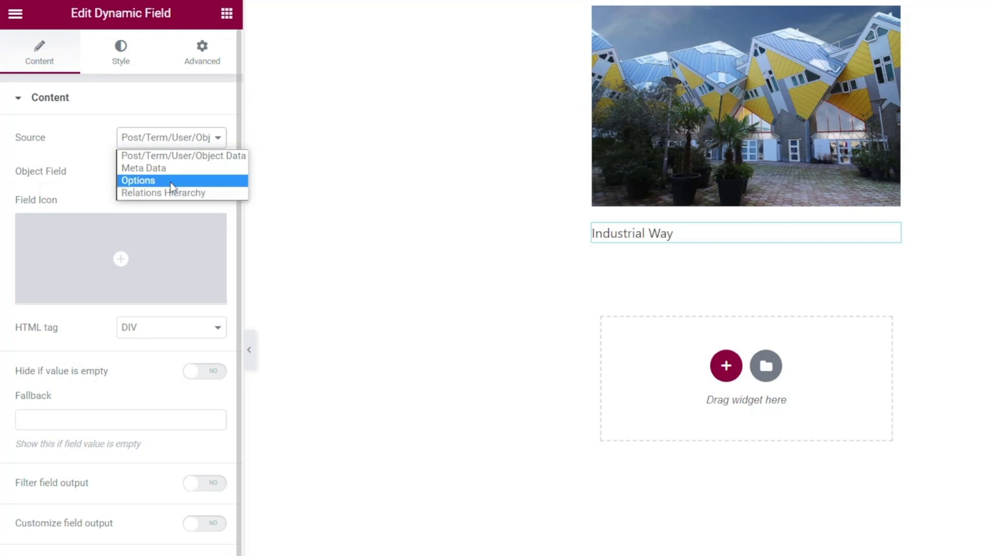
pyautogui.click(158, 156)
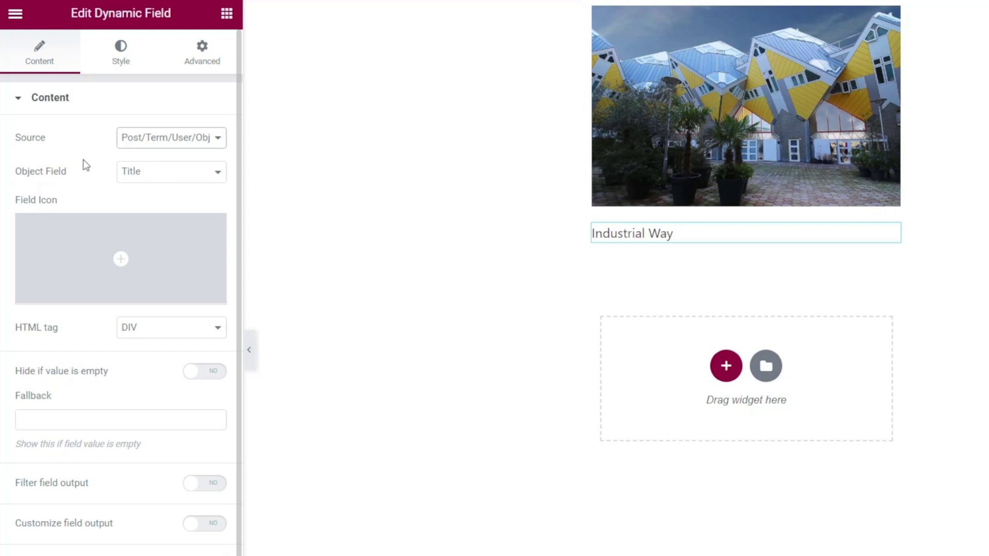
# Keep Title as the Dynamic Field's object field and set its HTML tag to H3
pyautogui.click(140, 179)
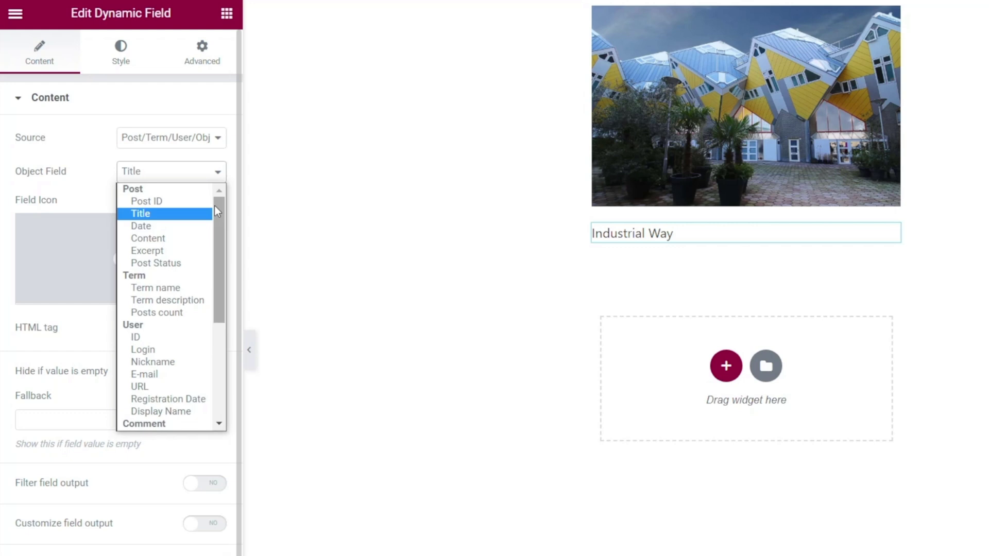
pyautogui.moveTo(217, 212); pyautogui.dragTo(217, 214)
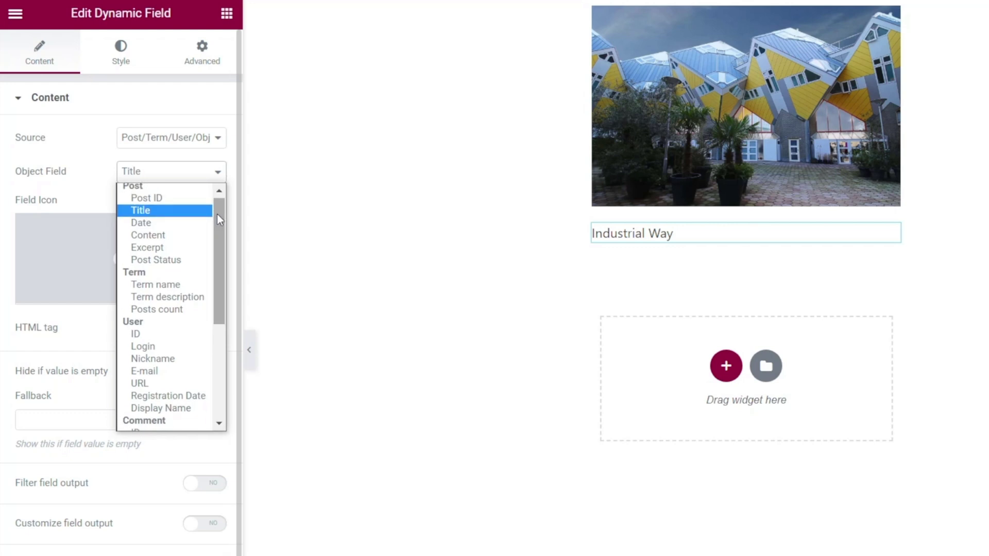
pyautogui.moveTo(218, 215)
pyautogui.mouseDown()
pyautogui.moveTo(225, 320)
pyautogui.moveTo(224, 202)
pyautogui.mouseUp()
pyautogui.click(76, 171)
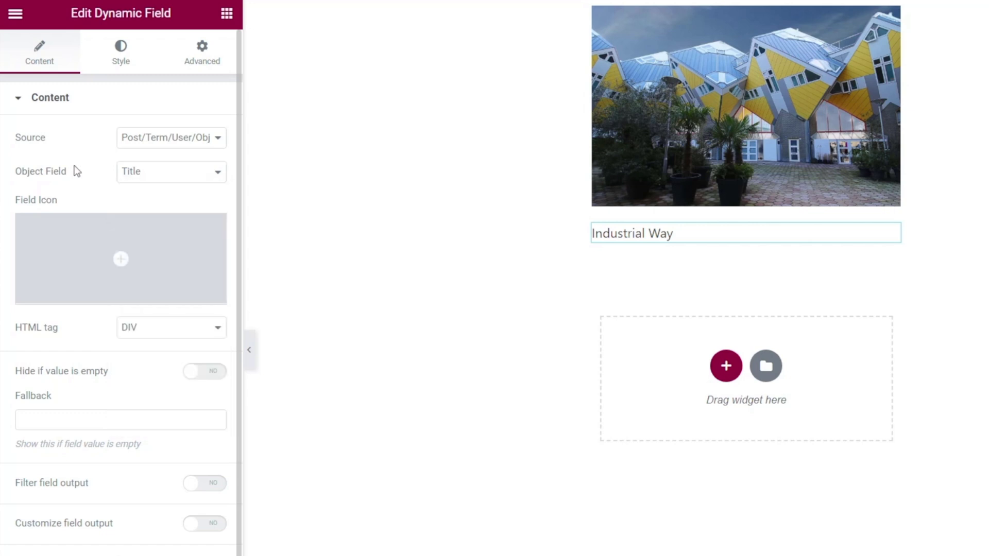
pyautogui.moveTo(88, 256)
pyautogui.click(165, 337)
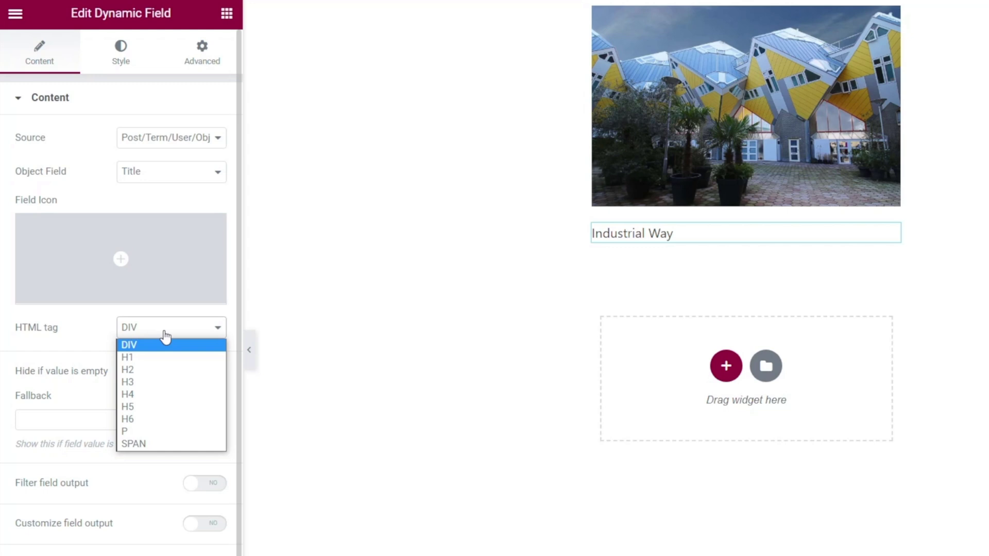
pyautogui.click(149, 384)
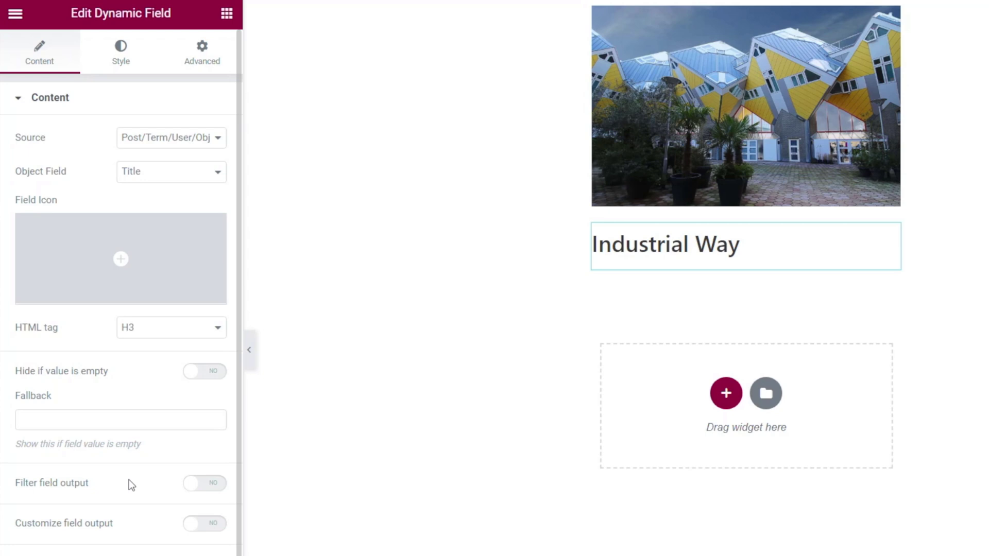
# Try filtering the title field's output and browse the available callbacks without choosing one, then turn the filter off
pyautogui.click(199, 485)
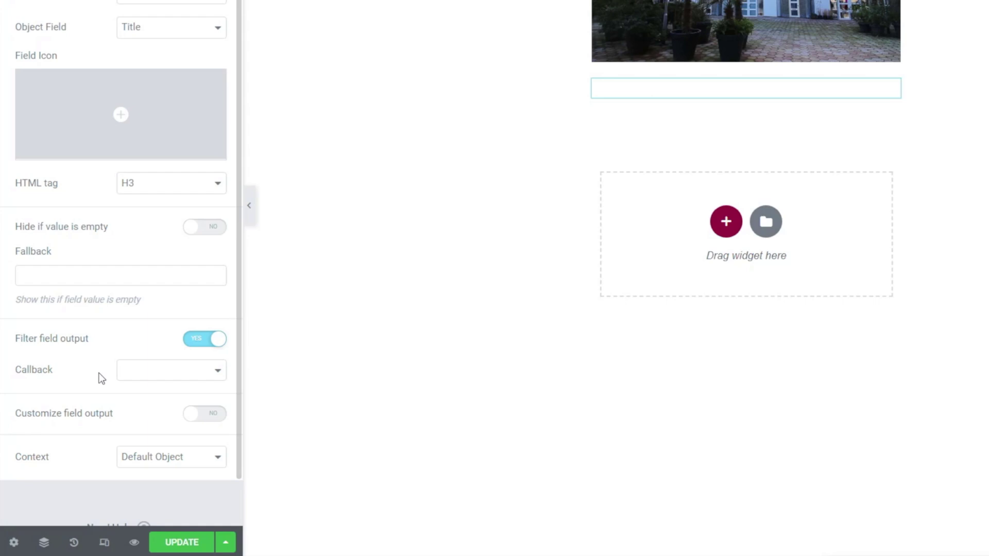
pyautogui.click(172, 369)
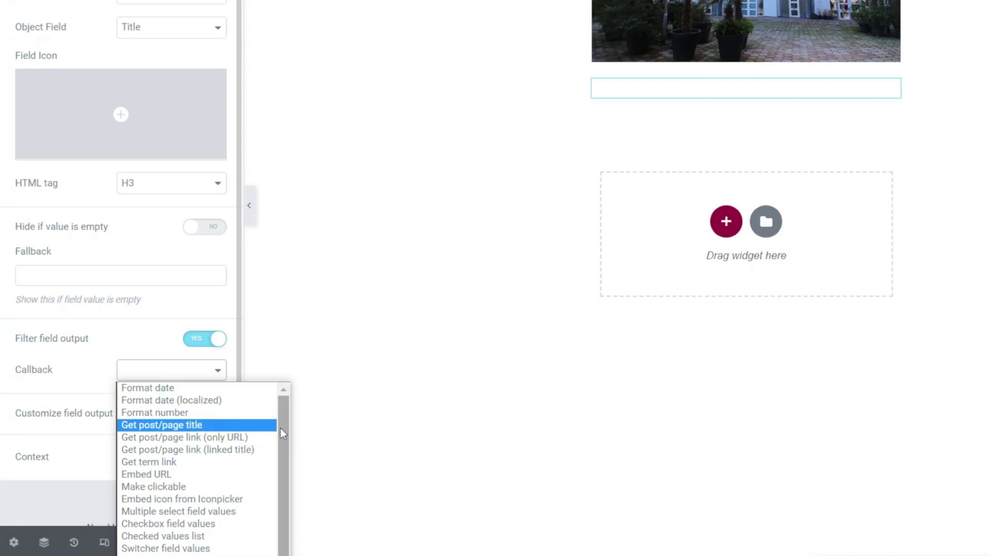
pyautogui.moveTo(280, 428)
pyautogui.mouseDown()
pyautogui.moveTo(275, 514)
pyautogui.moveTo(286, 432)
pyautogui.mouseUp()
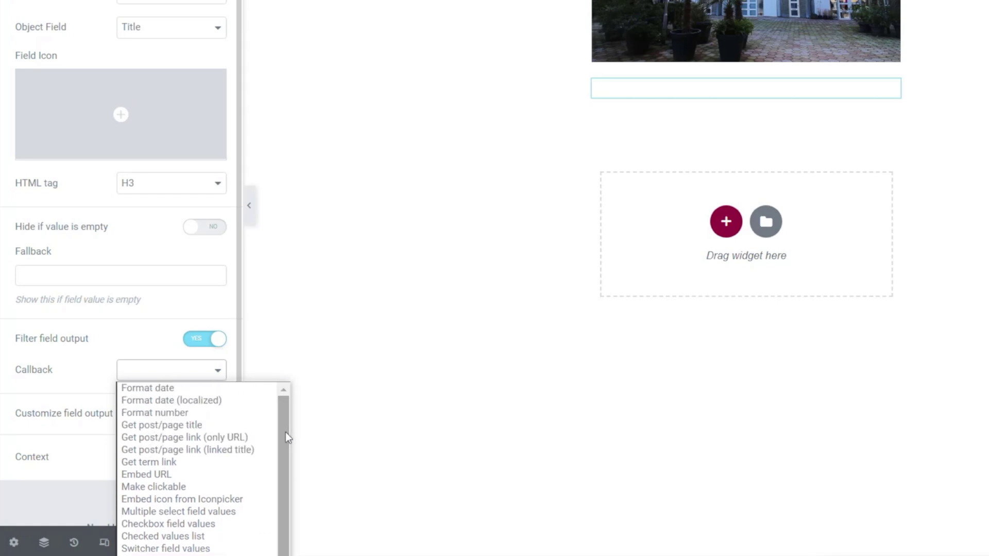
pyautogui.click(60, 372)
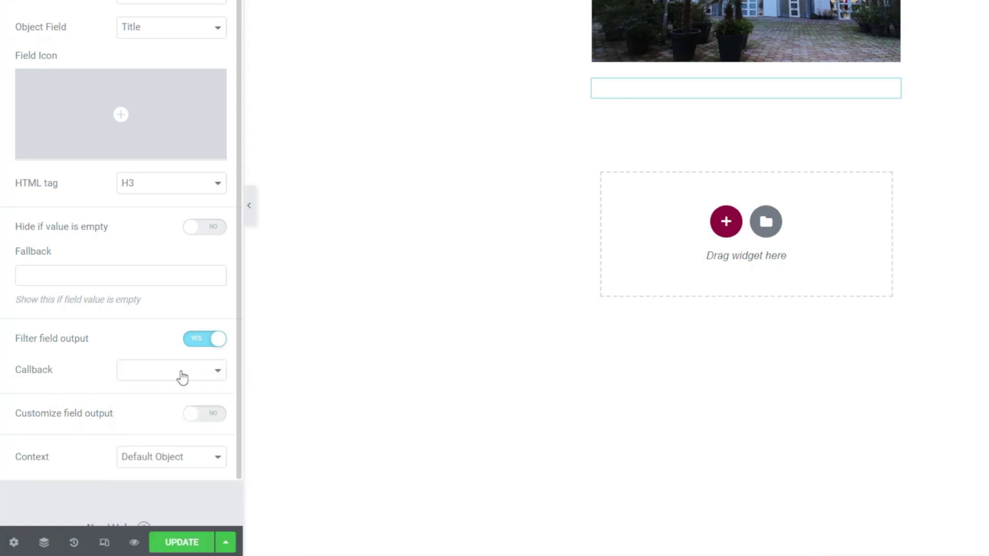
pyautogui.click(196, 340)
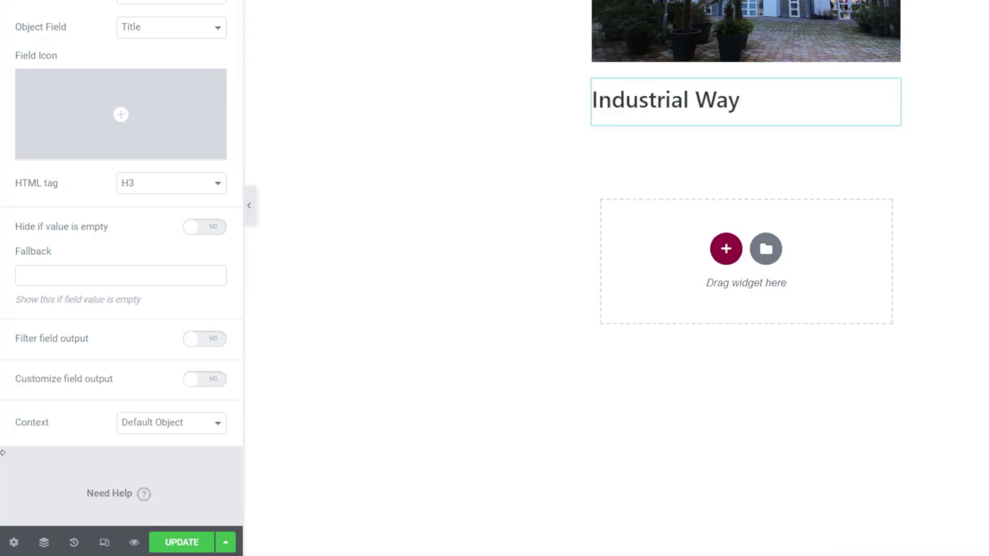
# Try customizing the title field's output with the field format "Property Name: %s"
pyautogui.click(205, 379)
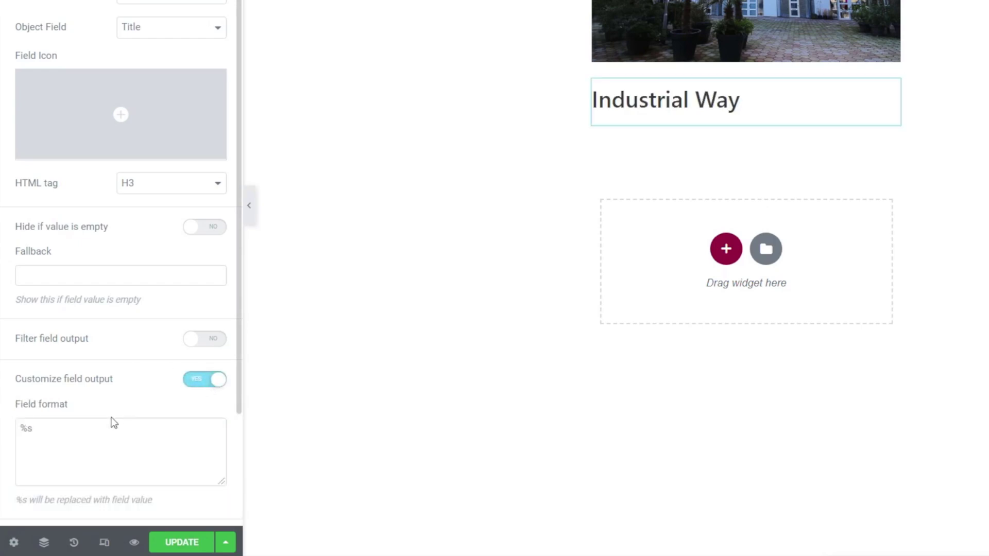
pyautogui.scroll(-2, 112, 421)
pyautogui.moveTo(33, 327); pyautogui.dragTo(20, 327)
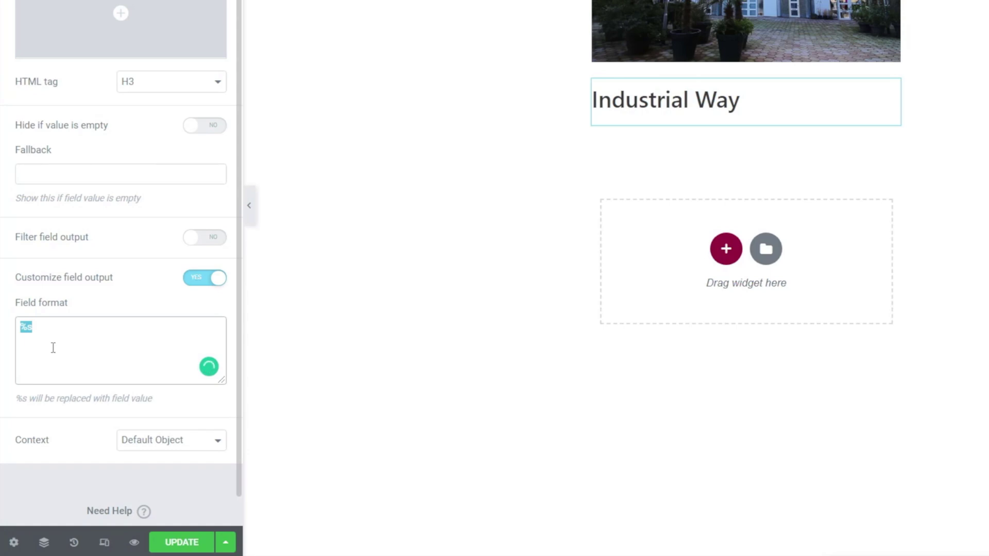
pyautogui.click(41, 330)
pyautogui.scroll(2, 134, 139)
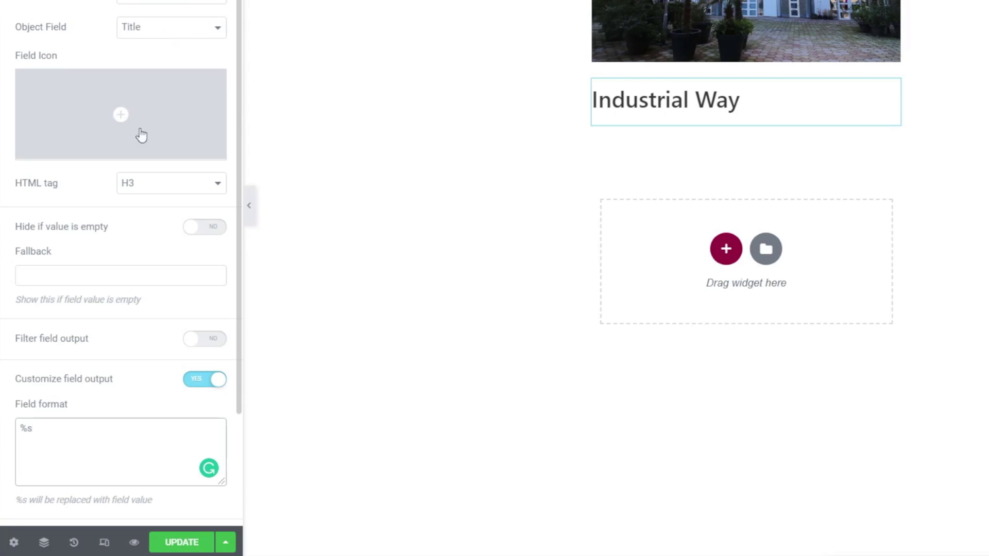
pyautogui.scroll(-2, 146, 329)
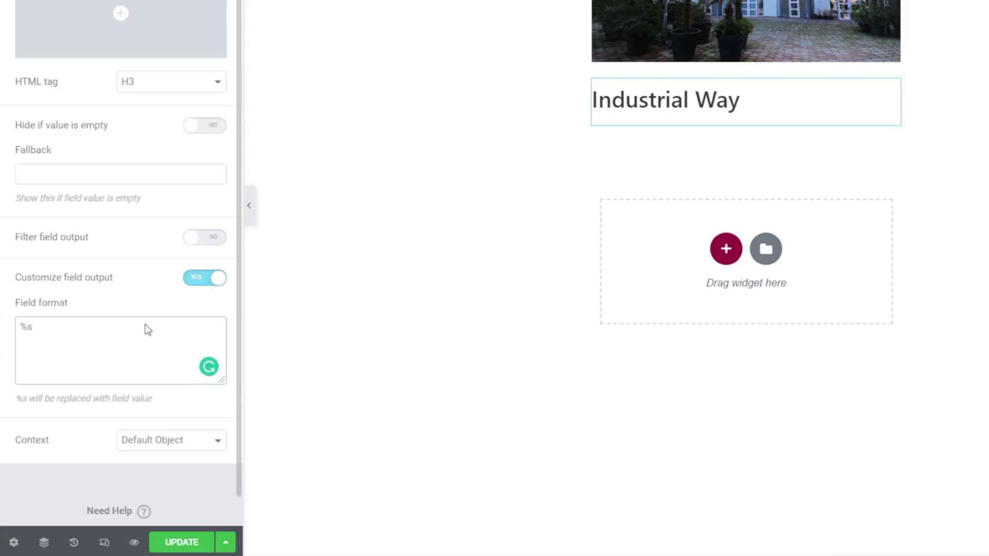
pyautogui.click(20, 328)
pyautogui.write('Property Name:')
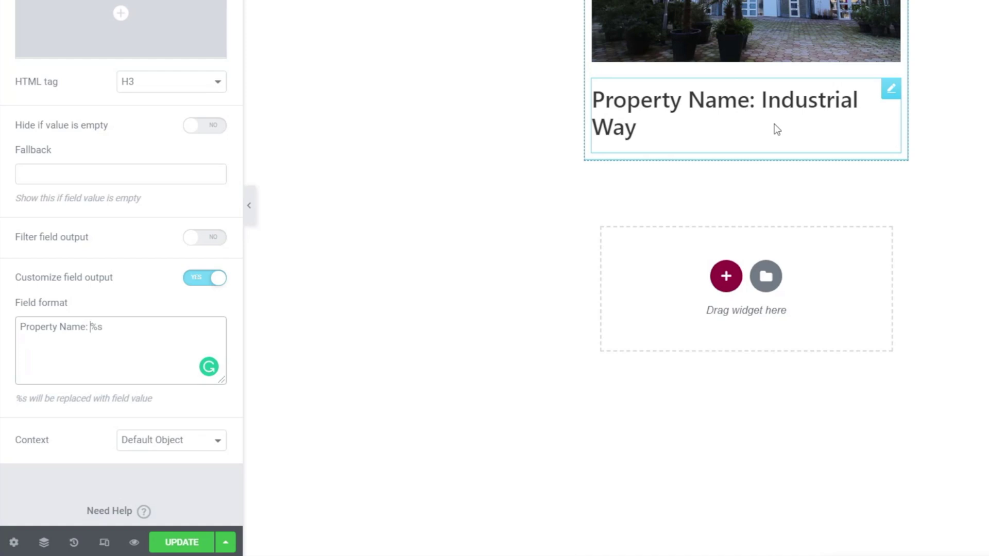
# Remove the "Property Name:" prefix from the field format and turn off the customized field output
pyautogui.moveTo(89, 330); pyautogui.dragTo(19, 329)
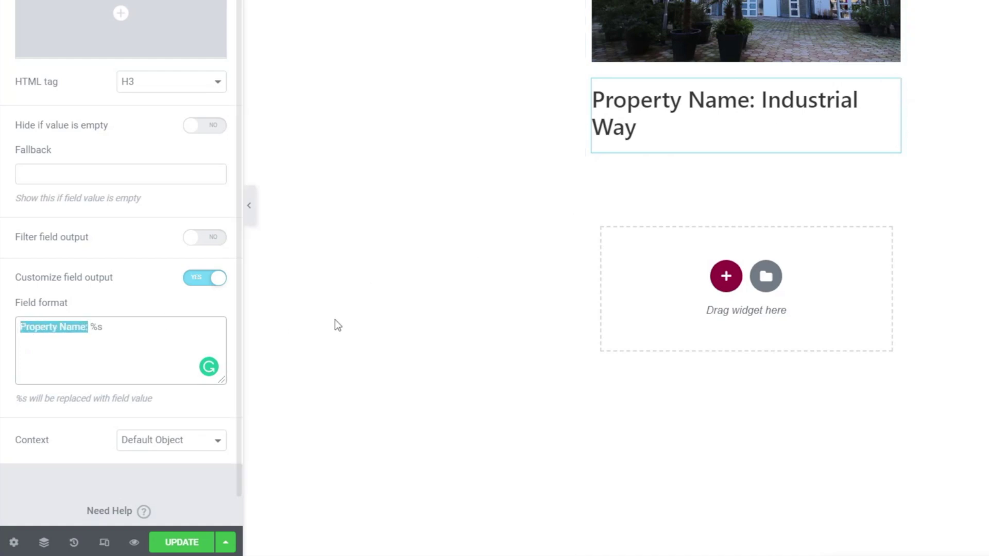
pyautogui.press('BackSpace')
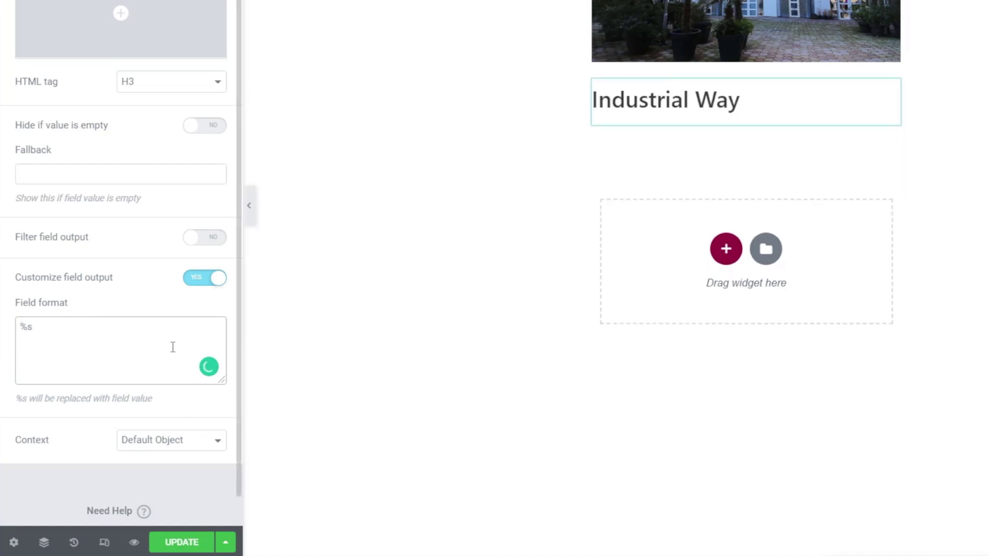
pyautogui.click(199, 279)
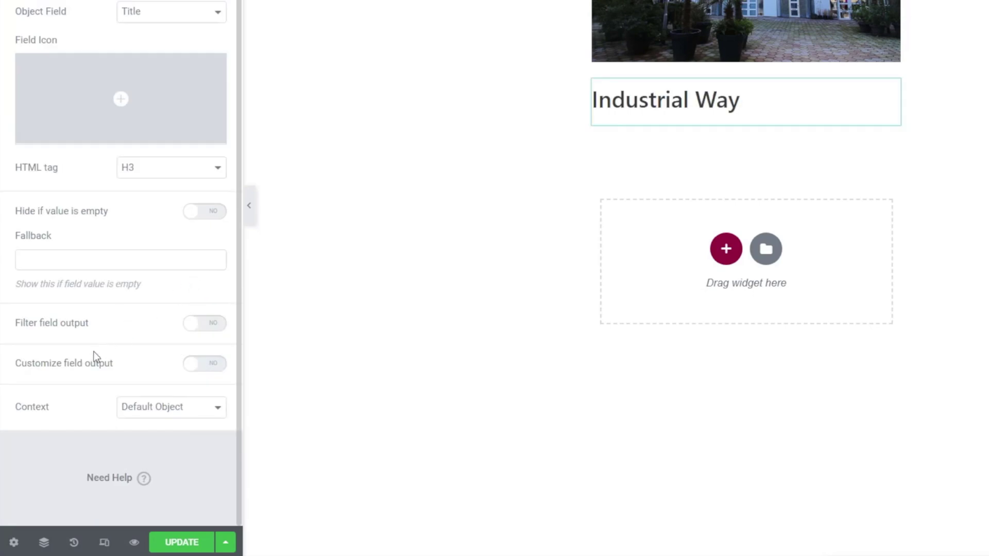
pyautogui.click(165, 409)
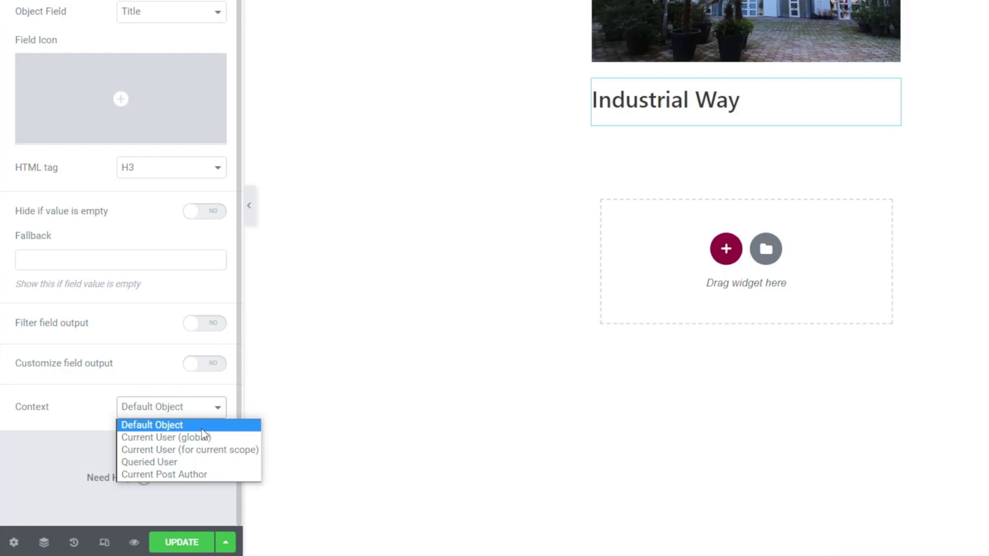
pyautogui.click(63, 450)
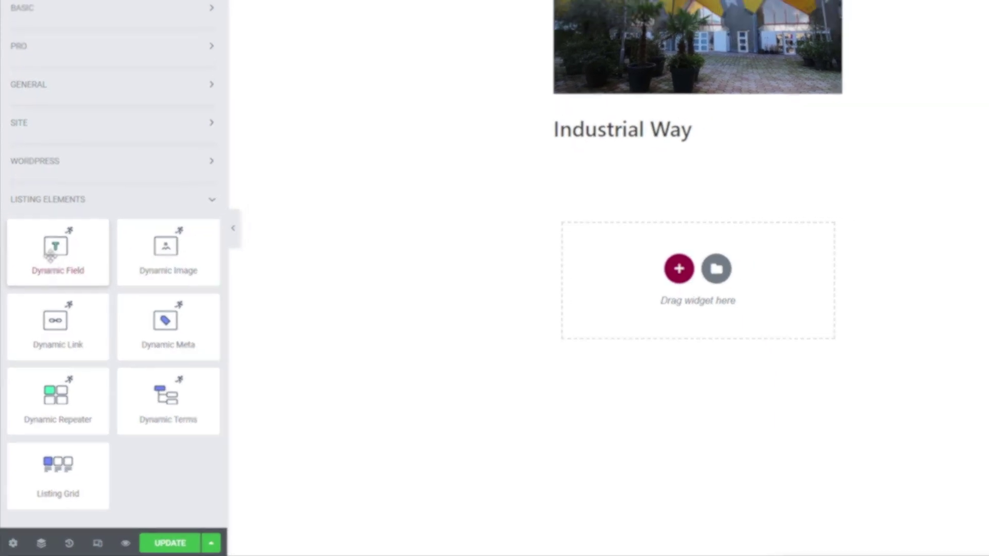
# Add a Dynamic Field below the title, set its object field to Content, and look through the full text
pyautogui.moveTo(50, 256); pyautogui.dragTo(654, 140)
pyautogui.moveTo(554, 204); pyautogui.dragTo(553, 209)
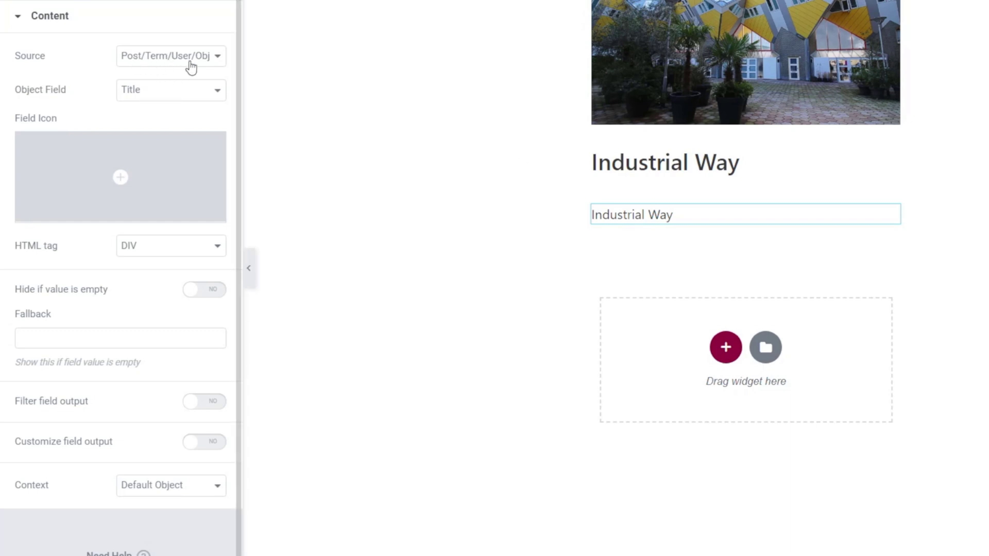
pyautogui.click(146, 97)
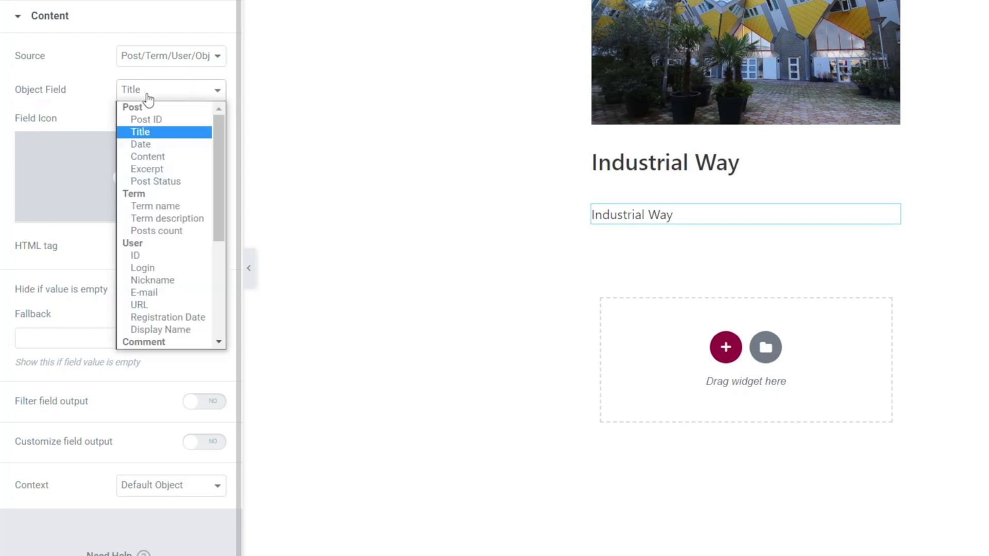
pyautogui.click(153, 156)
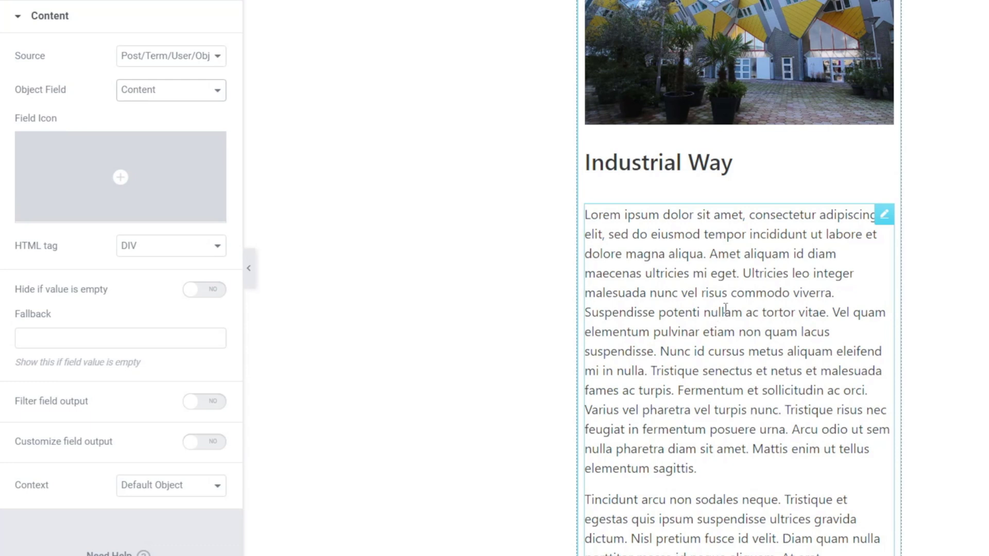
pyautogui.scroll(-3, 753, 309)
pyautogui.scroll(-13, 754, 309)
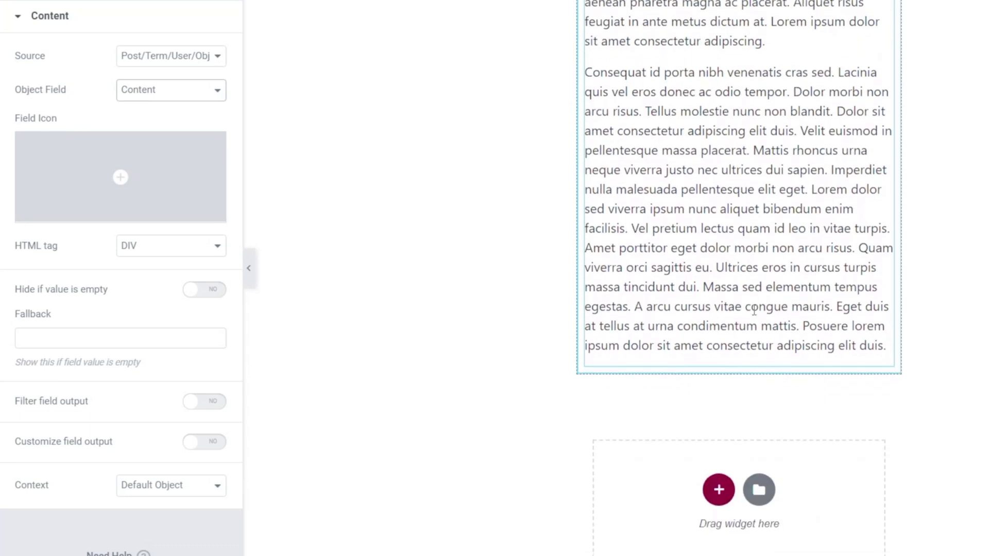
pyautogui.scroll(15, 753, 309)
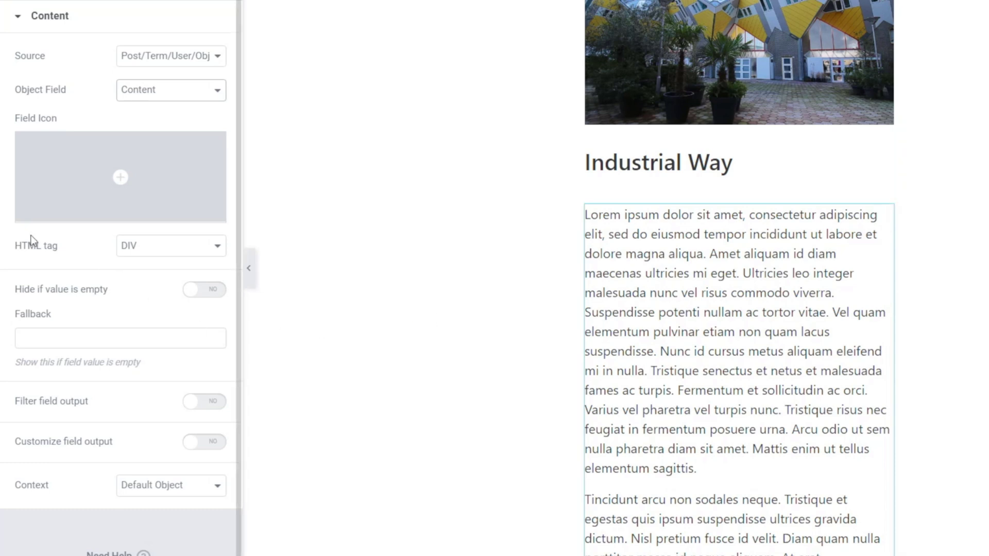
# Try P and SPAN as the content field's HTML tag, returning it to DIV
pyautogui.click(157, 248)
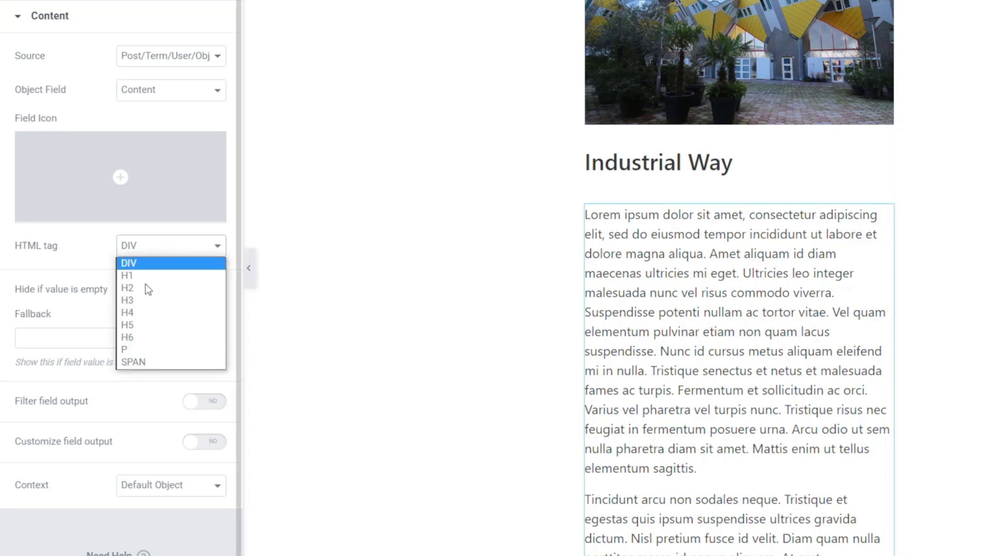
pyautogui.click(133, 350)
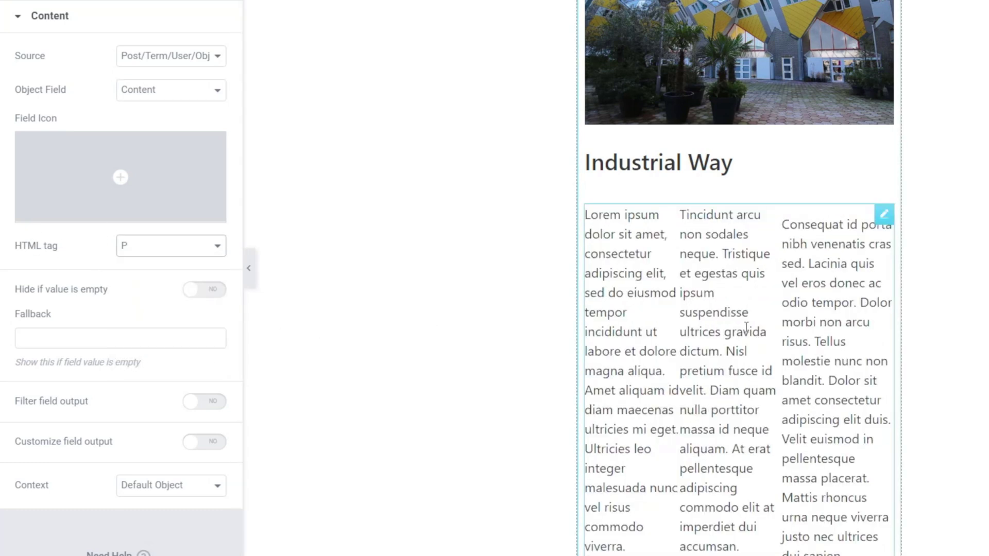
pyautogui.click(178, 255)
pyautogui.click(155, 263)
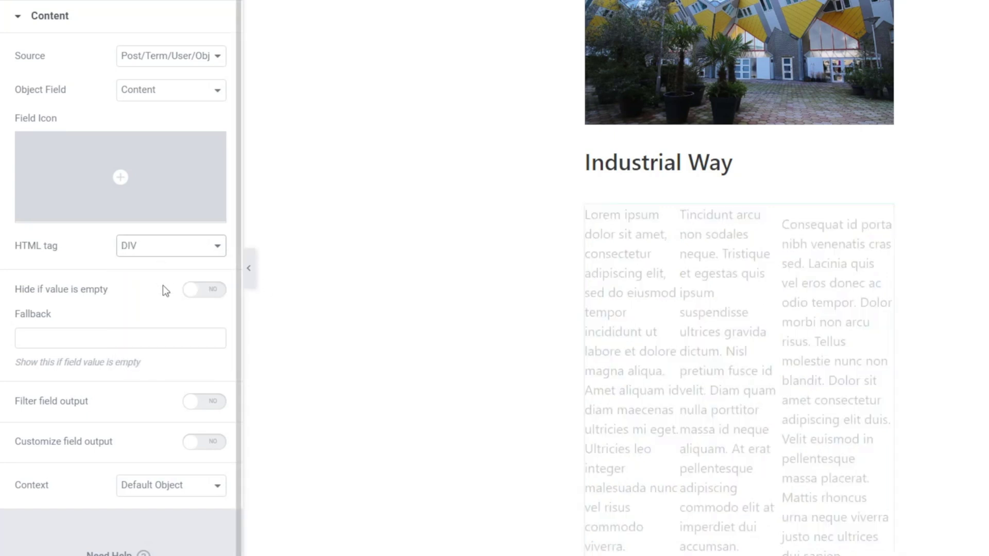
pyautogui.click(186, 252)
pyautogui.click(141, 360)
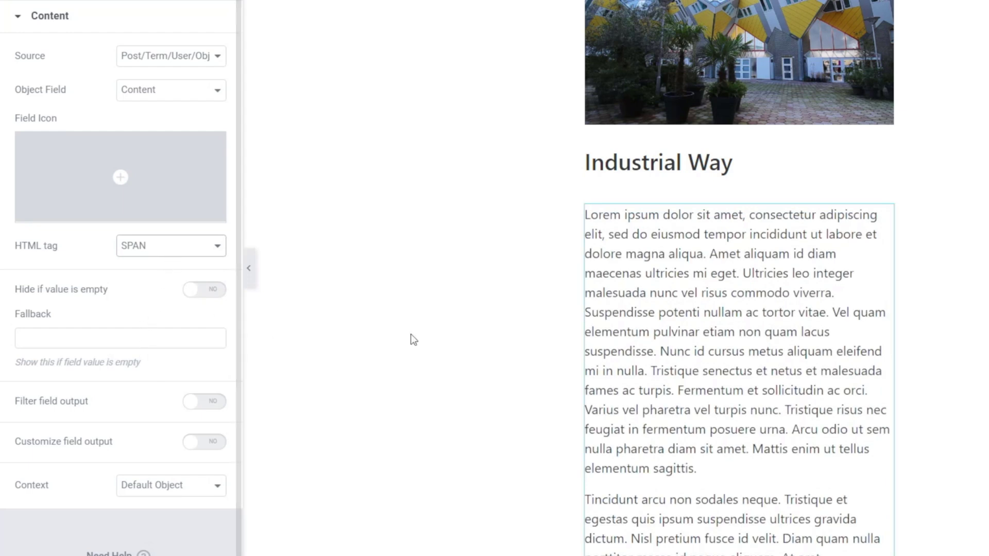
pyautogui.click(215, 245)
pyautogui.click(178, 265)
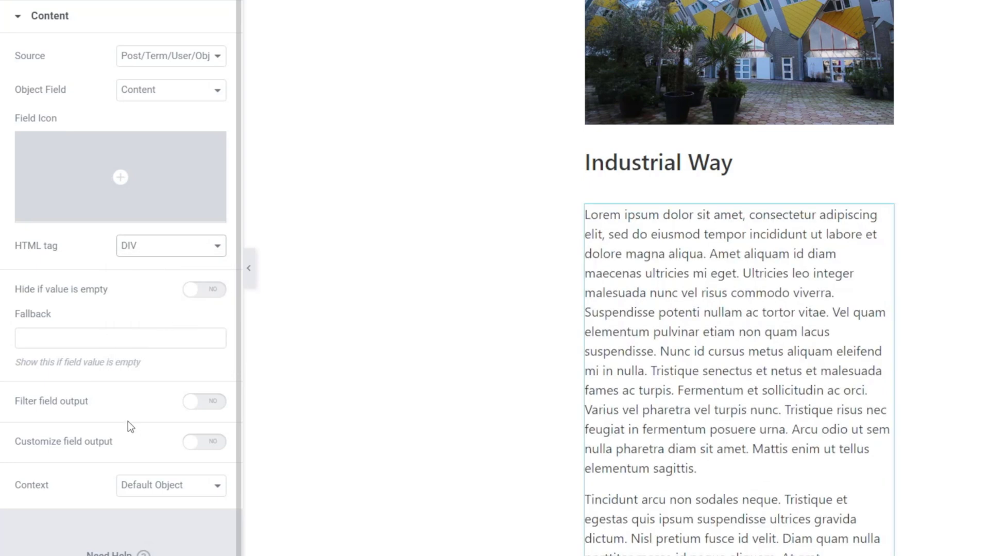
# Filter the content field's output with the Trim string by chars callback and set the string length to 150
pyautogui.click(215, 403)
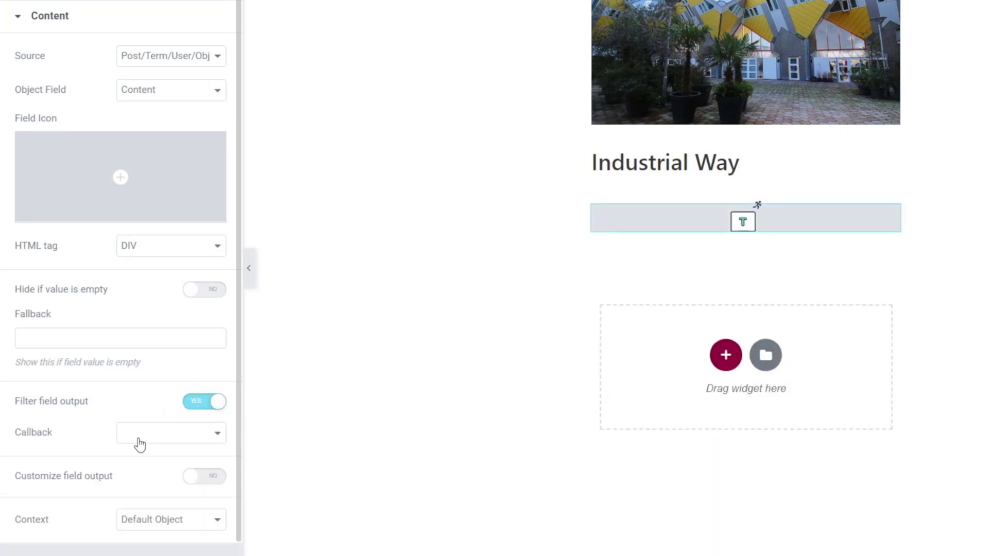
pyautogui.scroll(-1, 137, 444)
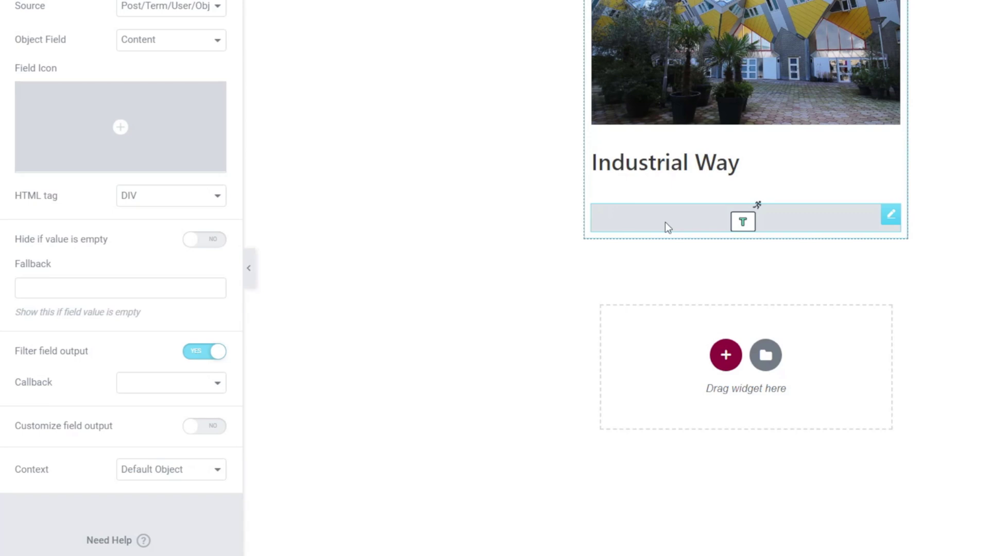
pyautogui.click(214, 390)
pyautogui.moveTo(283, 444); pyautogui.dragTo(285, 508)
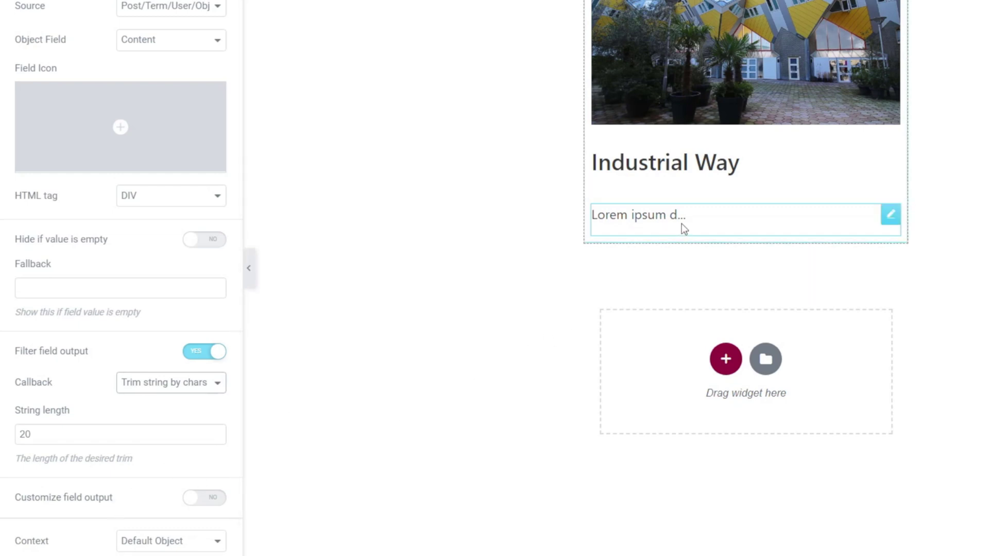
pyautogui.click(48, 437)
pyautogui.moveTo(47, 437); pyautogui.dragTo(12, 437)
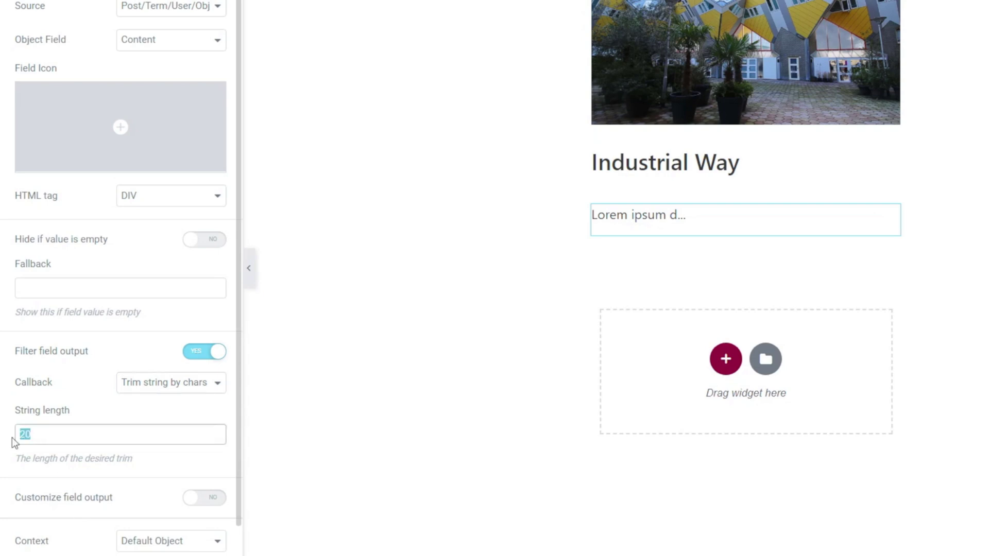
pyautogui.write('150')
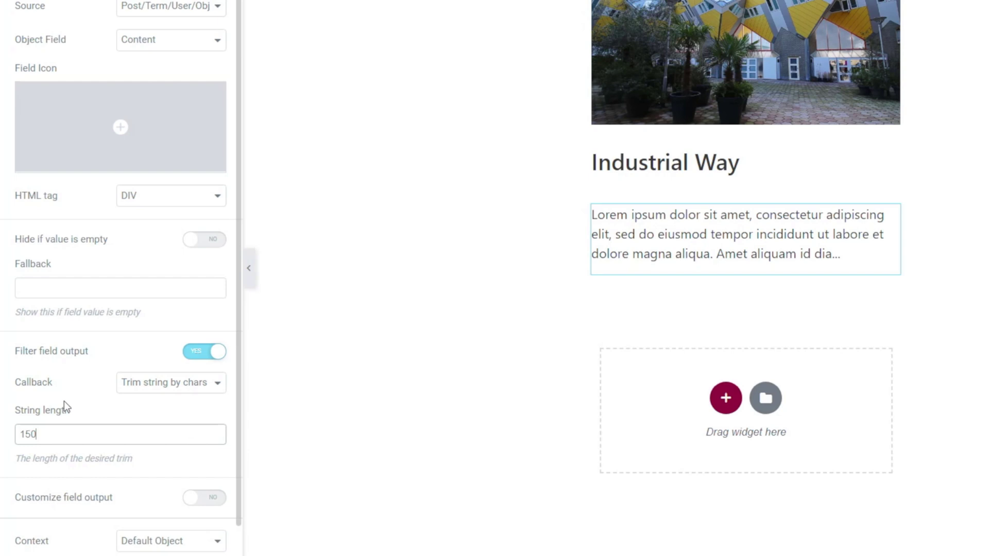
# Add a Dynamic Link below the content text and review its source options, keeping Permalink
pyautogui.click(227, 1)
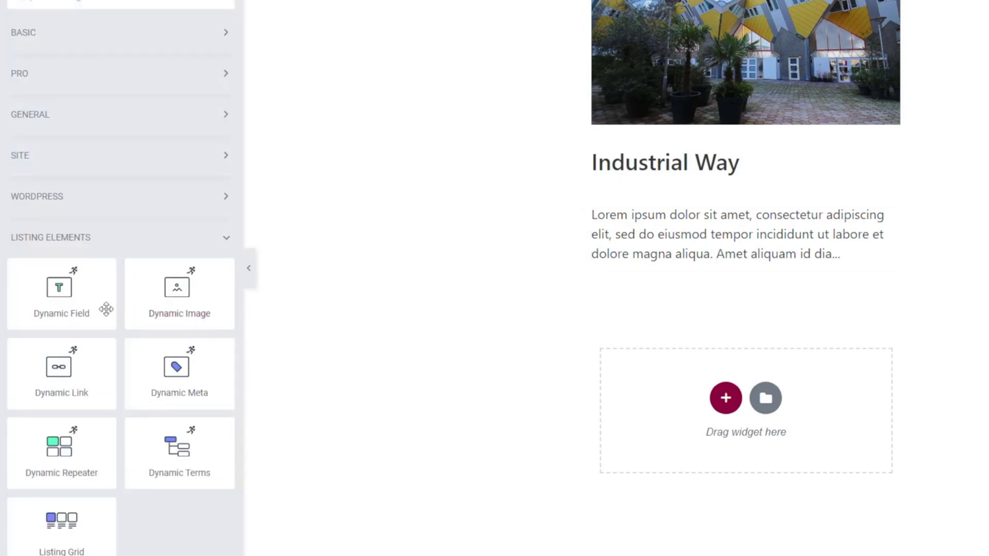
pyautogui.moveTo(50, 373); pyautogui.dragTo(655, 258)
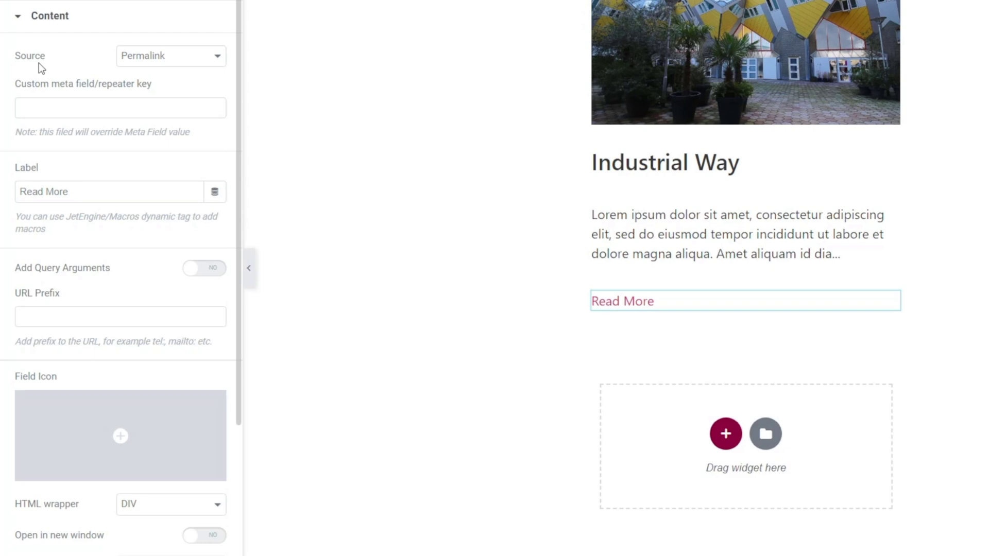
pyautogui.click(144, 62)
pyautogui.moveTo(276, 108)
pyautogui.mouseDown()
pyautogui.moveTo(277, 180)
pyautogui.moveTo(276, 97)
pyautogui.mouseUp()
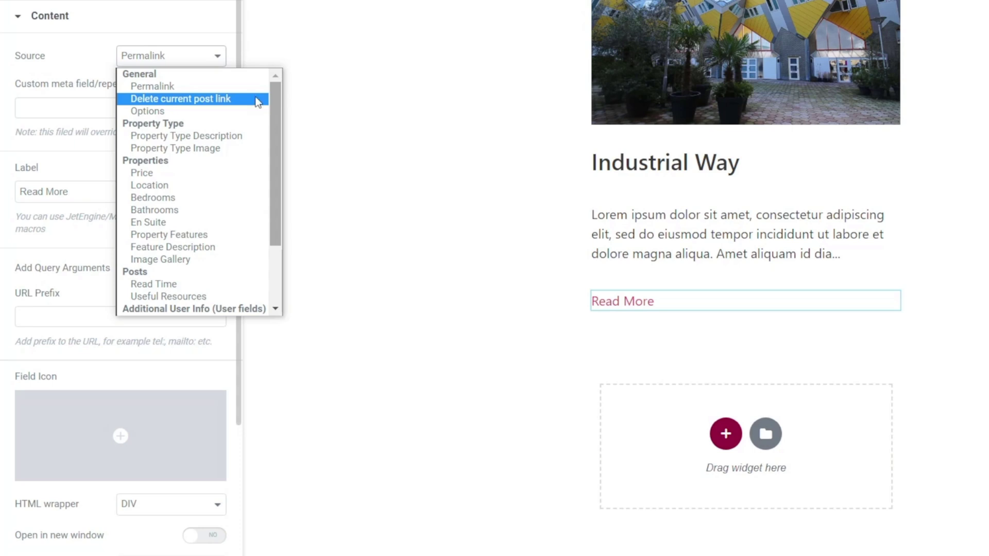
pyautogui.click(60, 58)
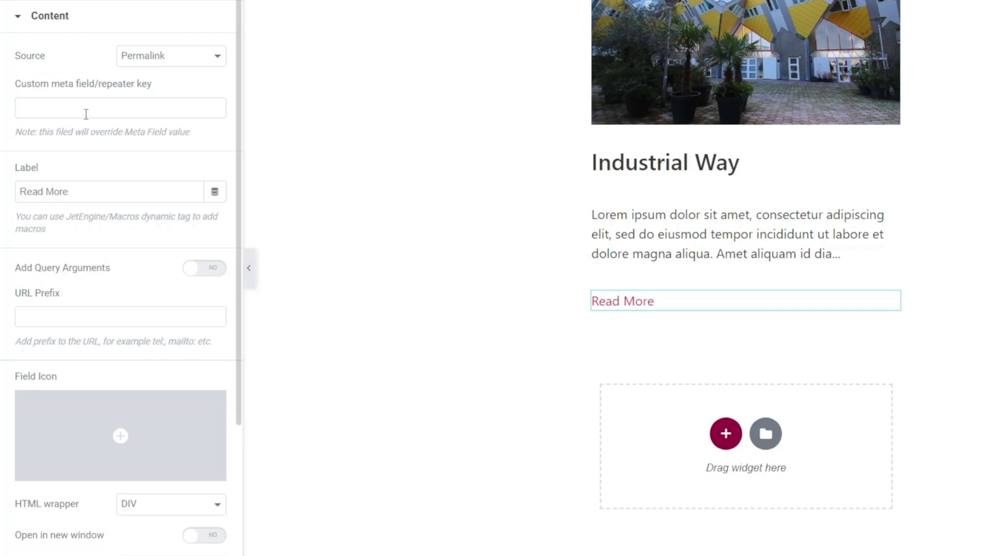
# Set the Dynamic Link's label to "View Property"
pyautogui.click(94, 194)
pyautogui.moveTo(98, 194); pyautogui.dragTo(20, 194)
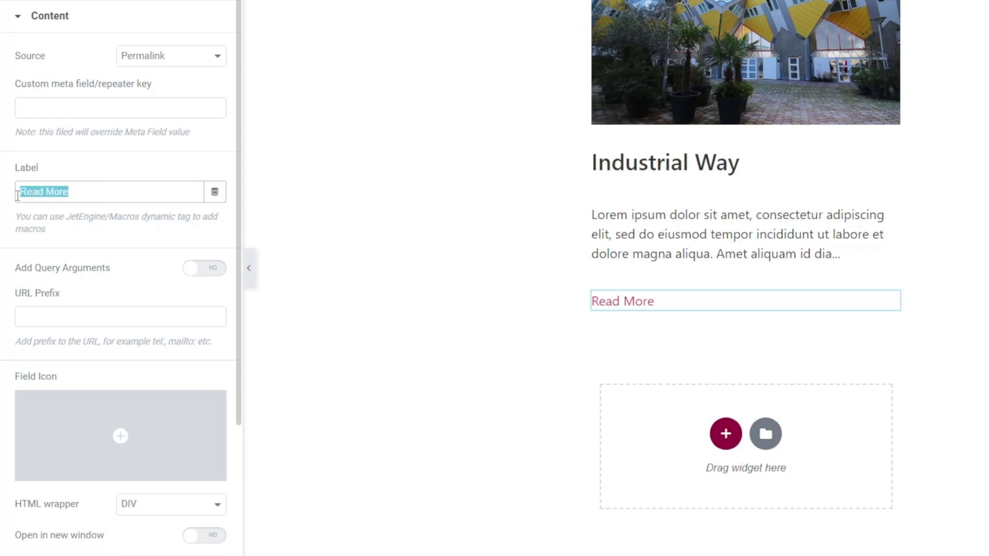
pyautogui.write('Miew property')
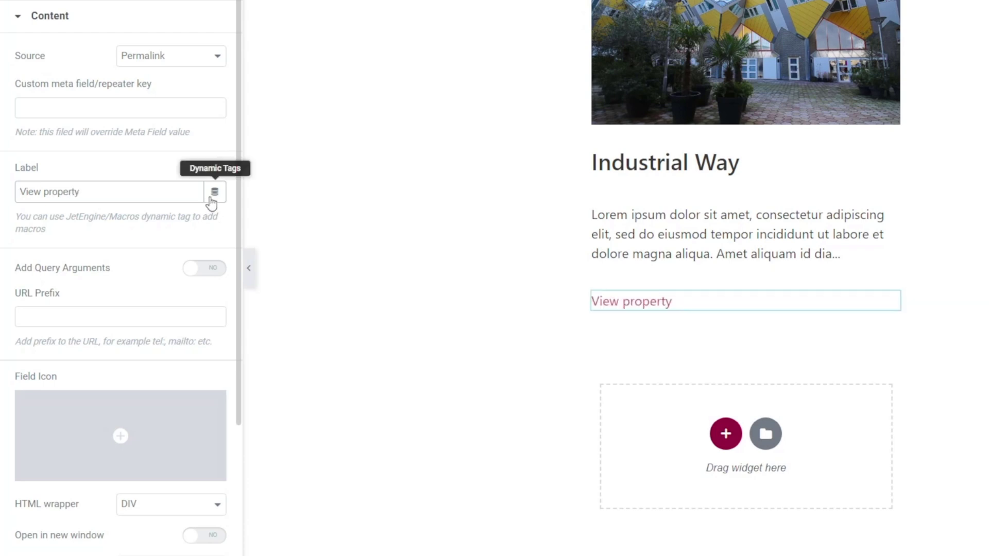
pyautogui.click(49, 192)
pyautogui.press('BackSpace')
pyautogui.write('P')
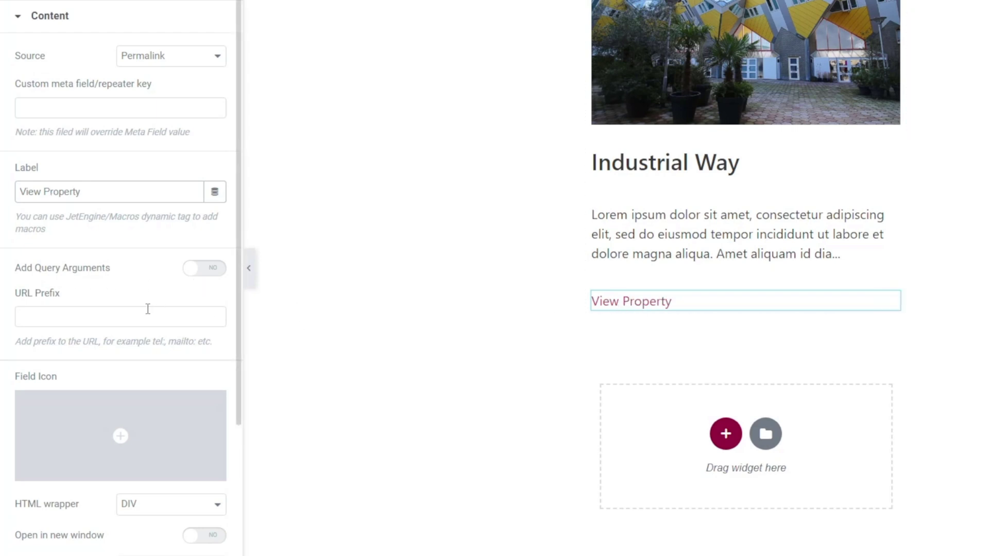
# Try adding query arguments to the View Property link, examine the %current_id% macro, and turn the option off
pyautogui.click(215, 272)
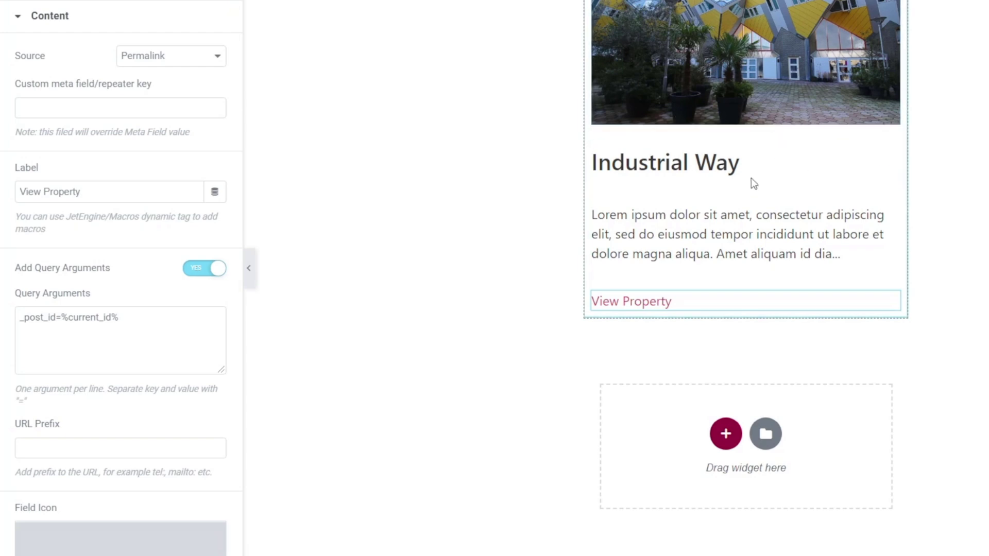
pyautogui.moveTo(61, 318); pyautogui.dragTo(119, 319)
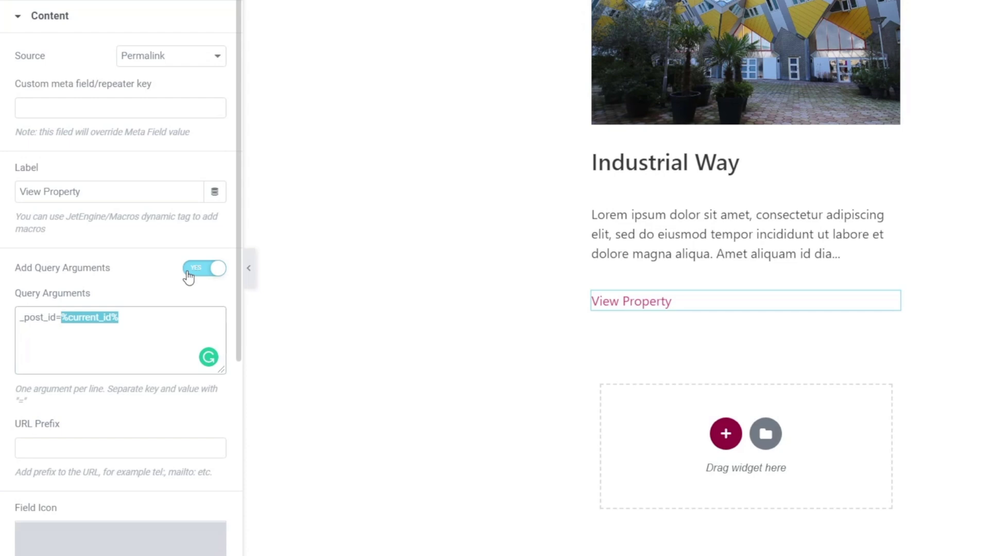
pyautogui.click(156, 316)
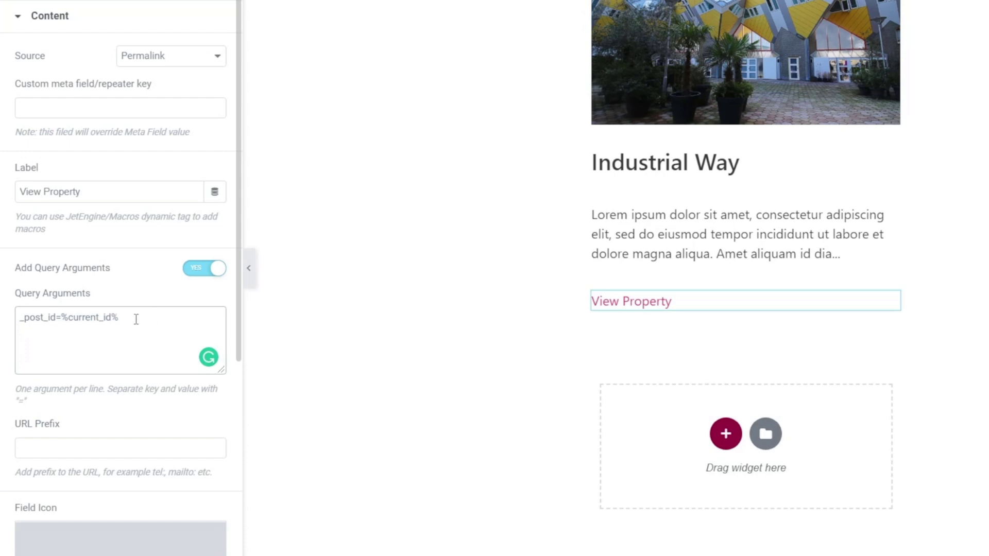
pyautogui.click(194, 276)
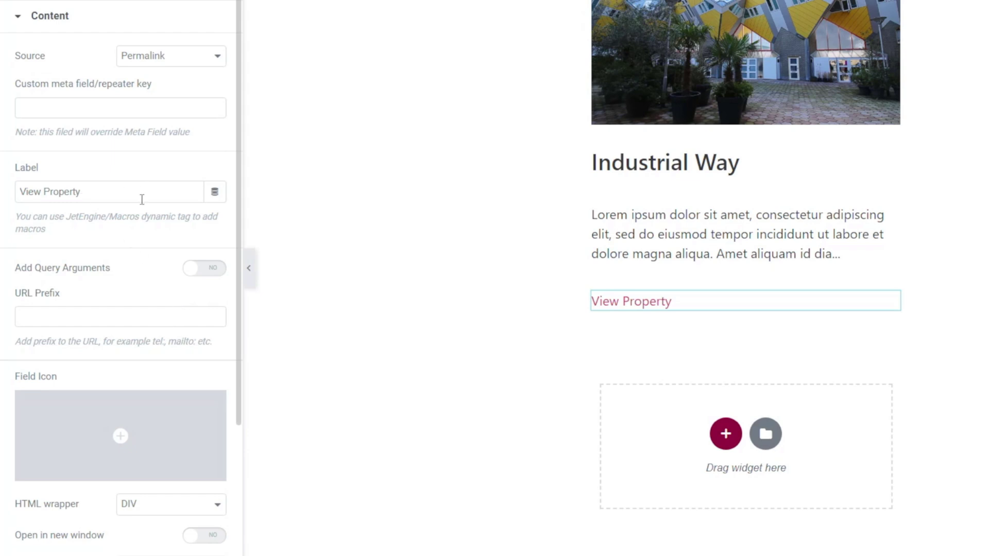
# Try the JetEngine Macros dynamic tag for the link's label, browse the macros without choosing one, and remove the tag
pyautogui.click(215, 194)
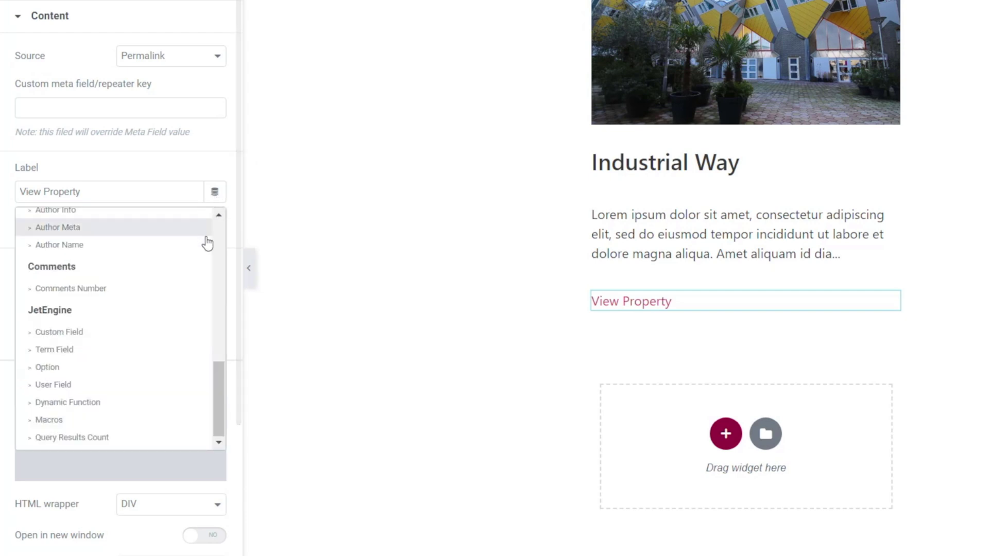
pyautogui.scroll(2, 220, 337)
pyautogui.moveTo(220, 334); pyautogui.dragTo(227, 376)
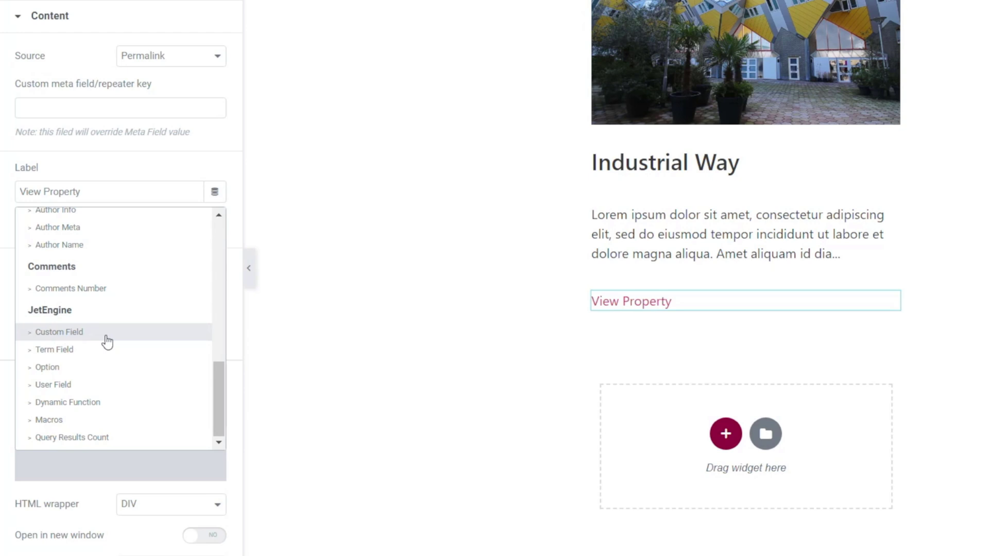
pyautogui.click(59, 425)
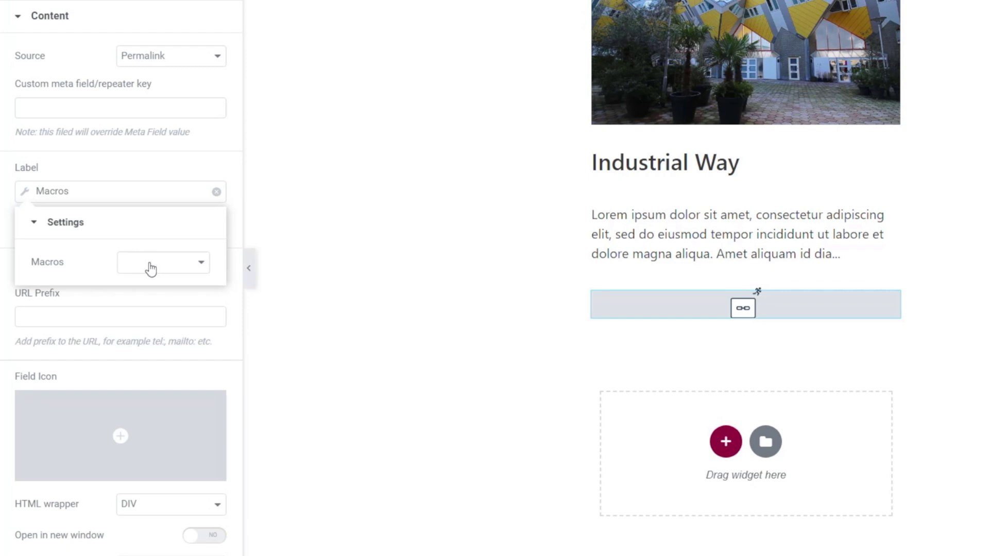
pyautogui.click(199, 267)
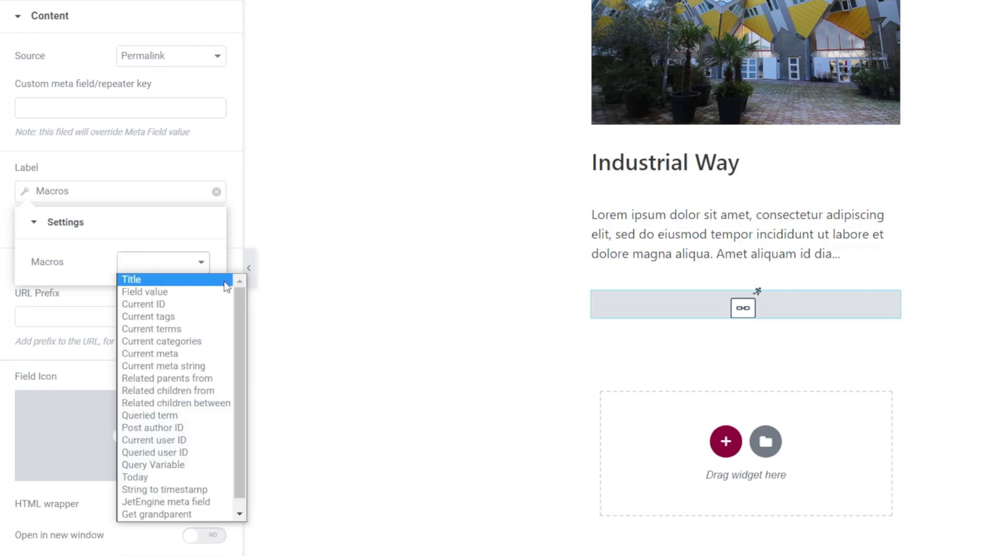
pyautogui.moveTo(239, 300); pyautogui.dragTo(239, 309)
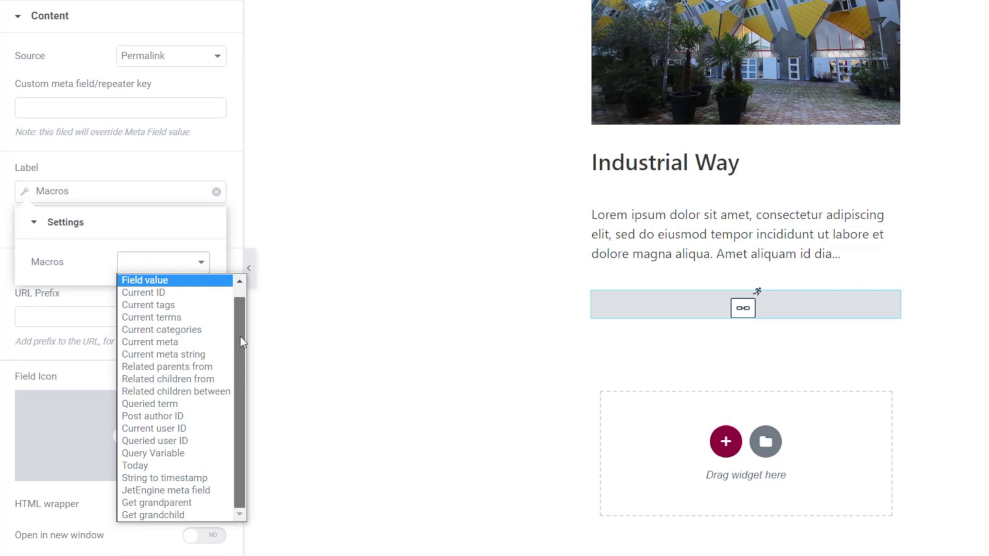
pyautogui.scroll(1, 241, 314)
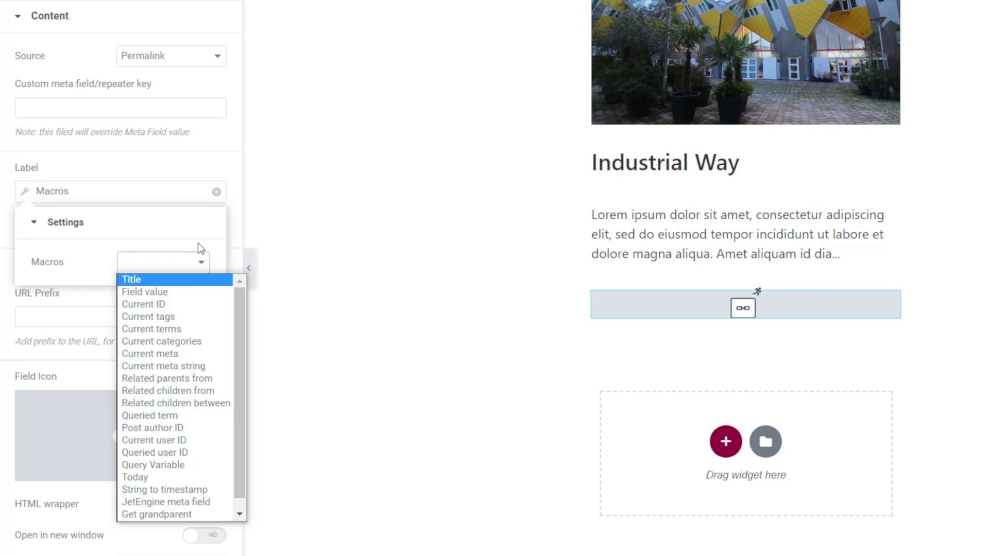
pyautogui.click(216, 193)
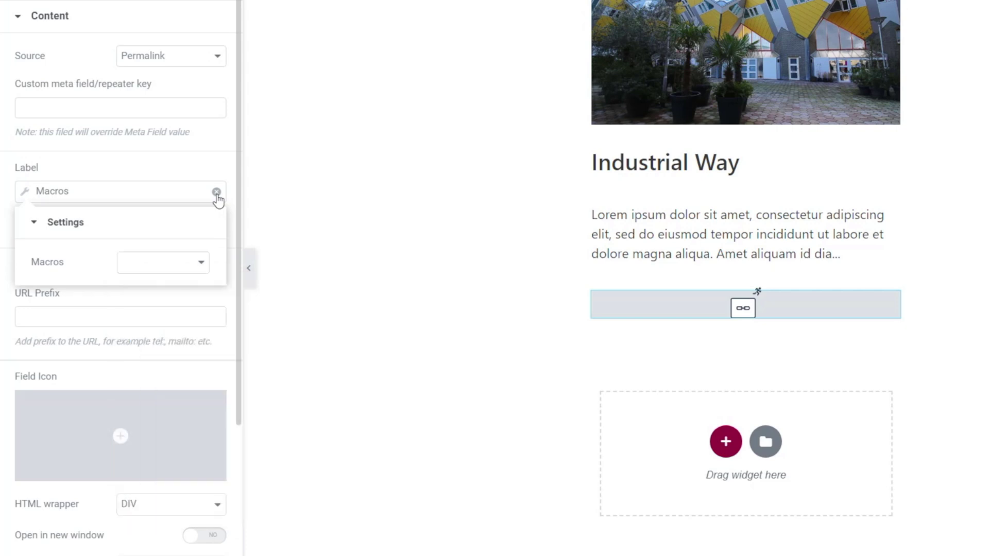
pyautogui.click(216, 192)
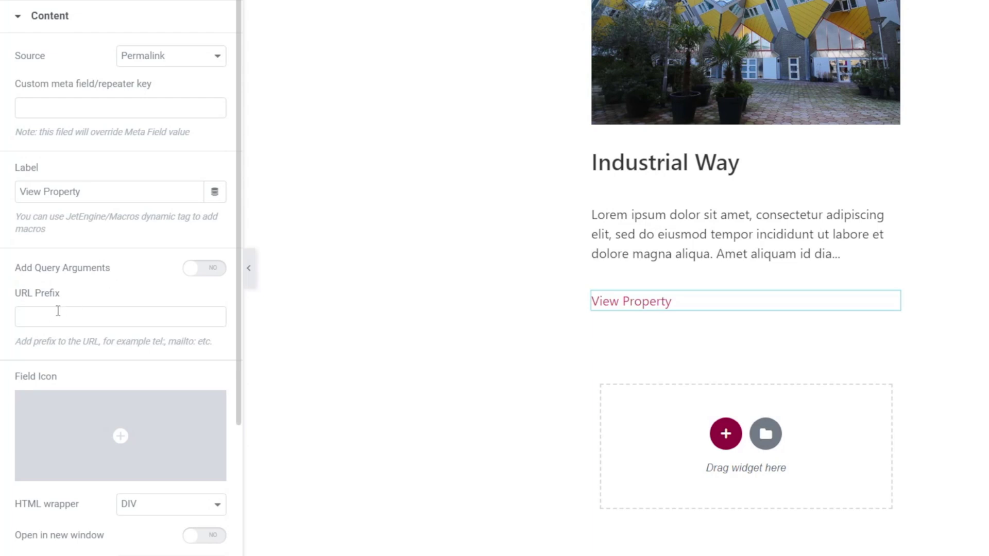
pyautogui.scroll(-4, 34, 333)
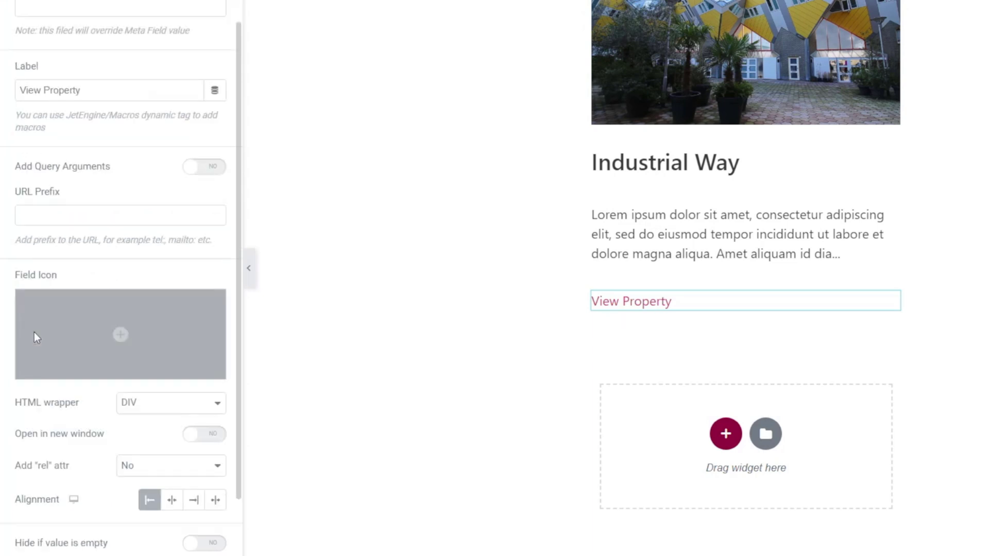
# Add a Dynamic Field between the content text and the View Property link, showing the Property Features field from Meta Data
pyautogui.moveTo(59, 245)
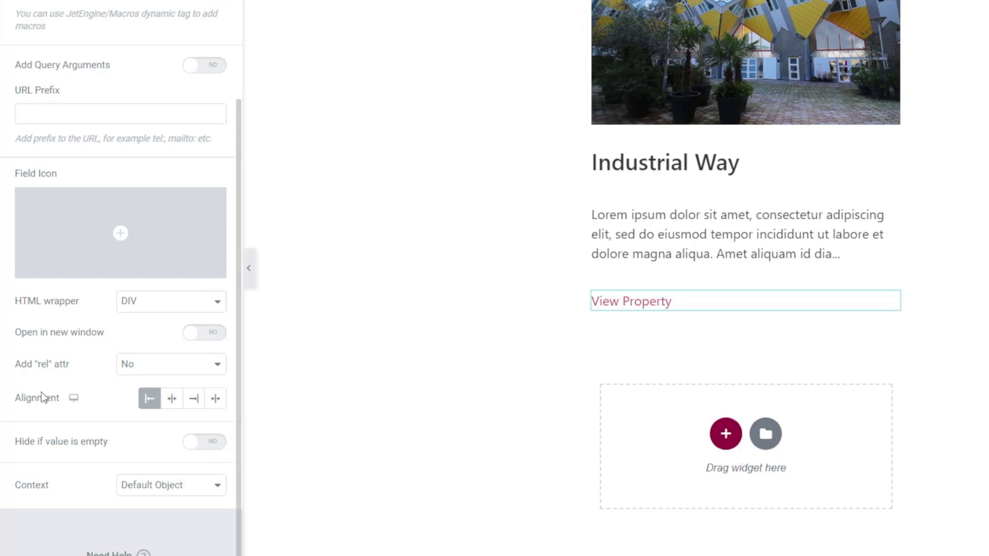
pyautogui.scroll(4, 44, 397)
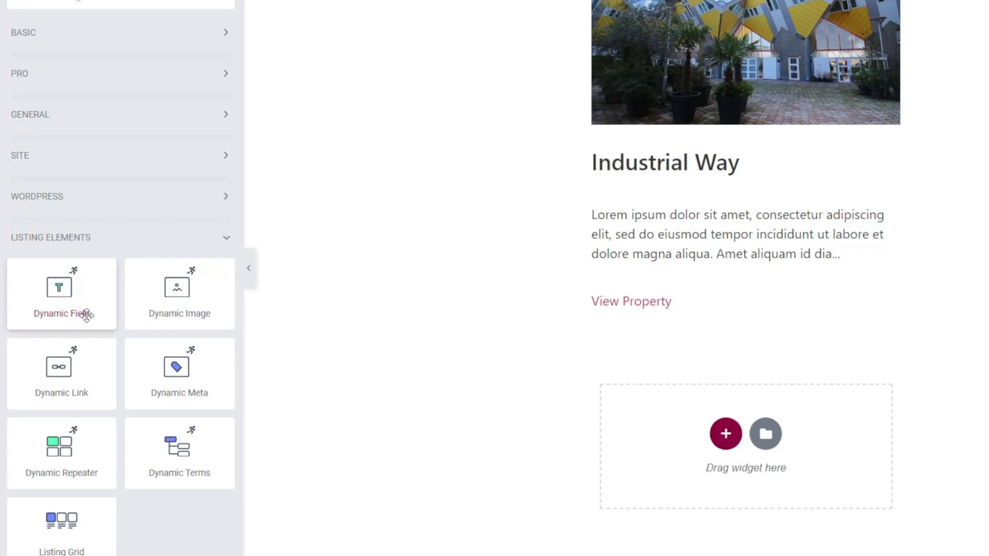
pyautogui.moveTo(60, 287); pyautogui.dragTo(690, 273)
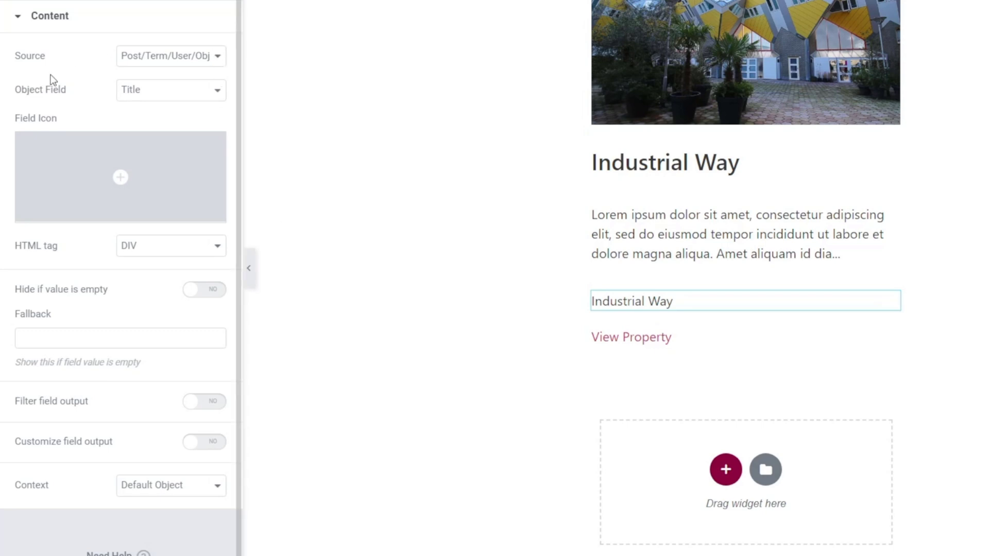
pyautogui.click(205, 60)
pyautogui.click(175, 82)
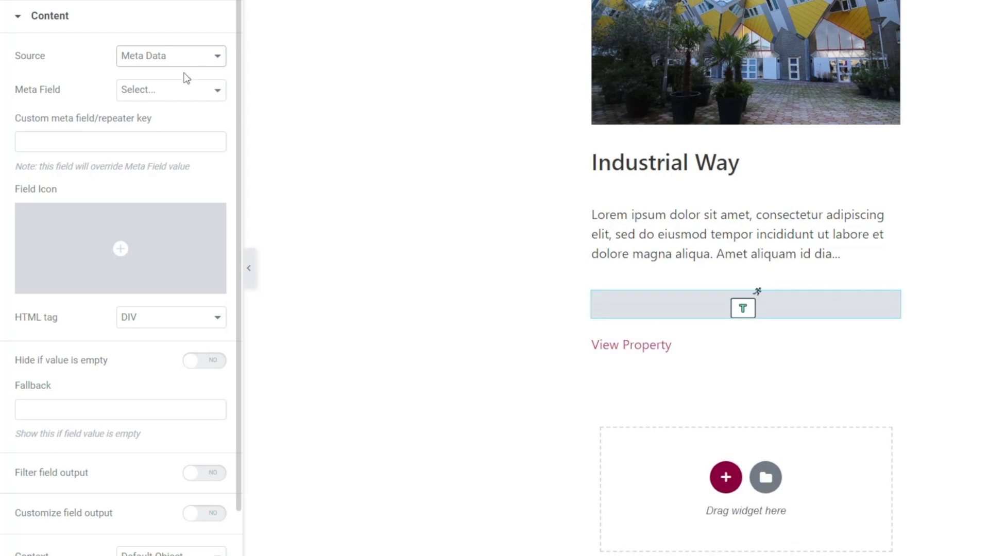
pyautogui.click(160, 98)
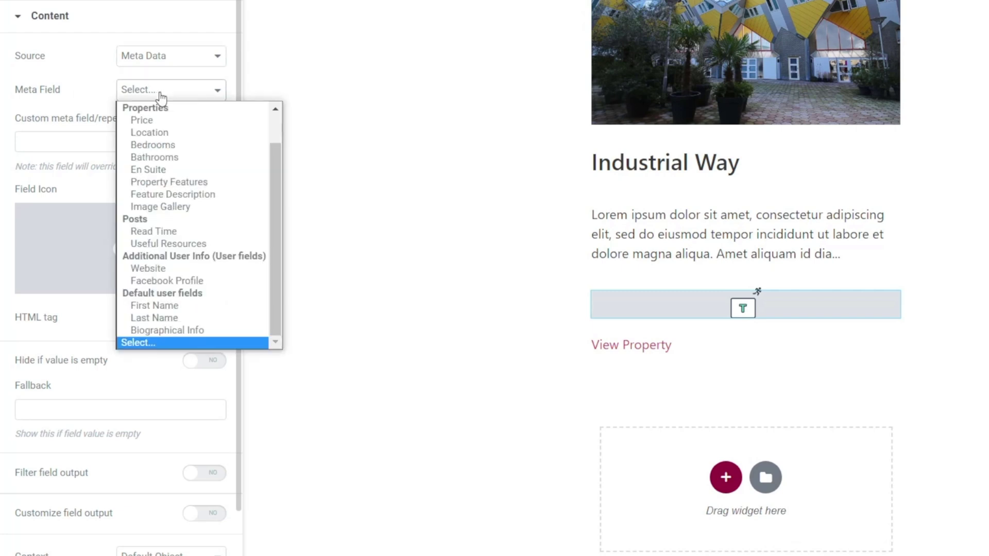
pyautogui.scroll(1, 163, 106)
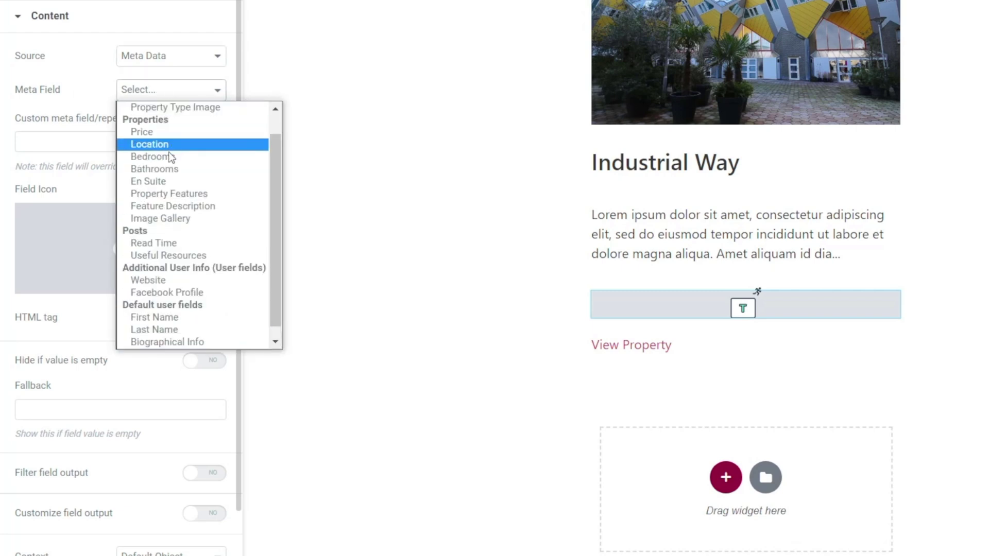
pyautogui.click(171, 195)
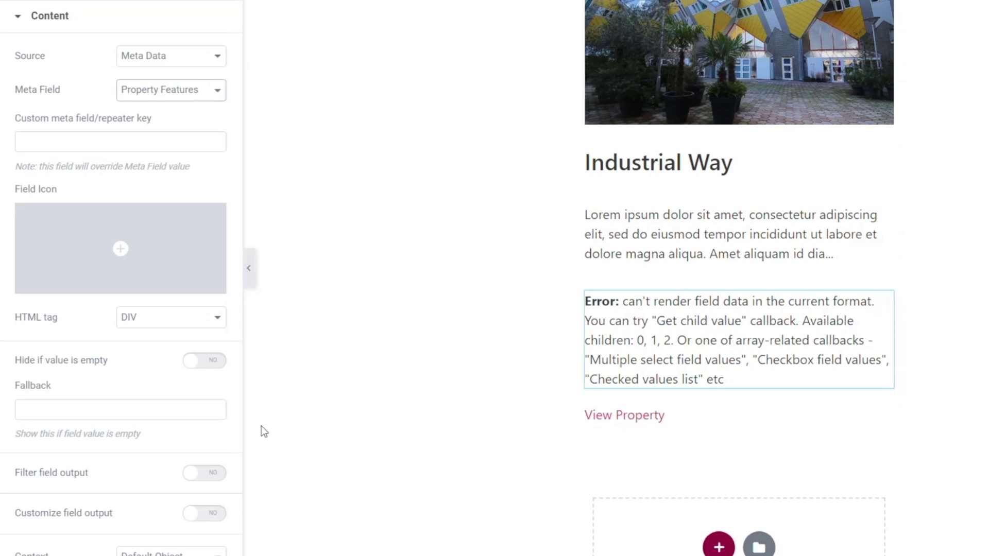
# Enable output filtering for the Property Features field and apply the Checkbox field values callback
pyautogui.click(219, 481)
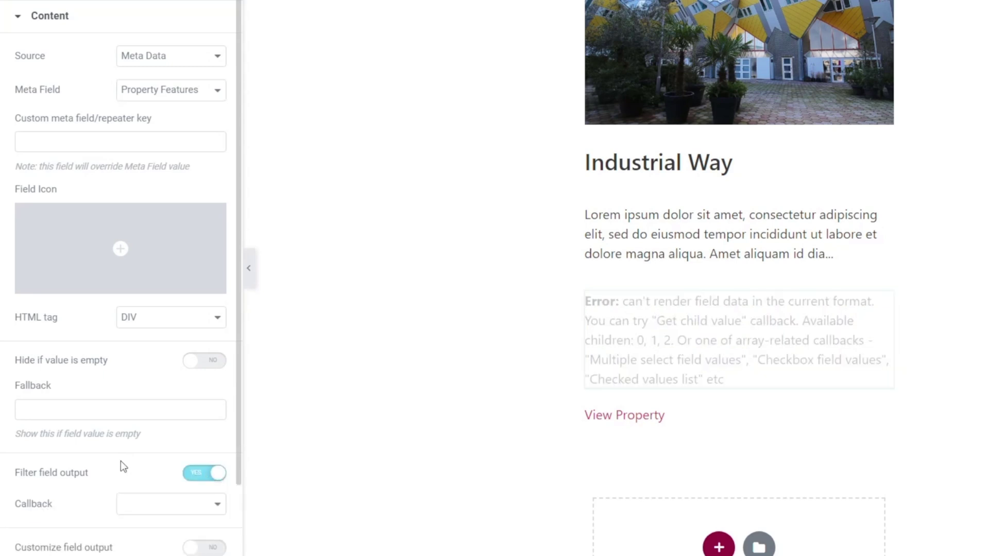
pyautogui.scroll(-2, 86, 453)
pyautogui.click(159, 392)
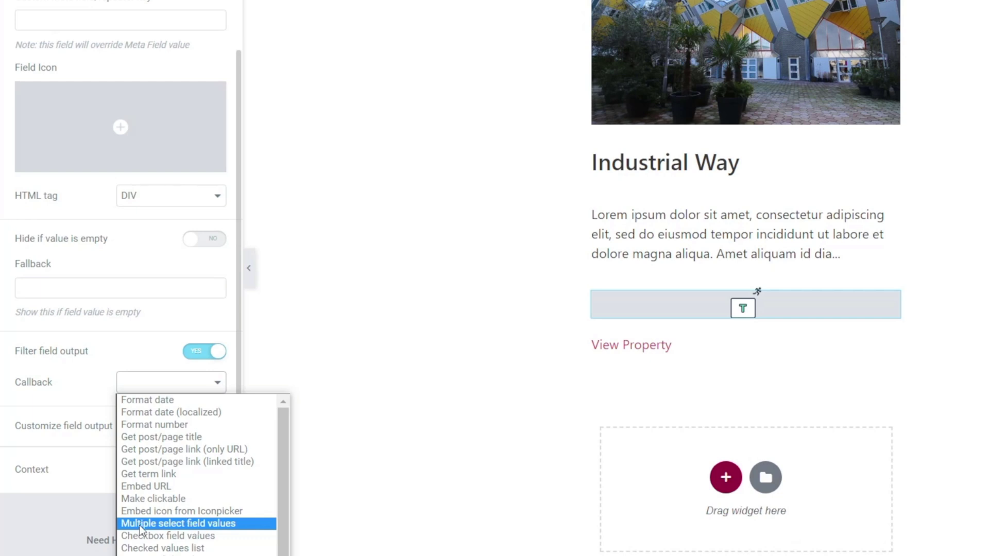
pyautogui.click(207, 536)
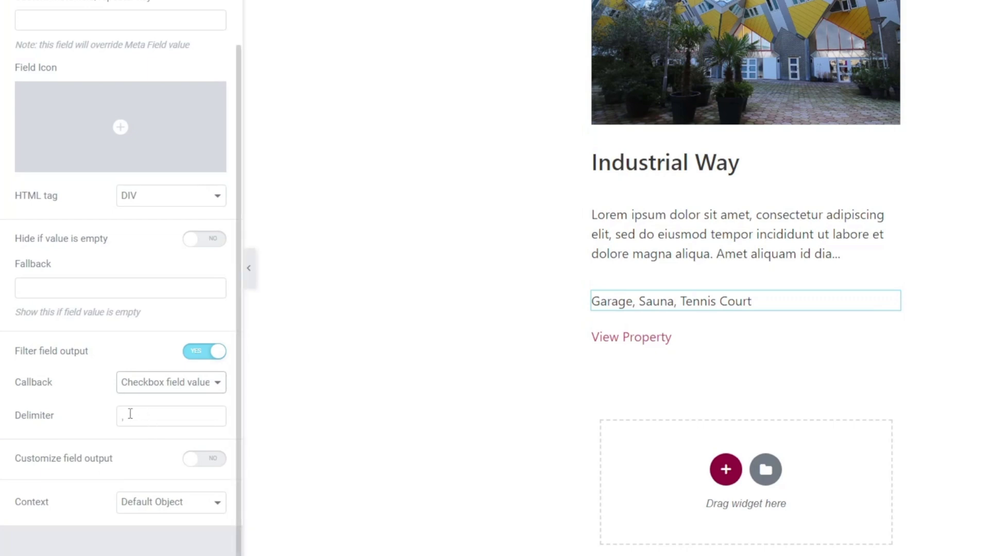
# Search the icon library for "check" and give the Property Features field the circled check mark icon
pyautogui.click(119, 129)
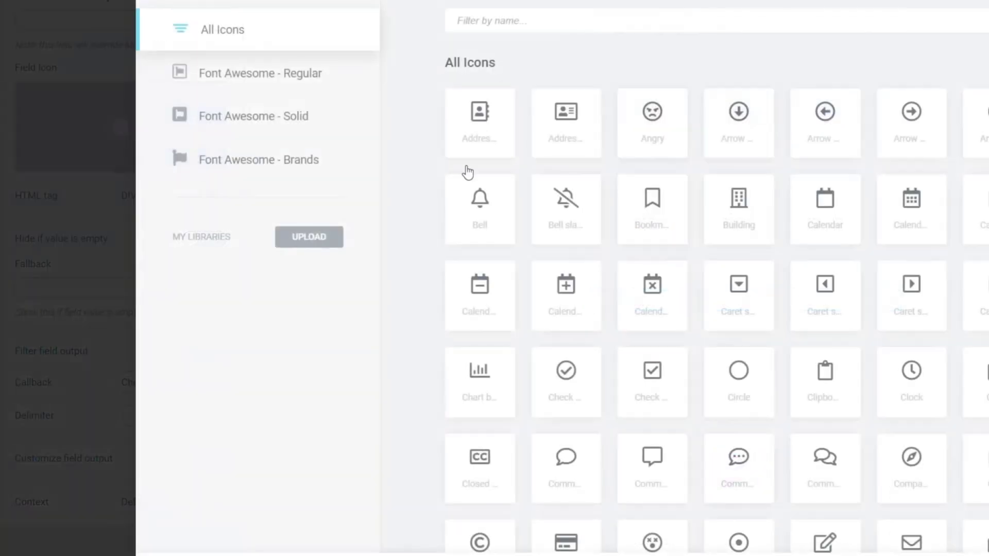
pyautogui.click(643, 26)
pyautogui.write('c')
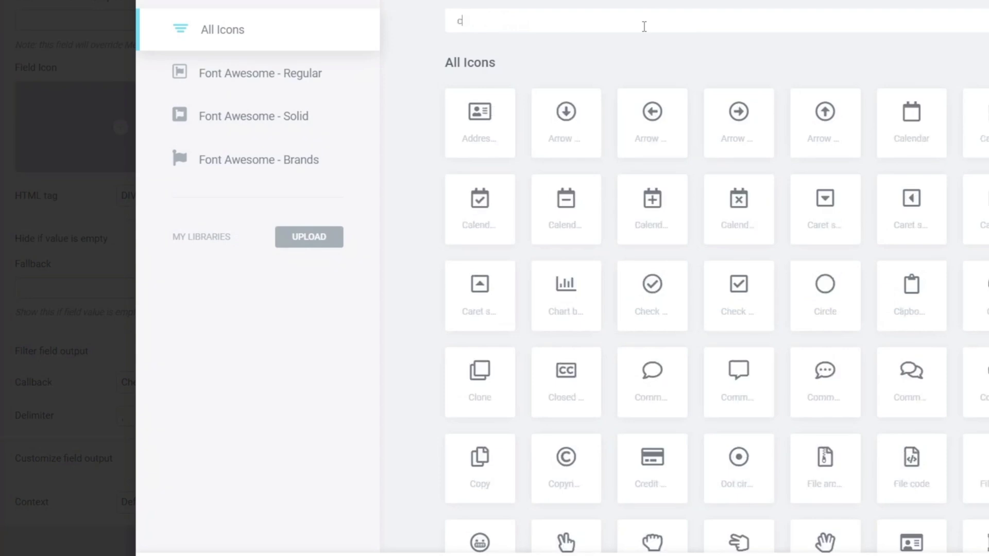
pyautogui.write('heck')
pyautogui.click(567, 123)
pyautogui.click(984, 555)
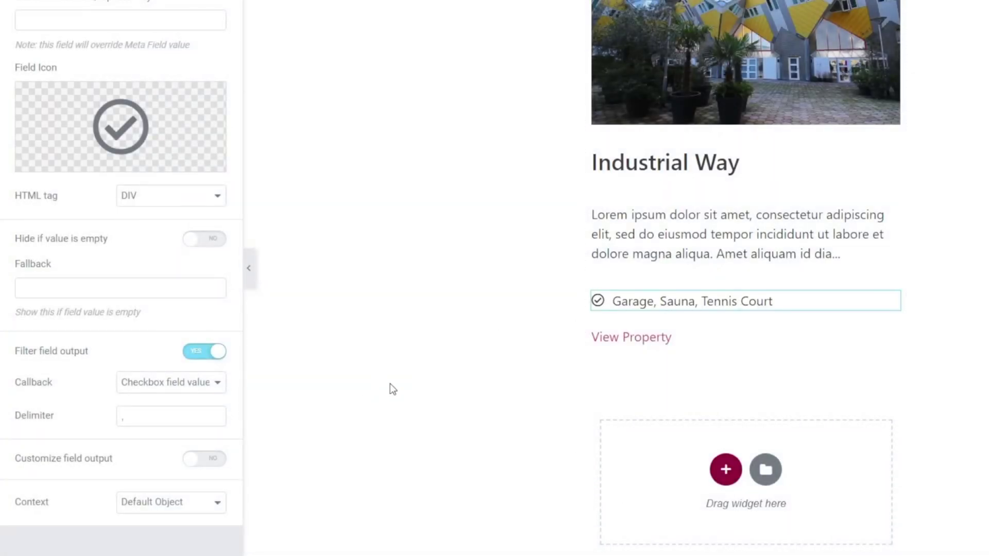
# Switch the Property Features field's callback to Checked values list and try three columns before settling on 2
pyautogui.click(214, 390)
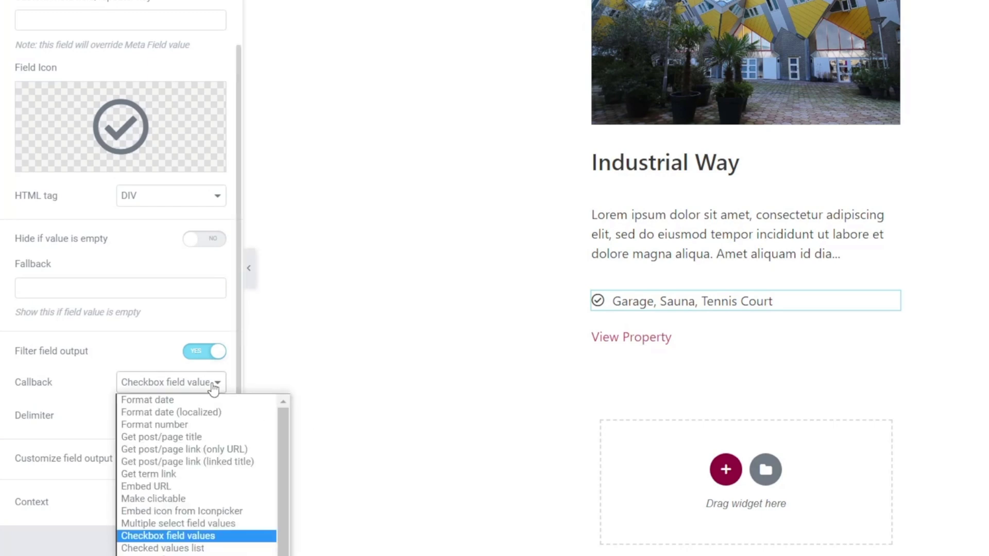
pyautogui.click(189, 549)
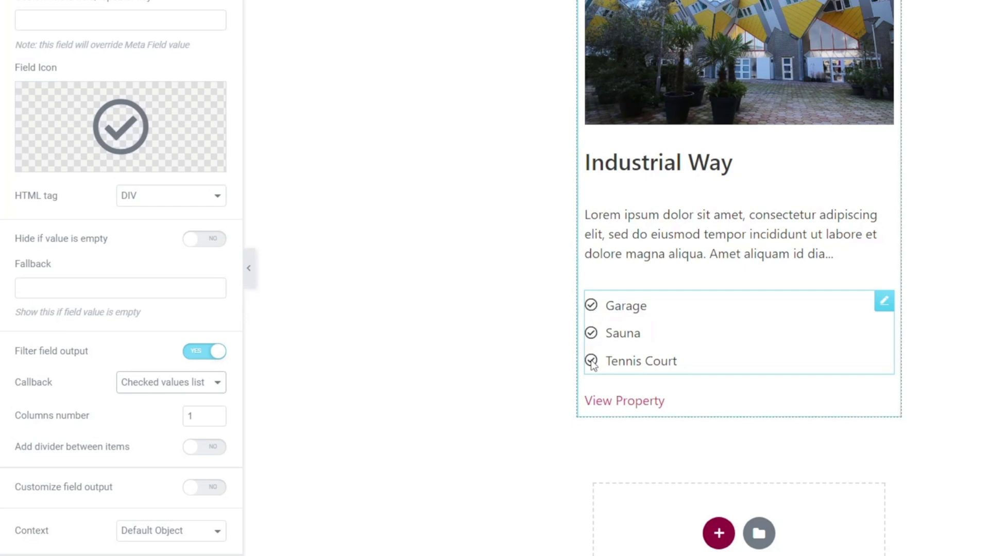
pyautogui.click(216, 415)
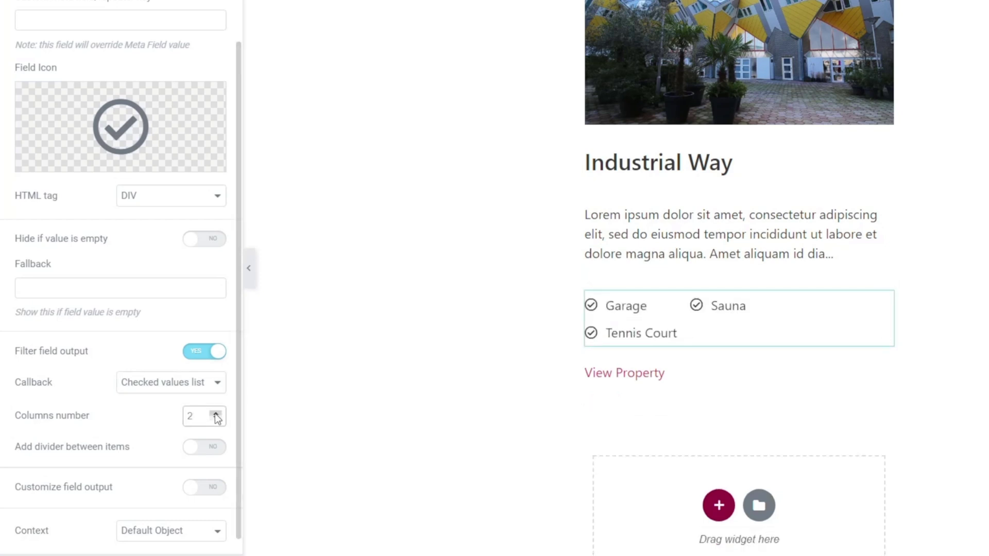
pyautogui.click(216, 415)
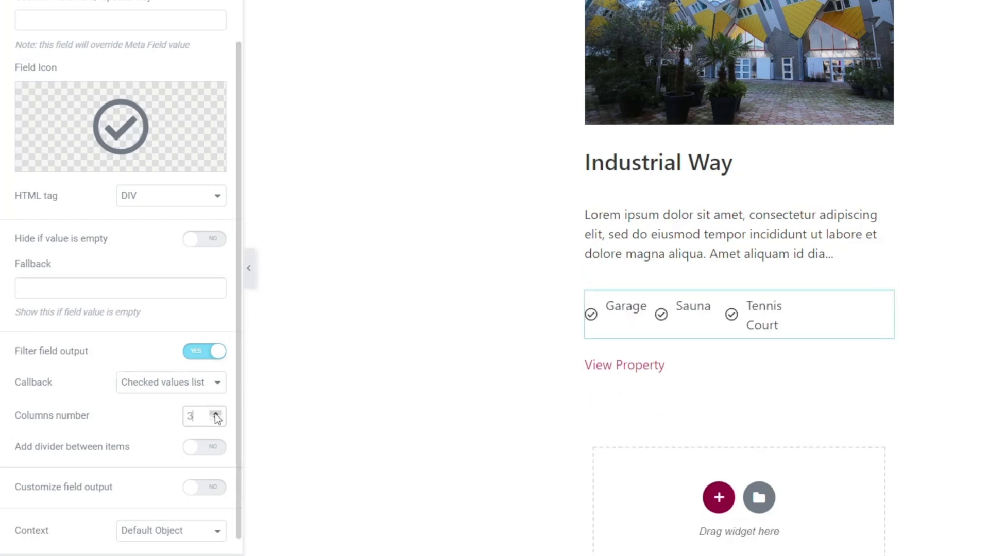
pyautogui.click(218, 419)
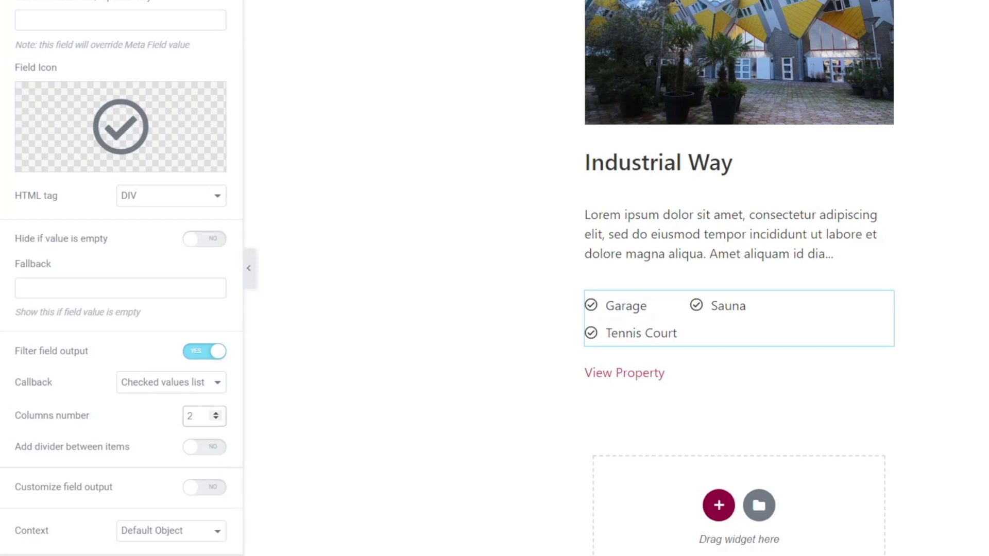
# Add an H4 heading reading "Property Features" directly above the checked features list
pyautogui.click(336, 368)
pyautogui.click(229, 1)
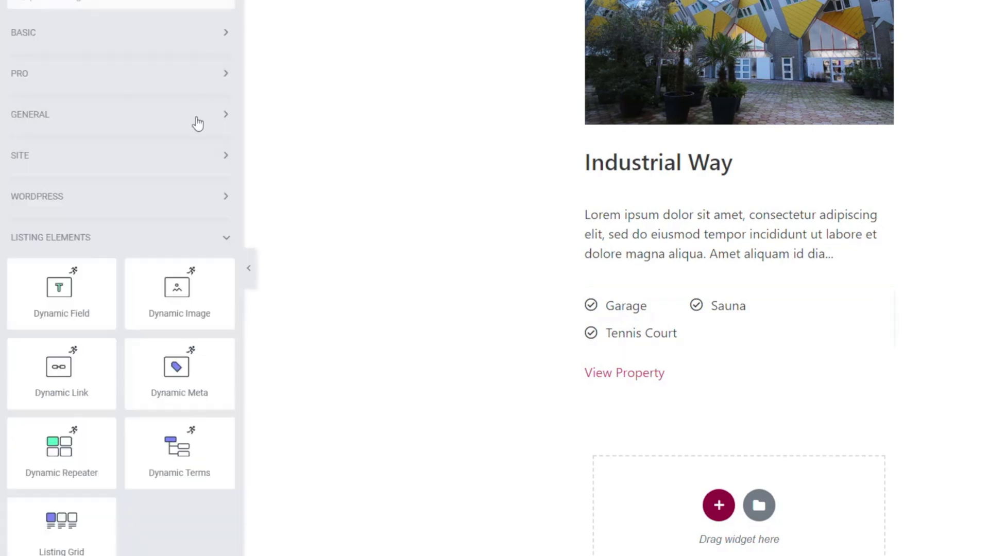
pyautogui.click(66, 41)
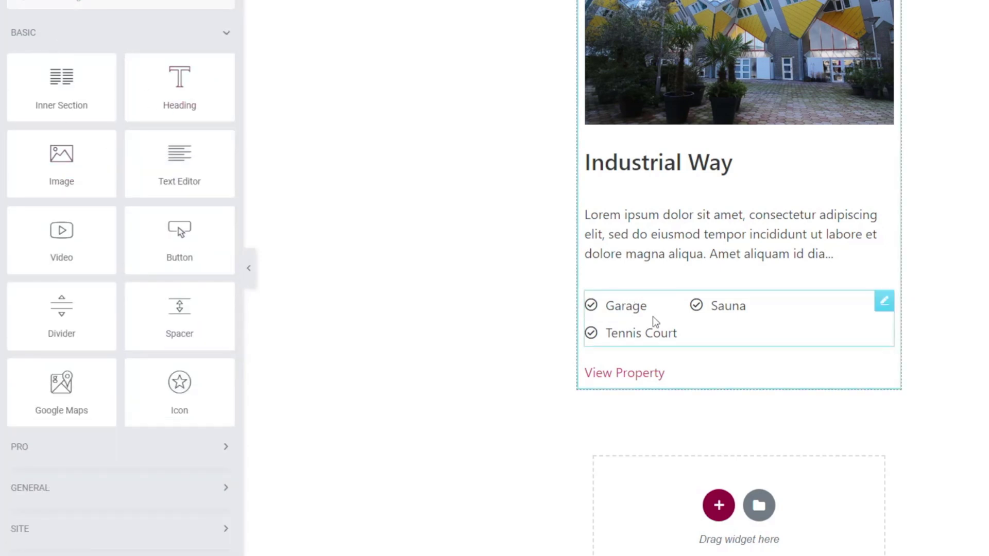
pyautogui.moveTo(179, 83); pyautogui.dragTo(617, 302)
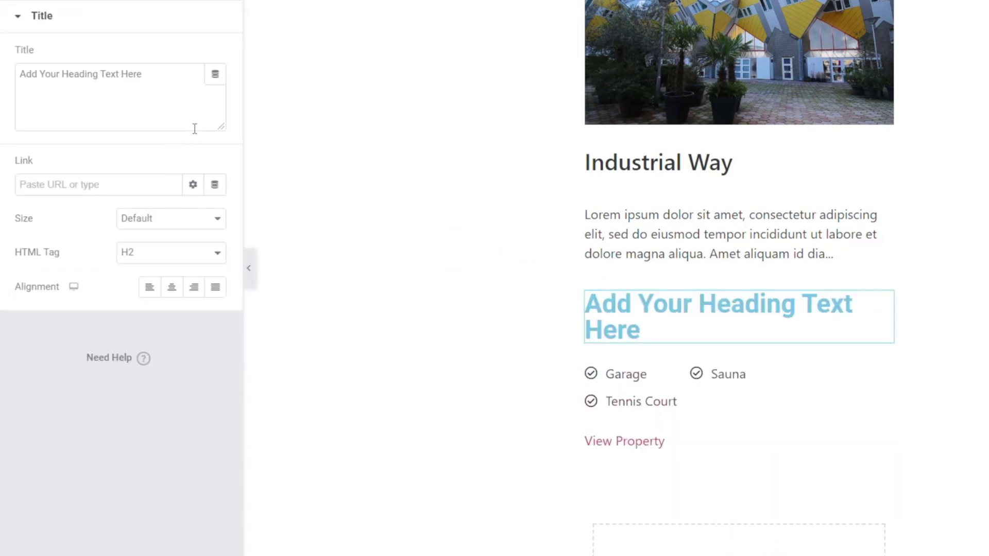
pyautogui.click(155, 253)
pyautogui.click(135, 307)
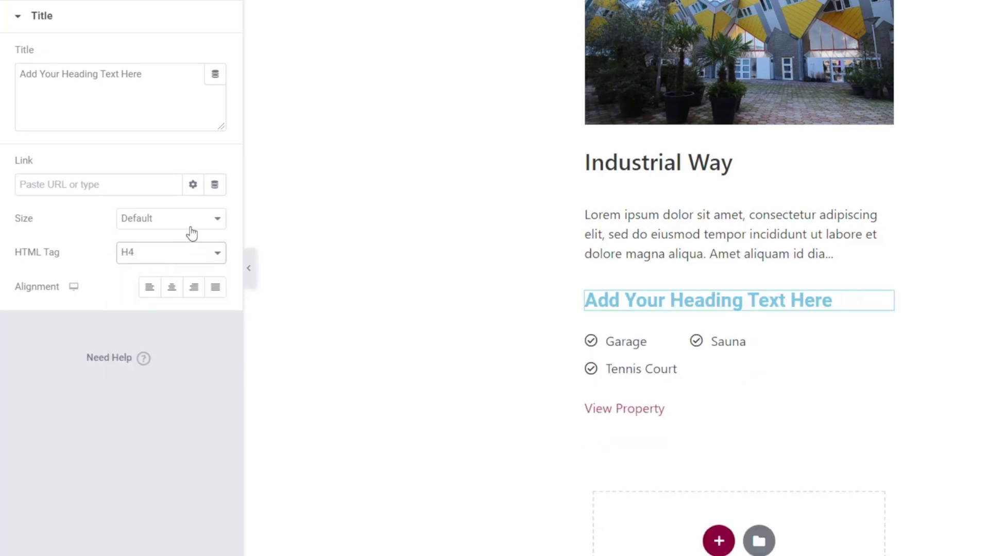
pyautogui.moveTo(151, 78); pyautogui.dragTo(22, 74)
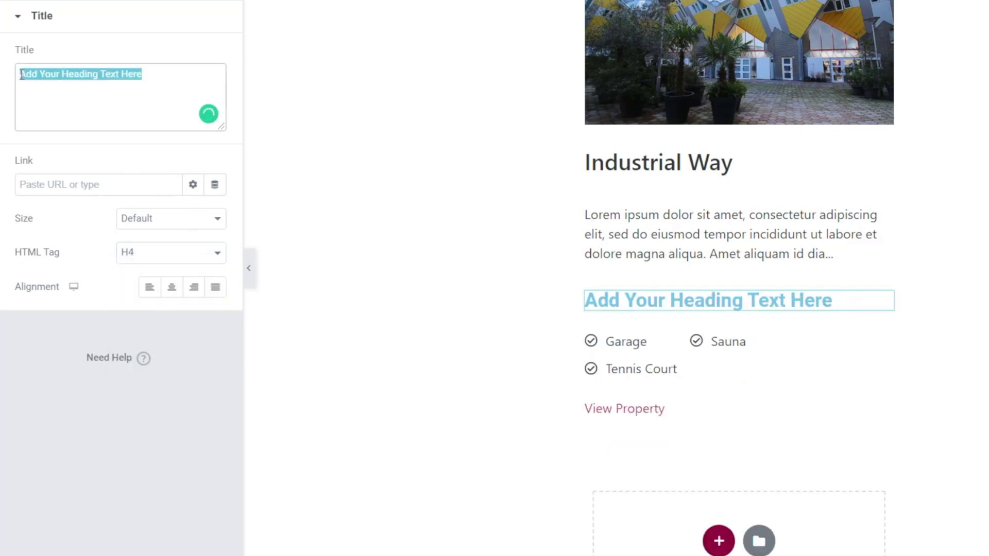
pyautogui.write('Property Feat')
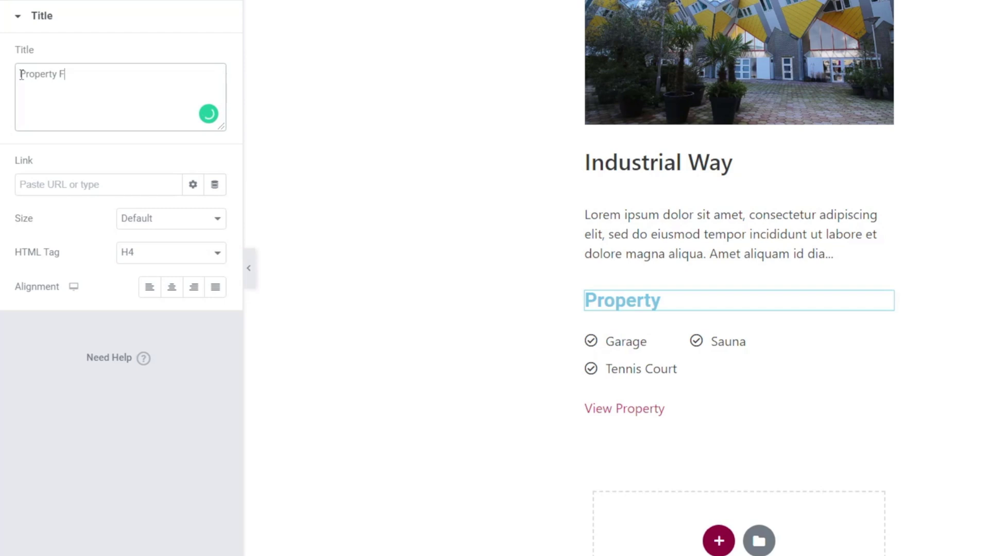
pyautogui.write('ures')
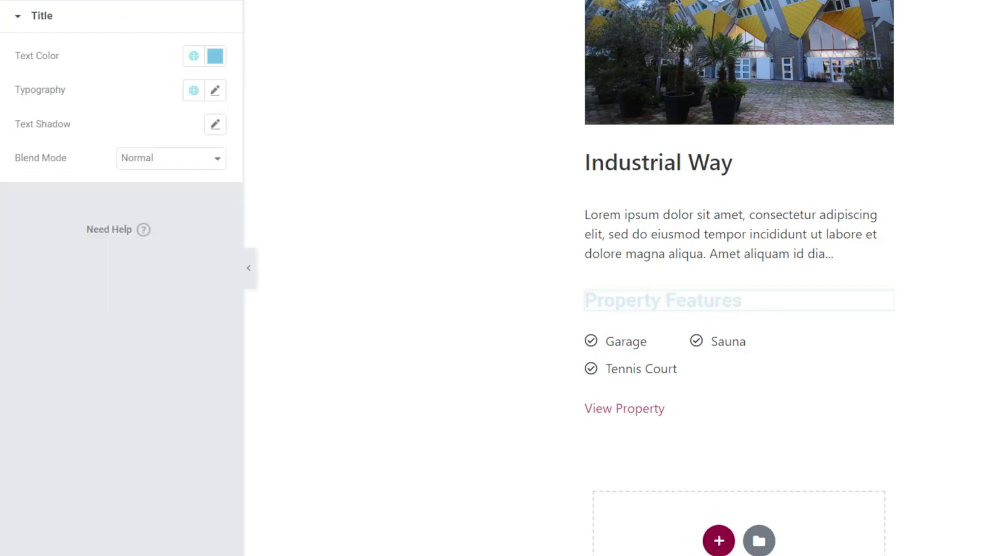
# Style the Property Features heading with the dark grey global text color, a 16 px size and weight 400
pyautogui.click(193, 55)
pyautogui.click(88, 159)
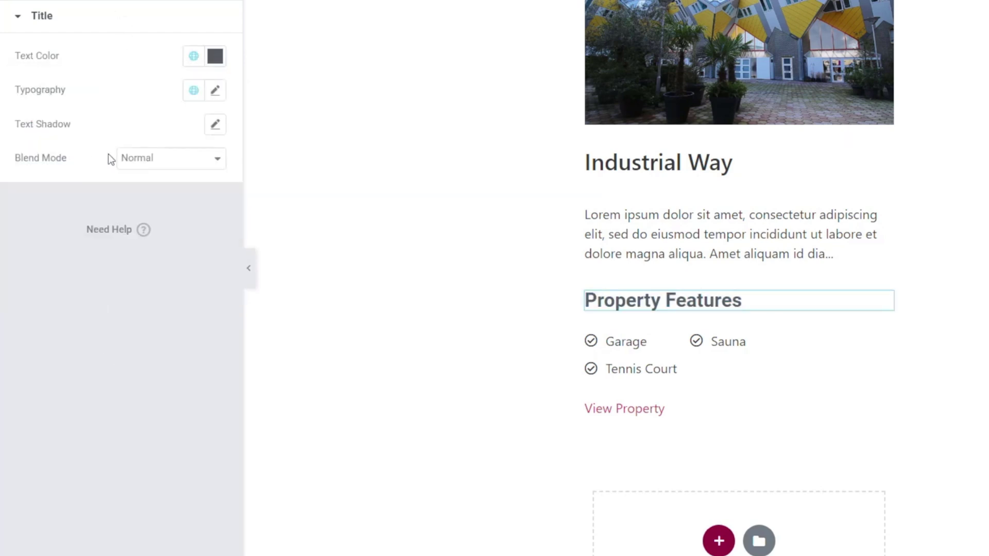
pyautogui.click(214, 94)
pyautogui.click(145, 255)
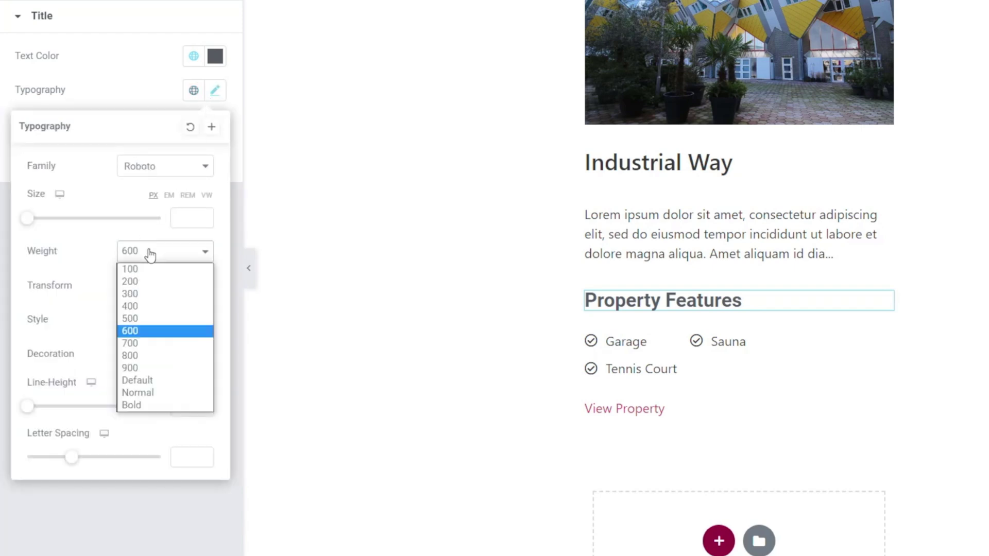
pyautogui.click(146, 294)
pyautogui.moveTo(31, 227)
pyautogui.mouseDown()
pyautogui.moveTo(50, 220)
pyautogui.moveTo(42, 223)
pyautogui.mouseUp()
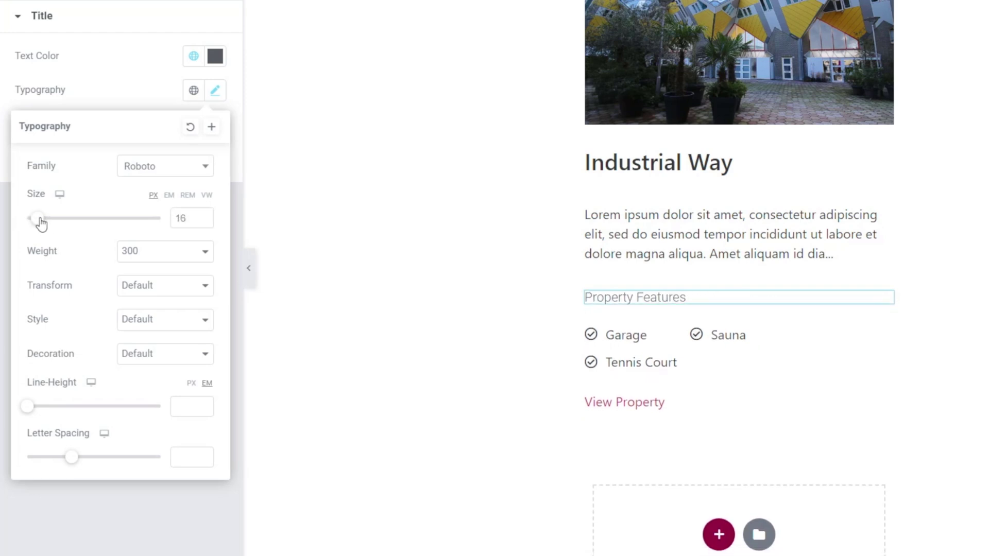
pyautogui.click(173, 257)
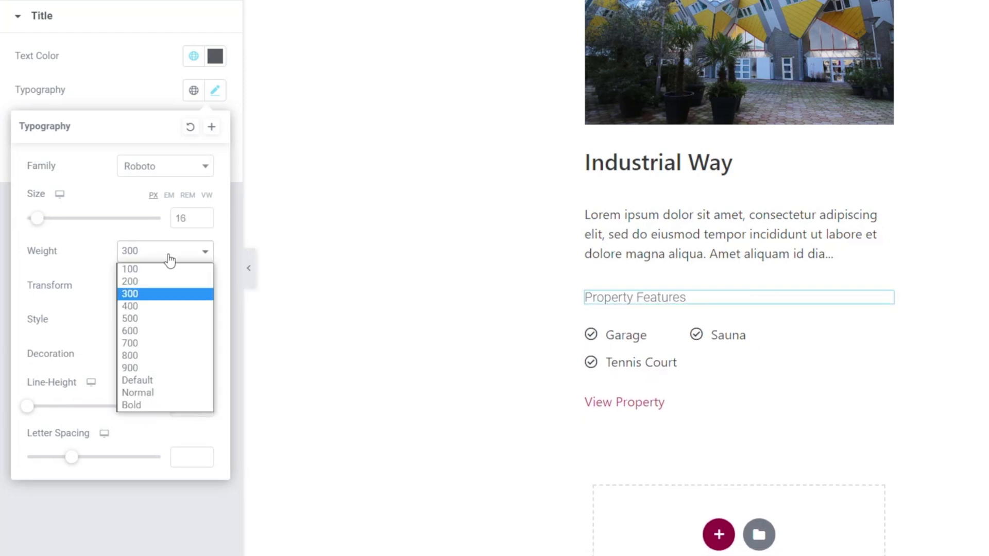
pyautogui.click(150, 303)
# Save the changes to the property listing item template
pyautogui.click(140, 533)
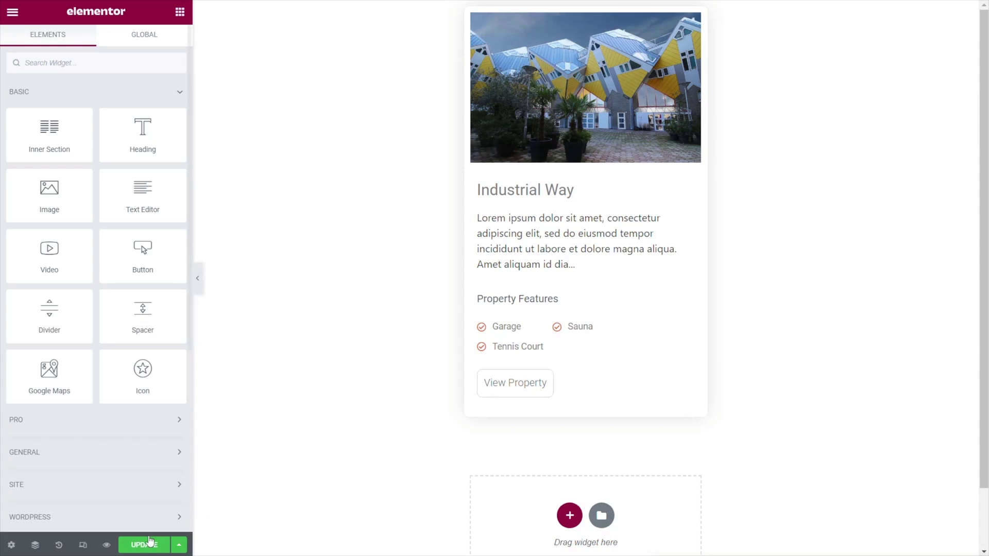
pyautogui.click(141, 546)
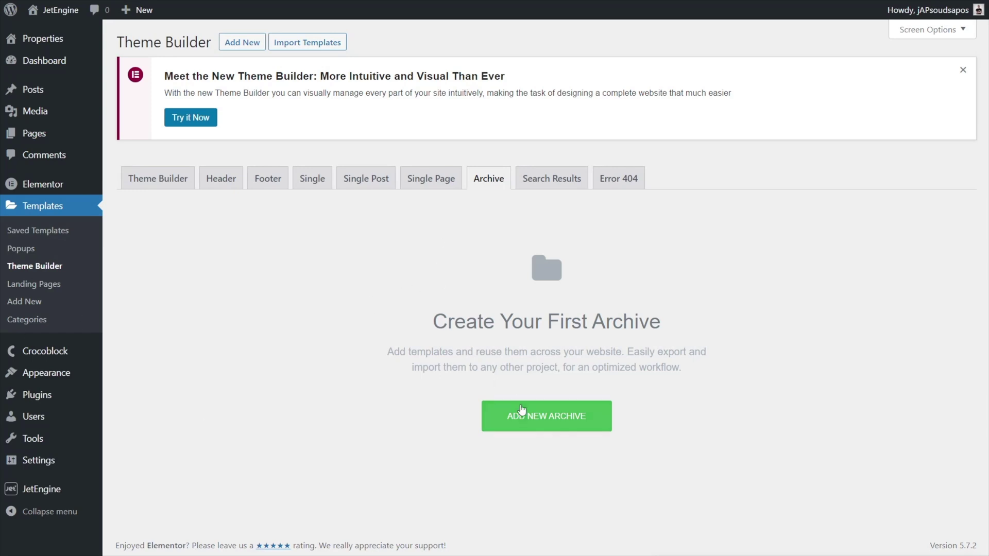
# Create a new Archive template named "Default Property Archive" in the Theme Builder
pyautogui.click(536, 412)
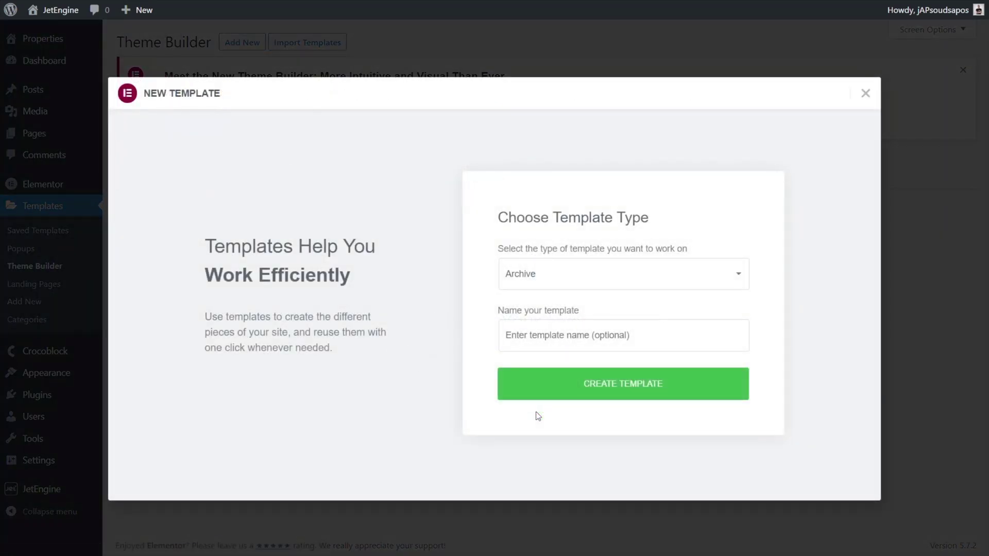
pyautogui.click(527, 336)
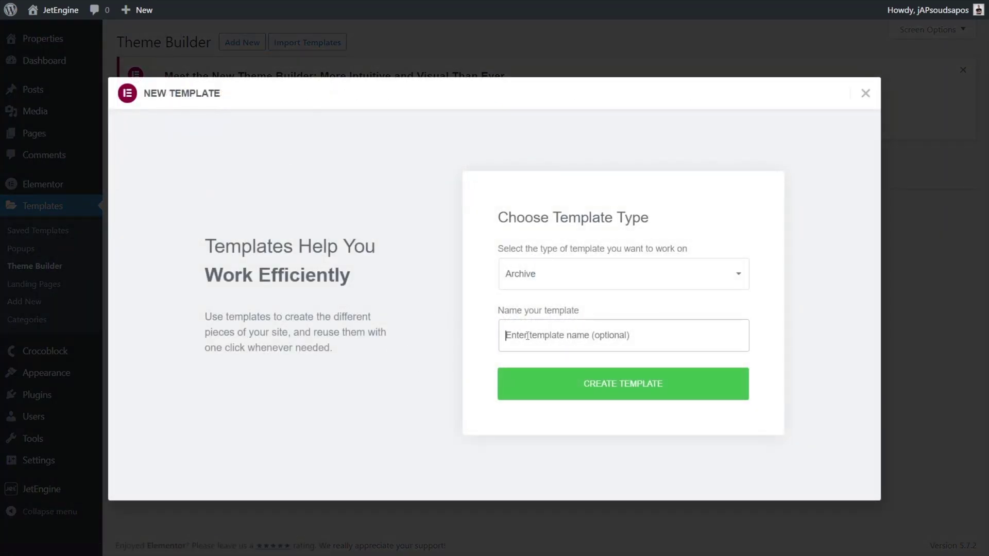
pyautogui.write('Default Property Archive')
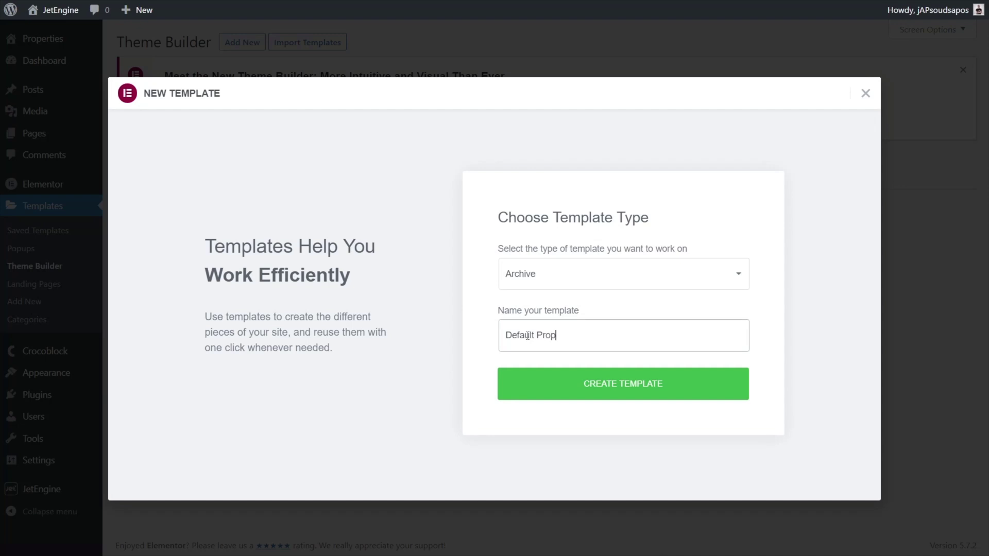
pyautogui.click(643, 391)
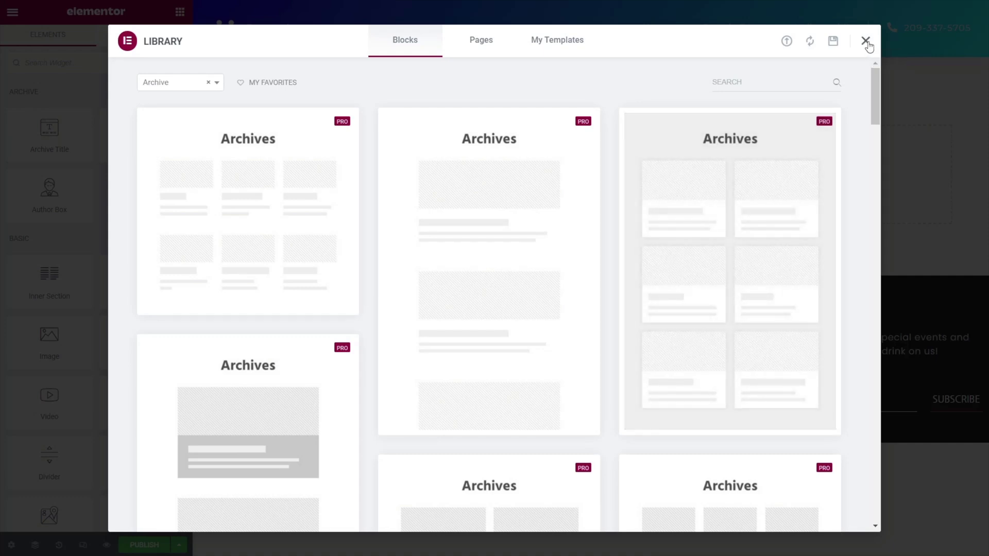
# Dismiss the template library and place a Listing Grid widget in the empty archive template
pyautogui.click(866, 41)
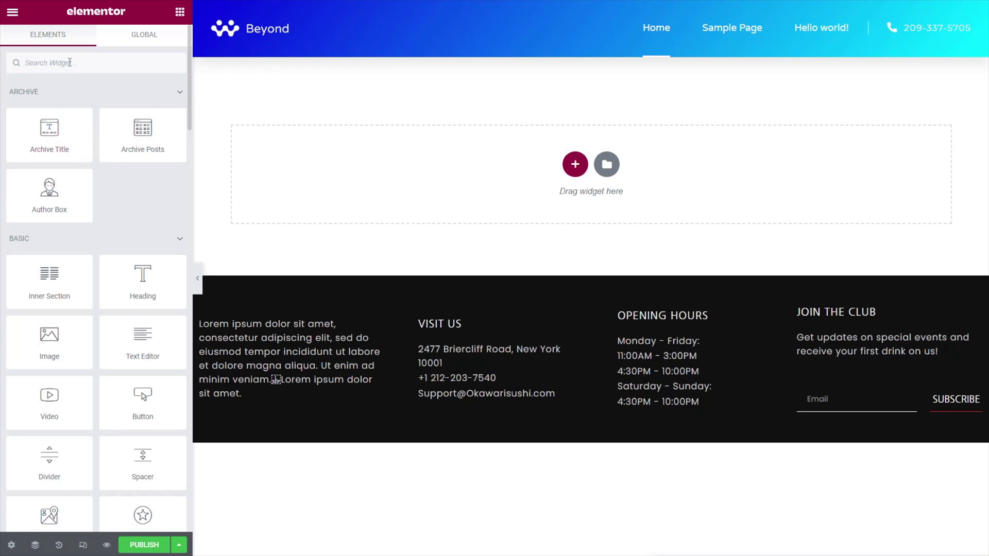
pyautogui.click(70, 62)
pyautogui.write('listin')
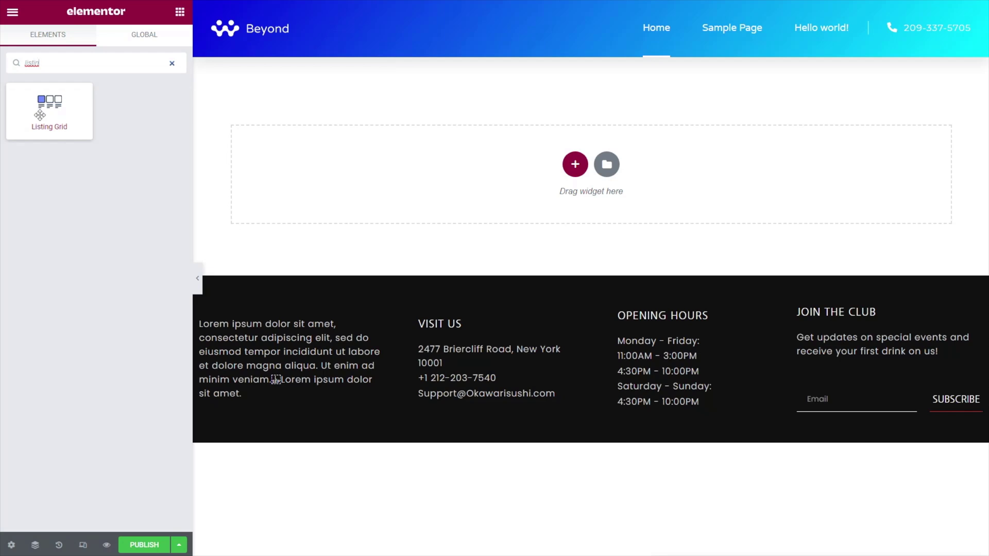
pyautogui.moveTo(40, 114); pyautogui.dragTo(363, 183)
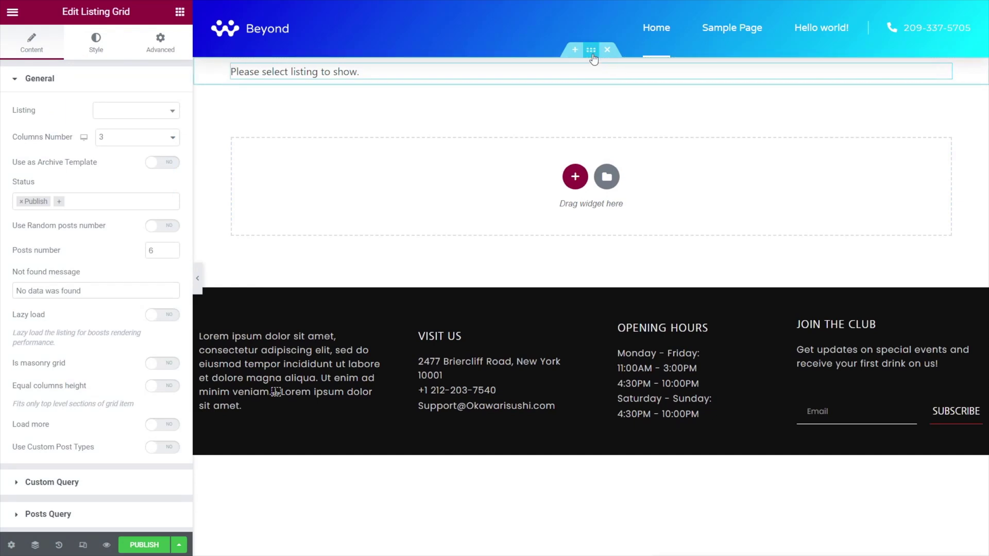
# Set the top and bottom margins of the section holding the listing grid to 50 px
pyautogui.click(591, 51)
pyautogui.click(157, 44)
pyautogui.click(26, 122)
pyautogui.write('50')
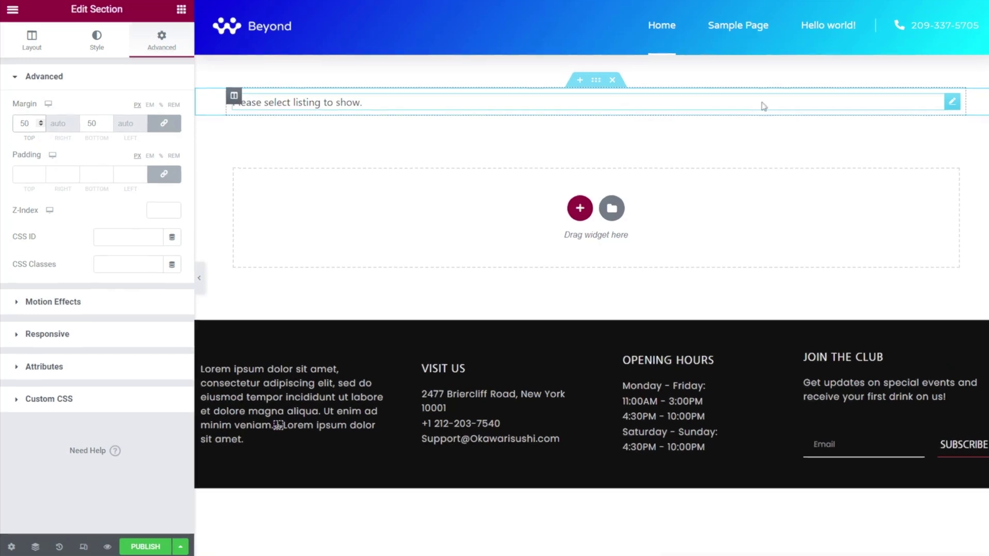
# Set the listing grid to show the Default Property Listing item template
pyautogui.click(951, 101)
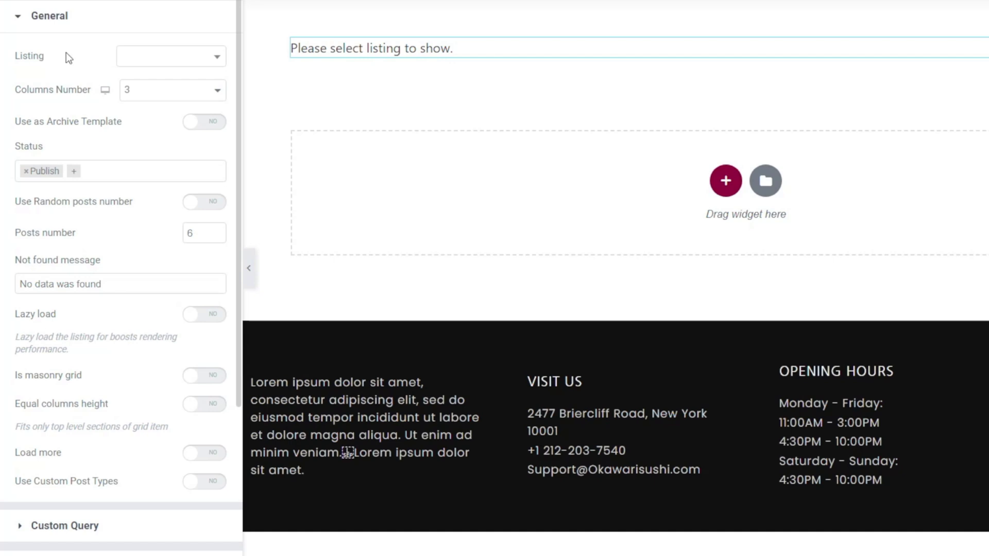
pyautogui.click(177, 62)
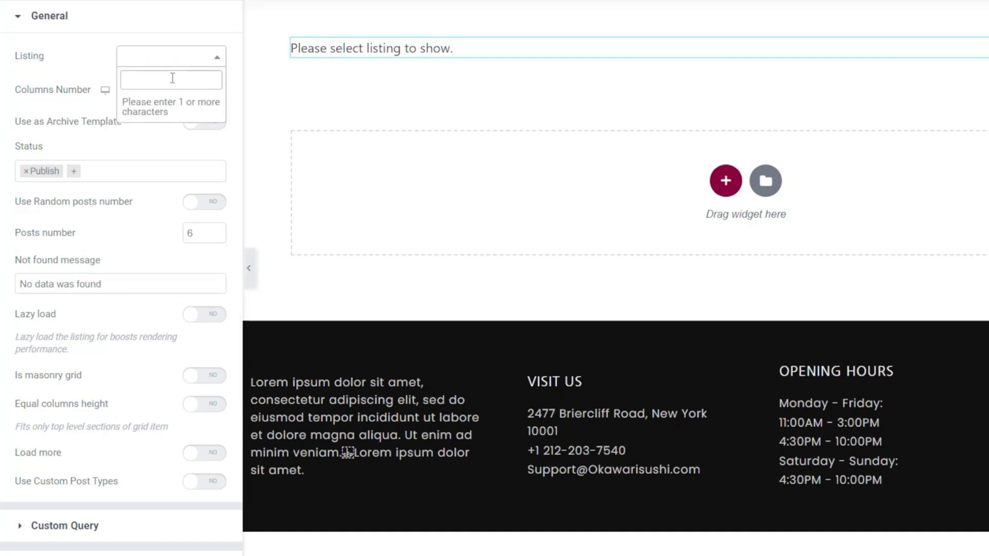
pyautogui.write('pro')
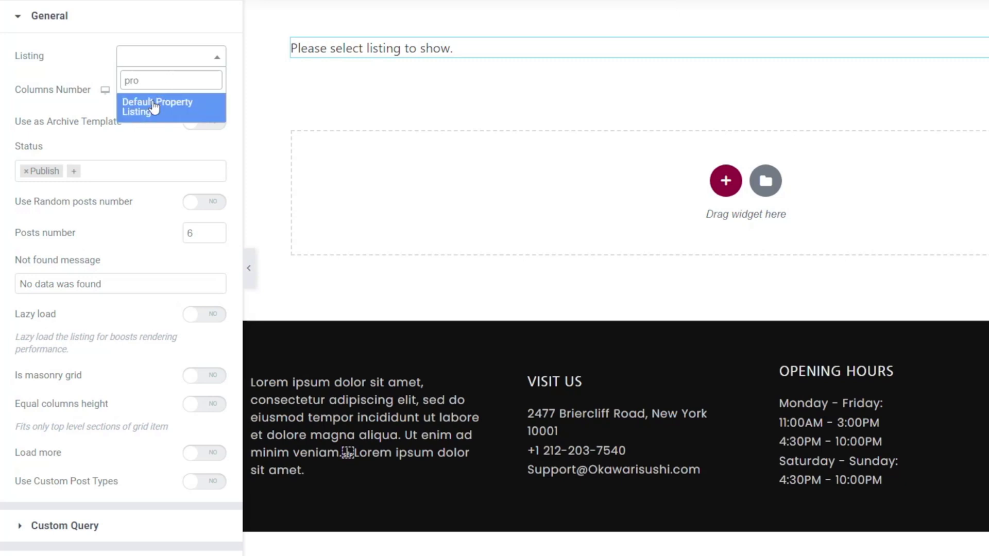
pyautogui.click(192, 112)
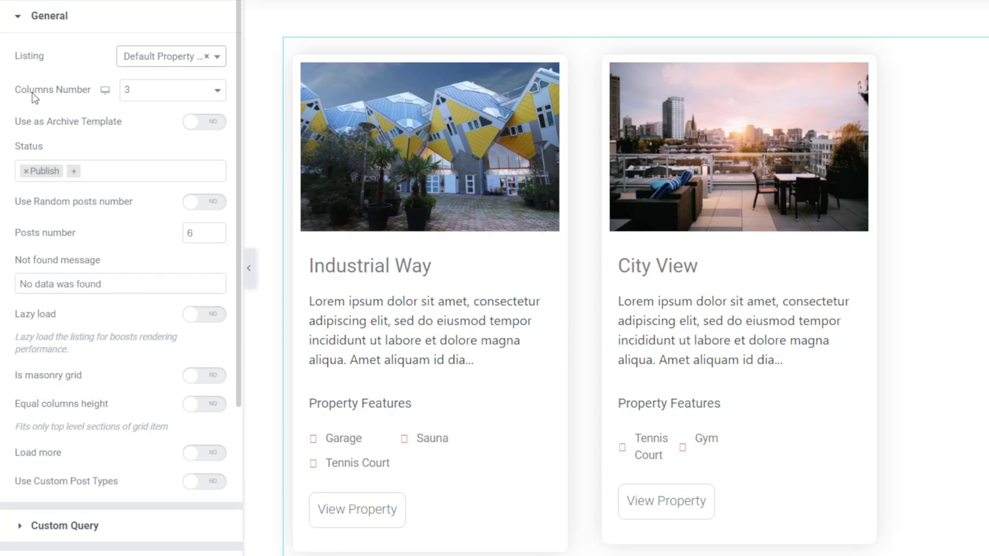
# Try a one-column desktop layout for the listing grid and return it to three columns
pyautogui.click(106, 92)
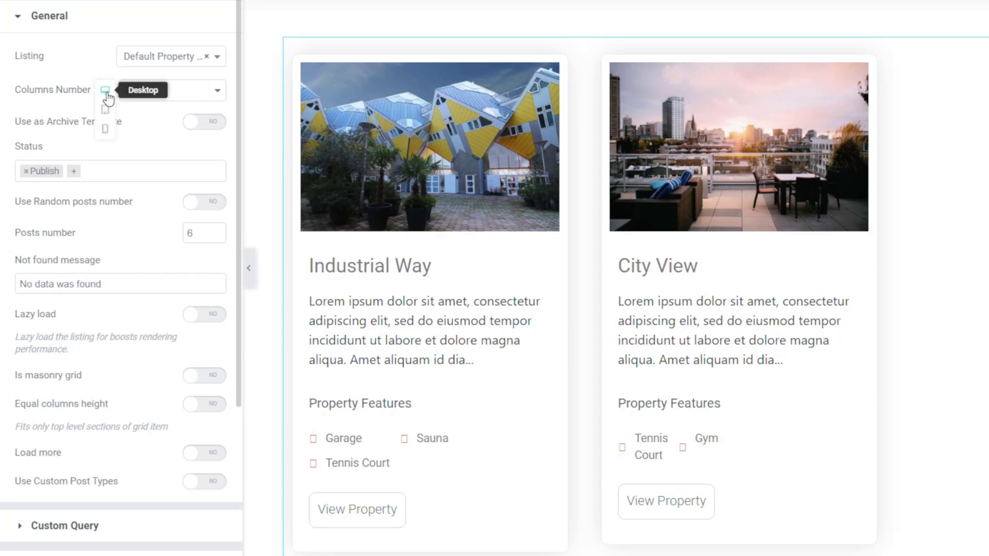
pyautogui.click(155, 98)
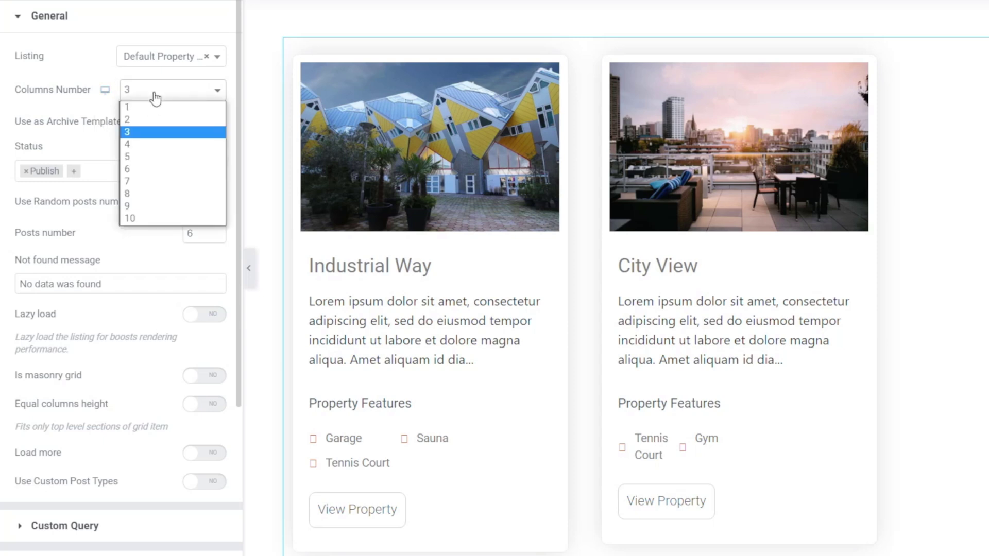
pyautogui.click(154, 107)
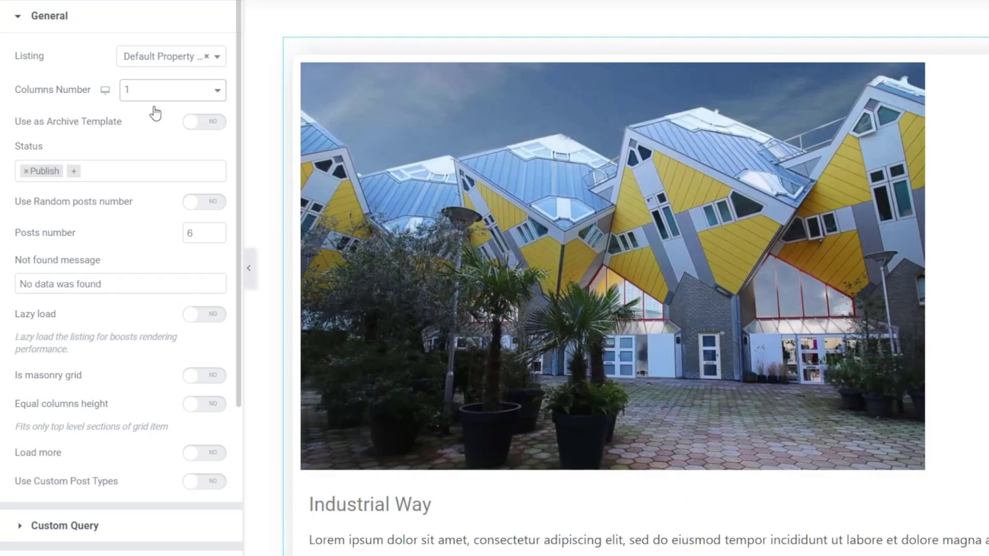
pyautogui.scroll(-6, 672, 332)
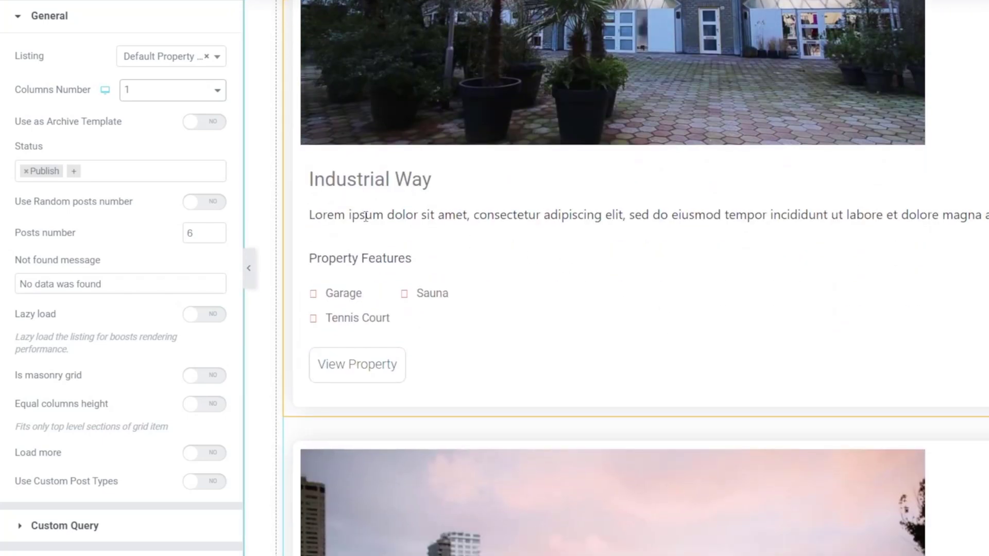
pyautogui.scroll(6, 630, 288)
pyautogui.click(150, 96)
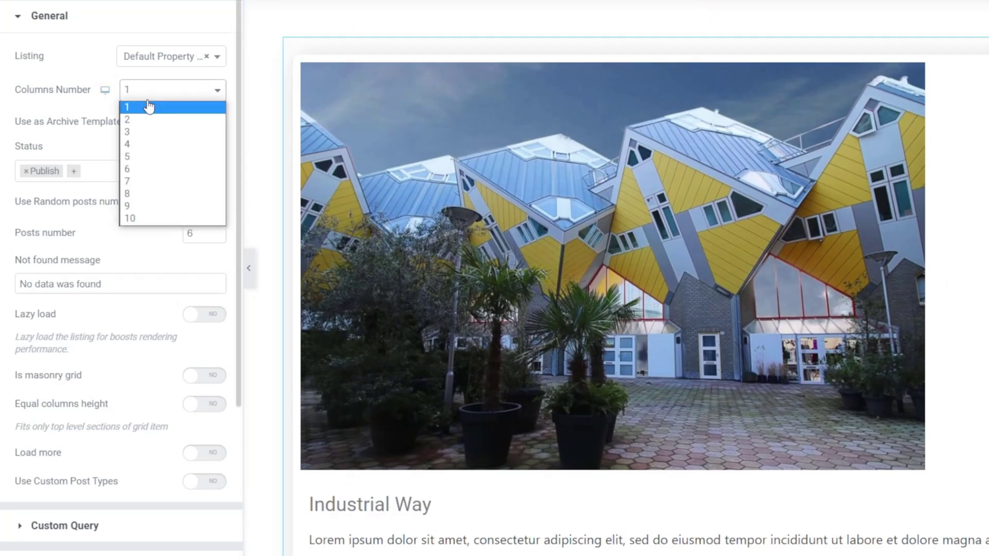
pyautogui.click(149, 129)
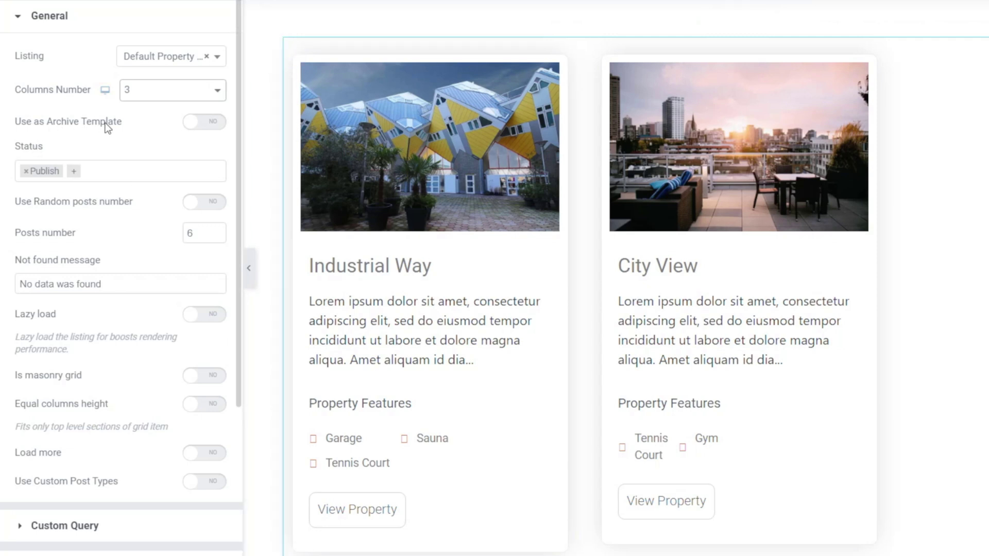
# Enable the listing grid's use as an archive template and preview the template's dynamic content as Properties Archive
pyautogui.click(212, 127)
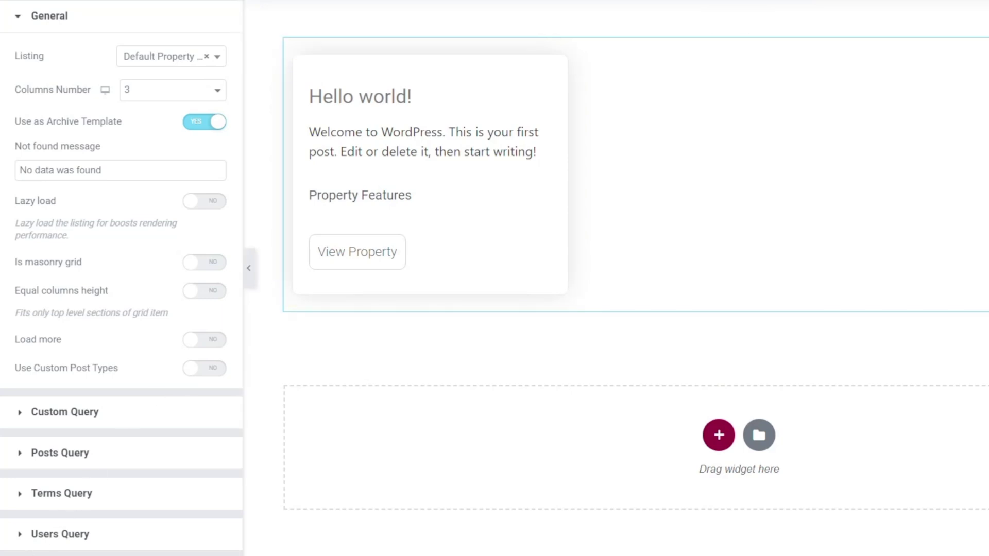
pyautogui.click(20, 555)
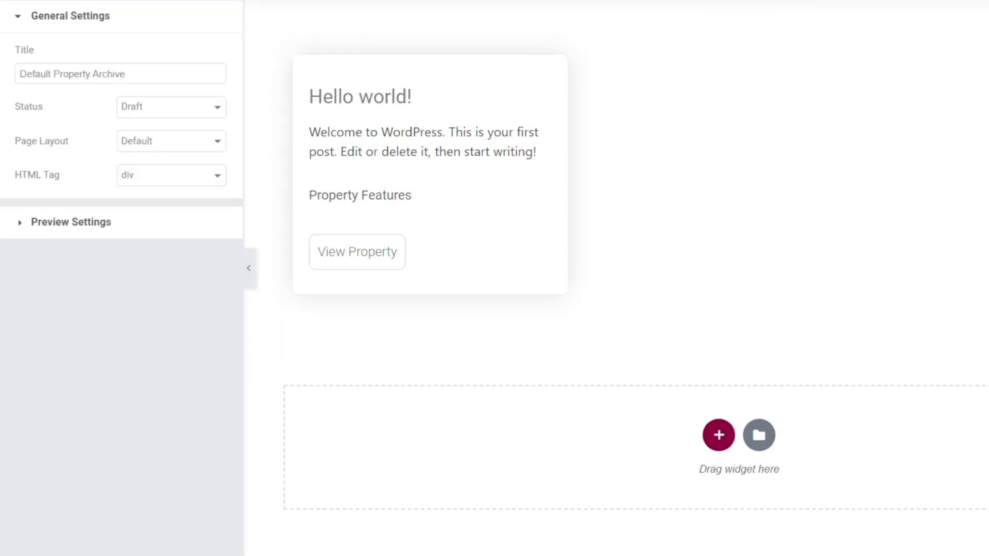
pyautogui.click(66, 224)
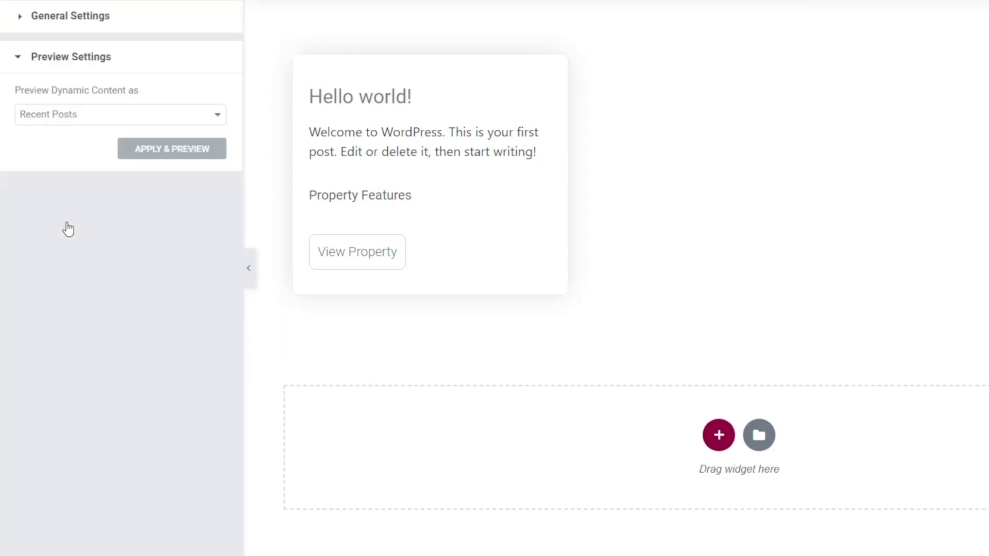
pyautogui.click(50, 123)
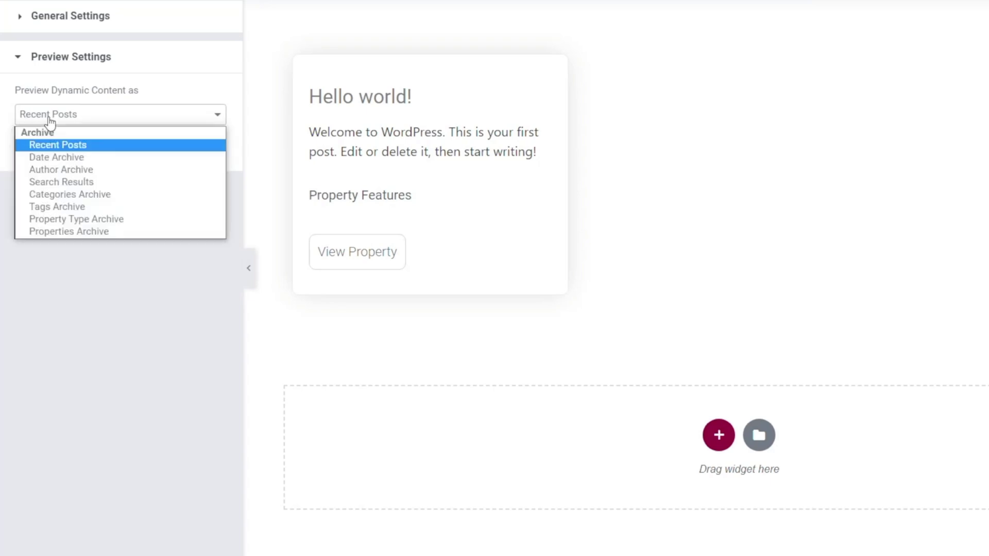
pyautogui.click(62, 233)
pyautogui.click(161, 154)
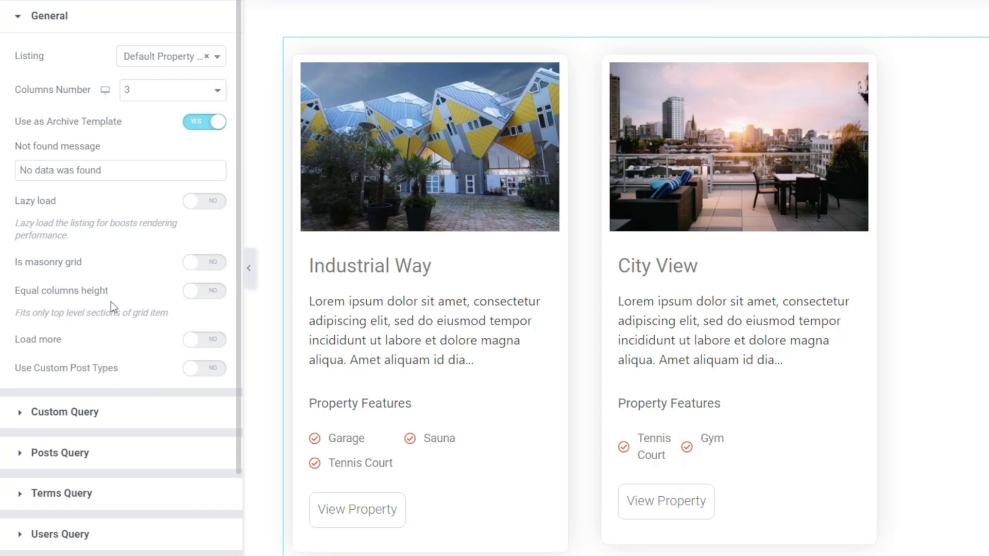
# Enable equal columns height for the listing grid
pyautogui.click(219, 291)
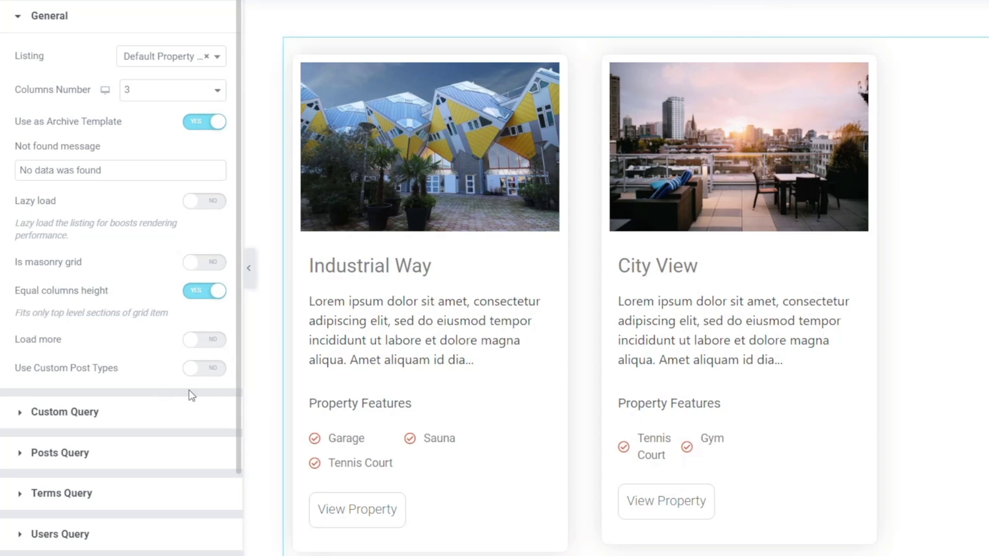
# Try the listing grid's custom post types option and view the post types it offers
pyautogui.click(216, 374)
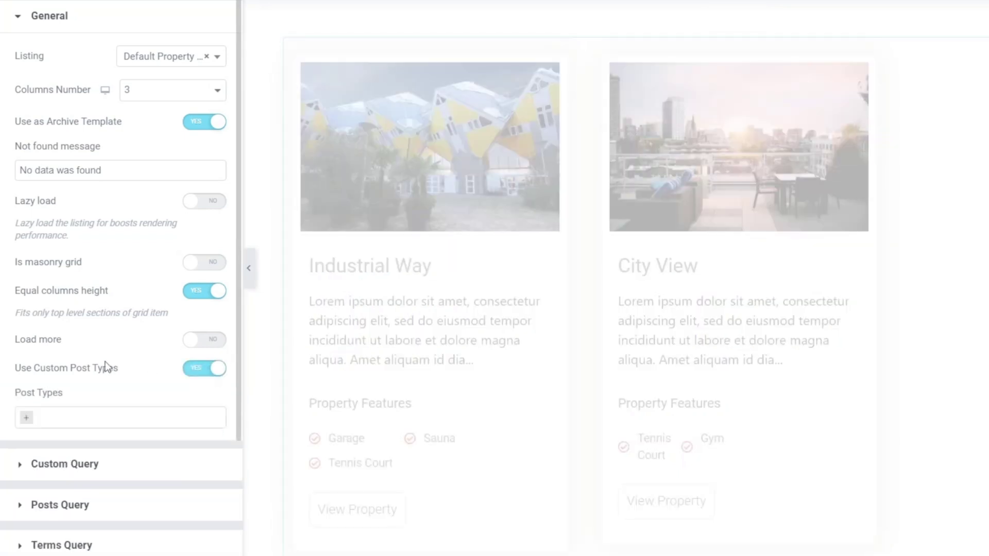
pyautogui.scroll(-2, 91, 397)
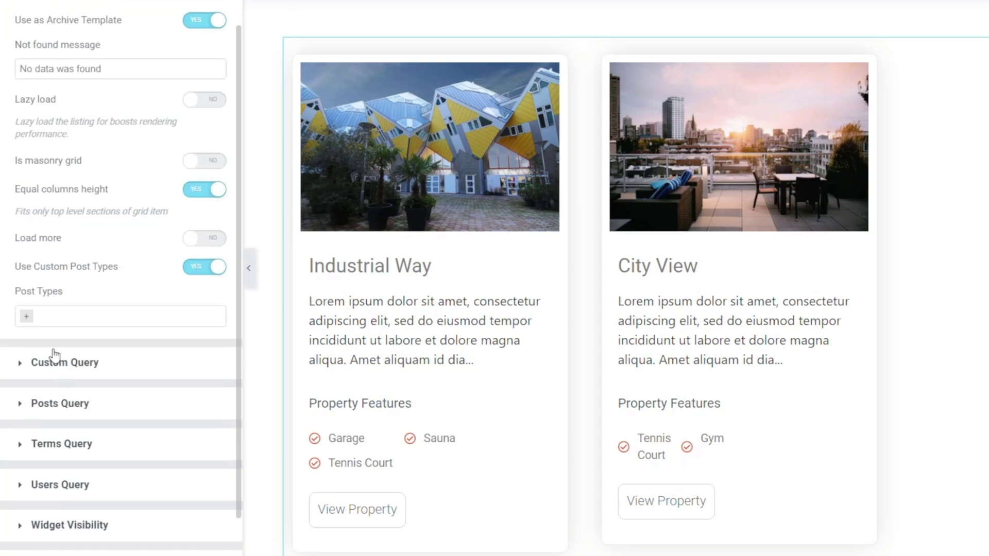
pyautogui.click(26, 319)
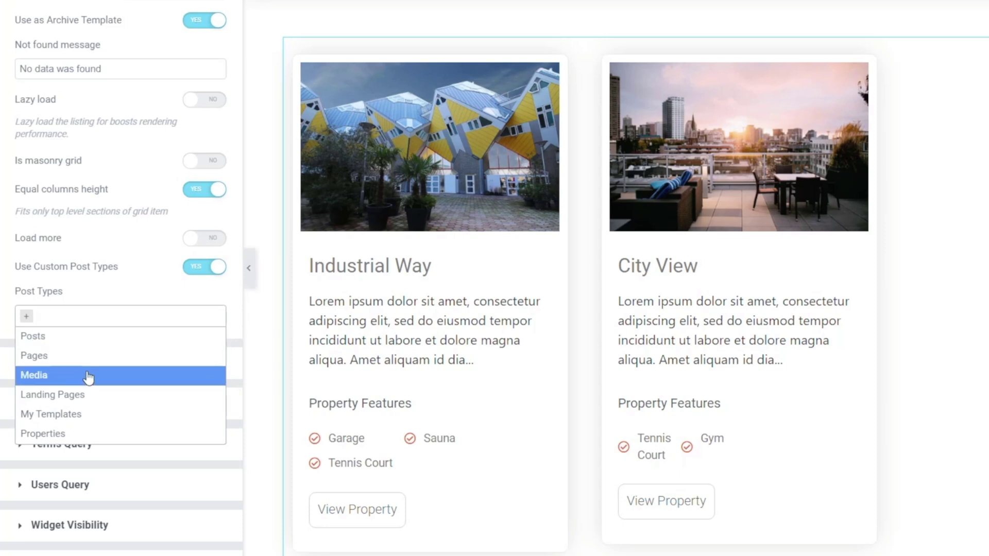
pyautogui.click(112, 293)
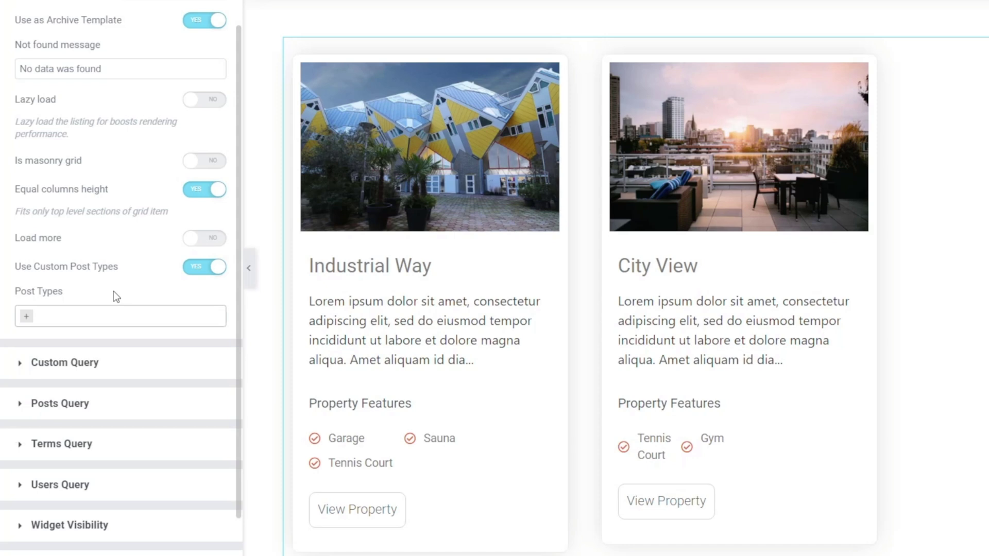
pyautogui.click(190, 273)
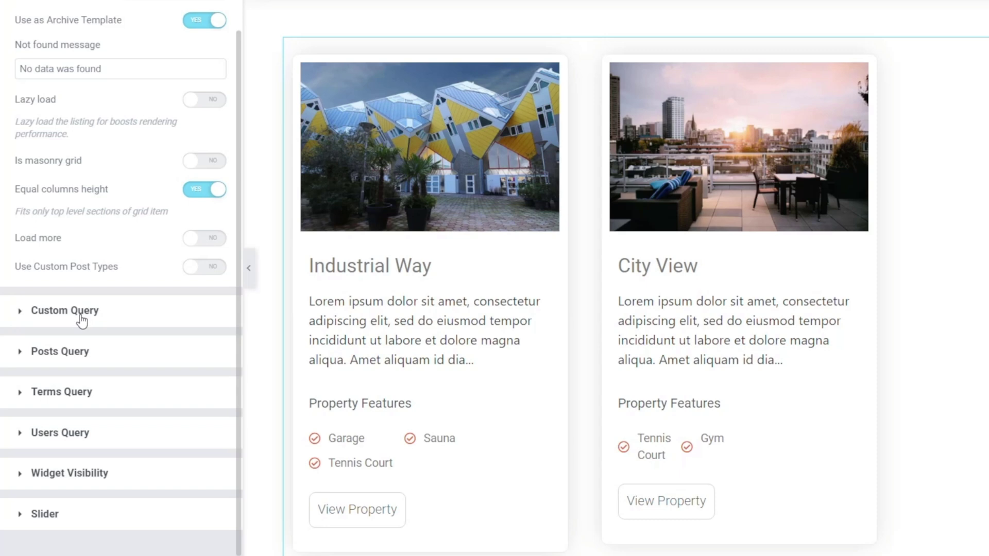
# Review the widget visibility choices for hiding the listing grid
pyautogui.click(79, 474)
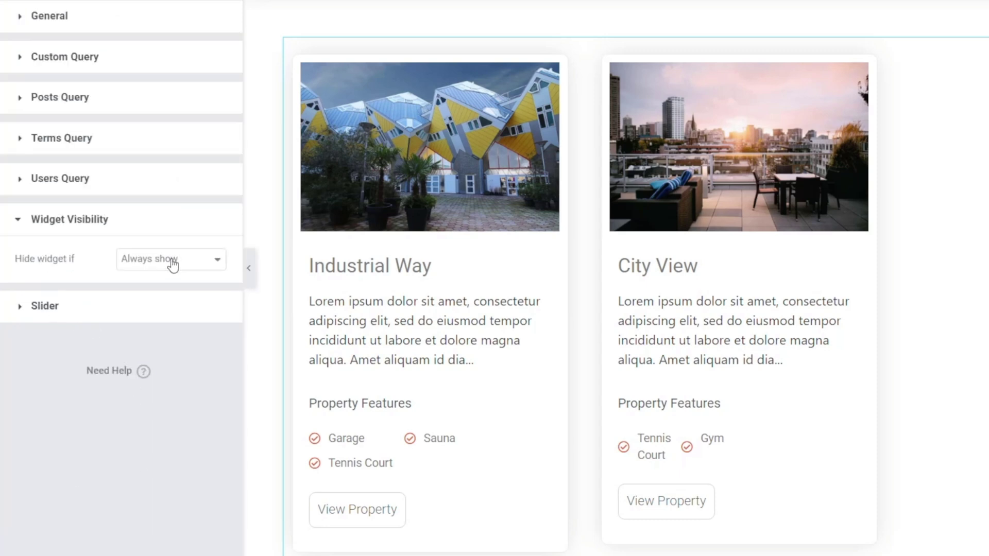
pyautogui.click(201, 262)
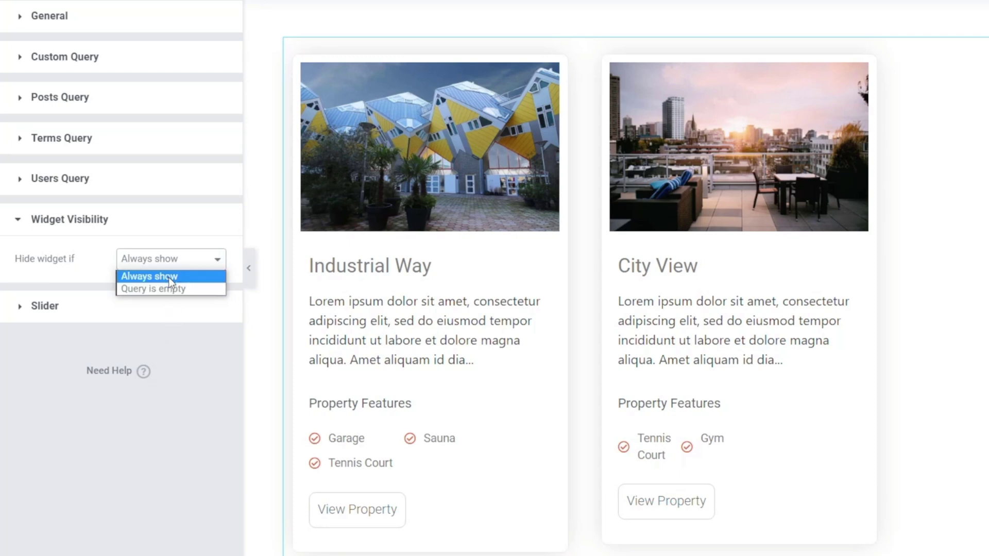
pyautogui.click(171, 408)
# Try the slider and scroll slider options on the listing grid, switching each off again
pyautogui.click(39, 306)
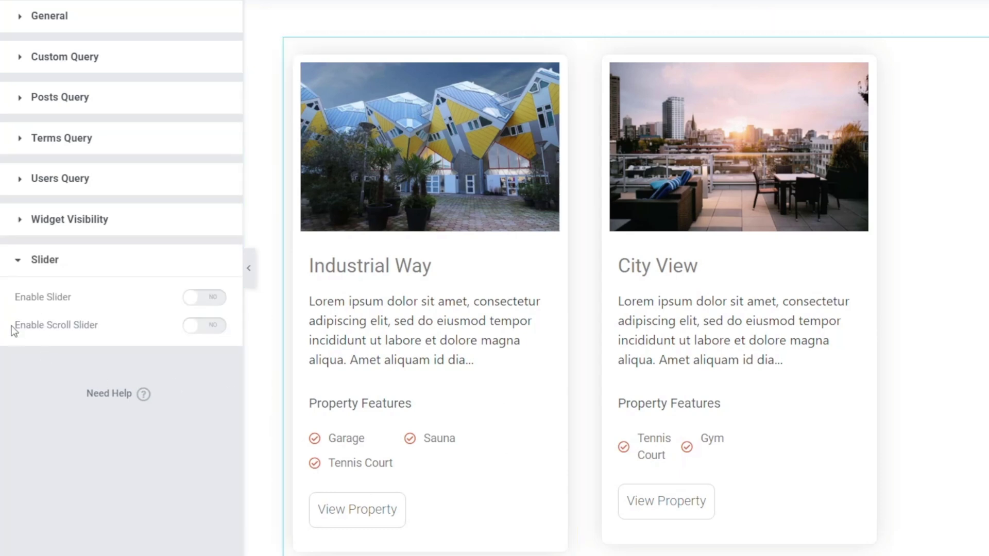
pyautogui.click(217, 300)
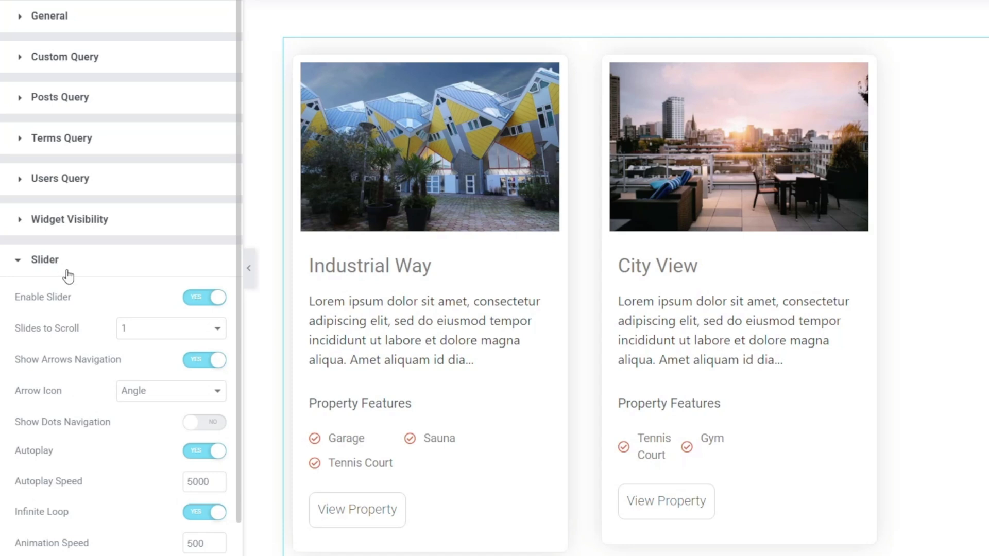
pyautogui.click(195, 304)
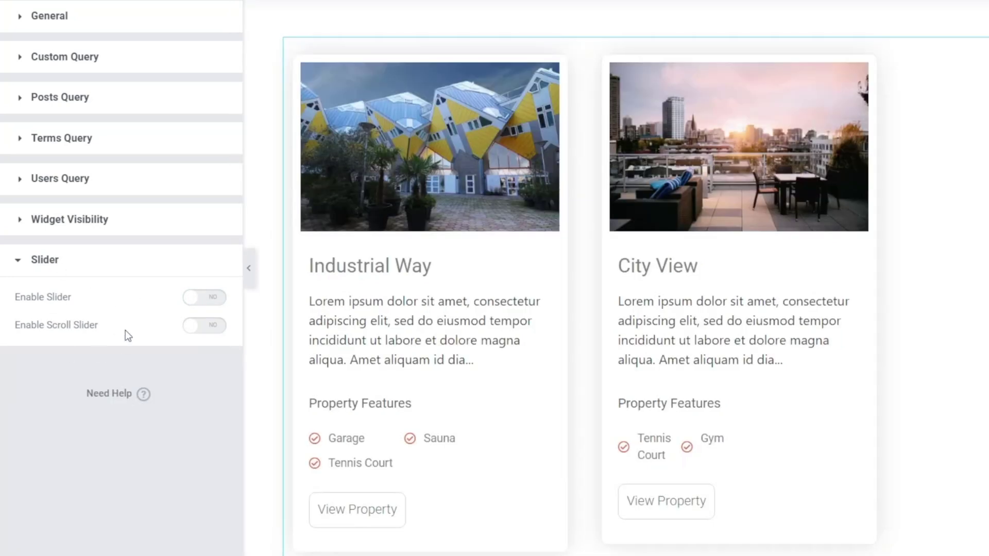
pyautogui.click(208, 325)
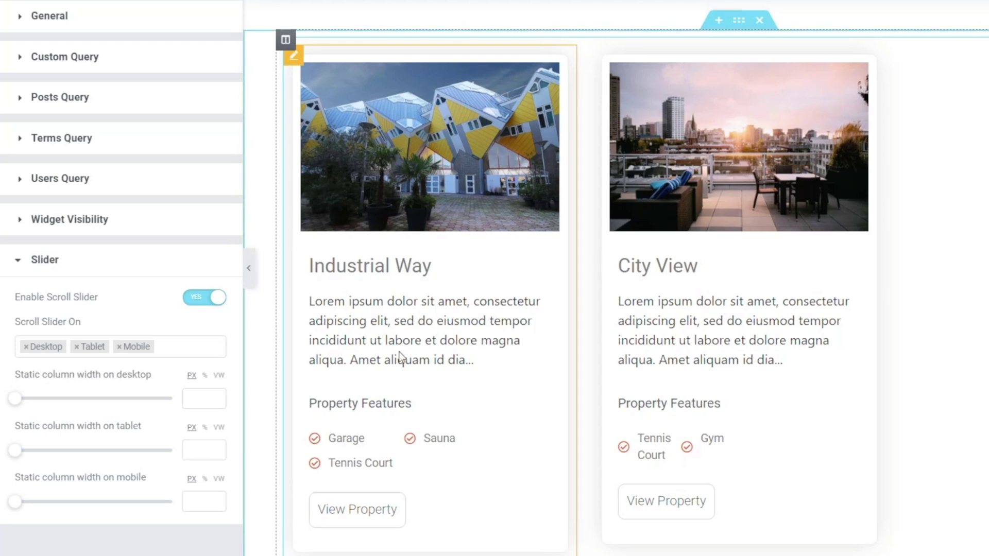
pyautogui.click(196, 303)
pyautogui.click(45, 264)
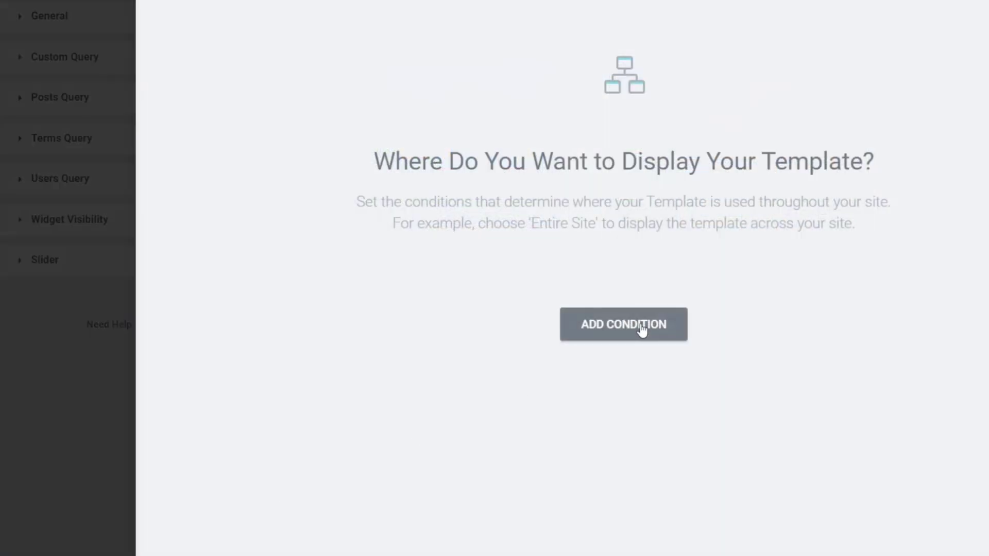
# Add a display condition that includes the Properties Archive for the archive template
pyautogui.click(640, 328)
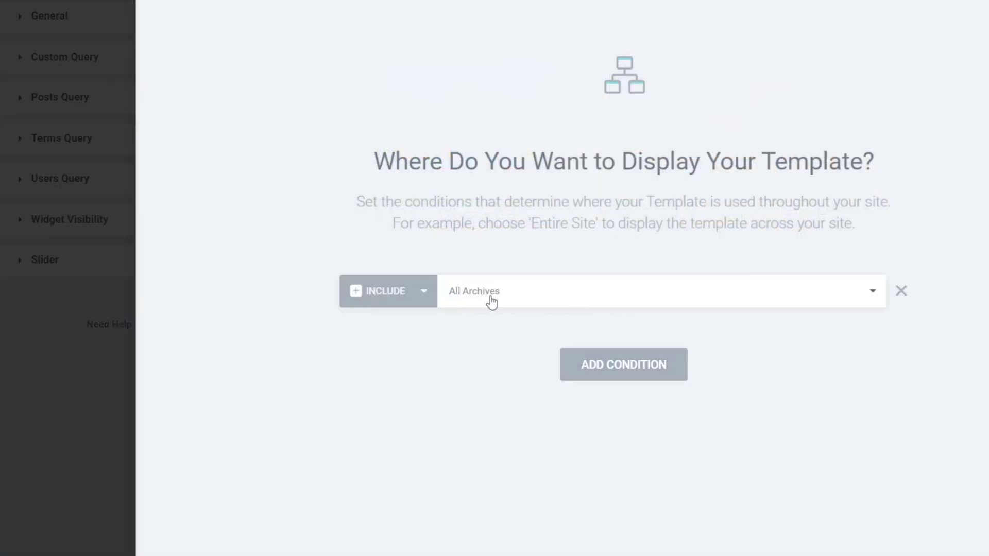
pyautogui.click(804, 296)
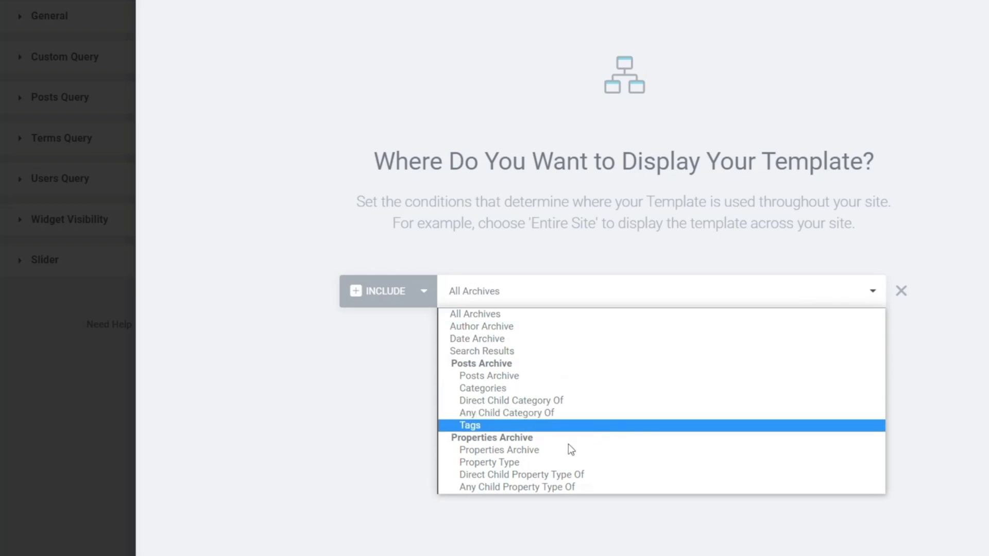
pyautogui.click(532, 451)
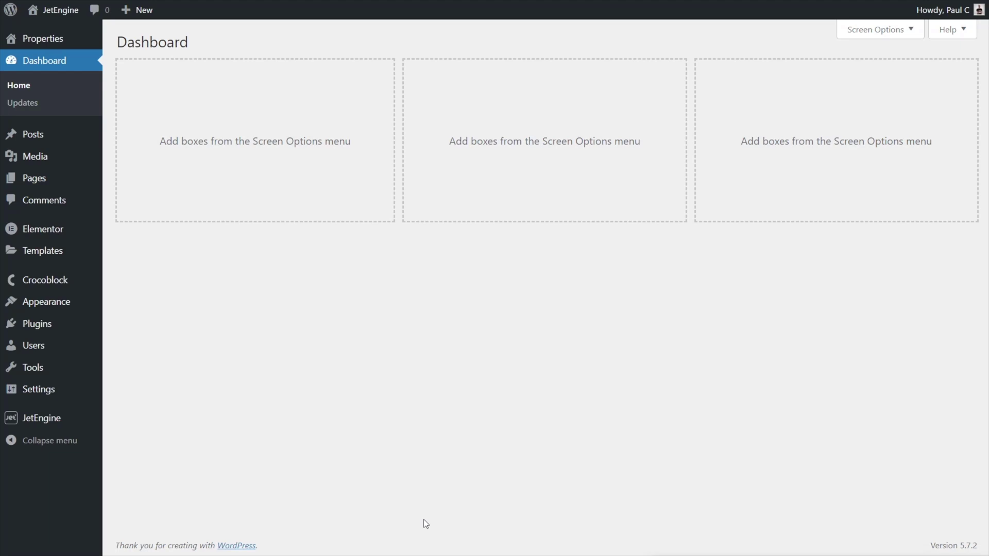
# Open JetEngine's Additional User Info meta box for editing
pyautogui.moveTo(61, 414)
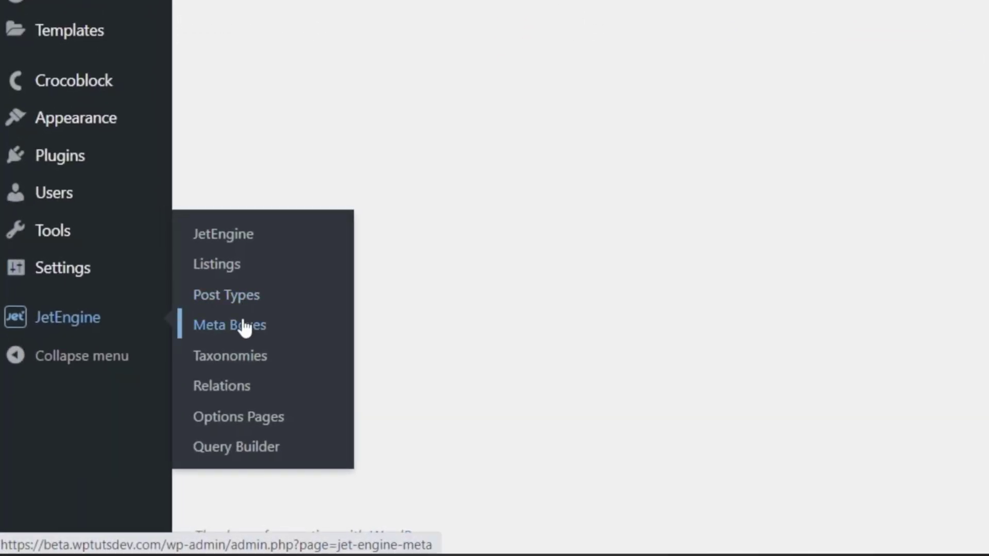
pyautogui.click(244, 327)
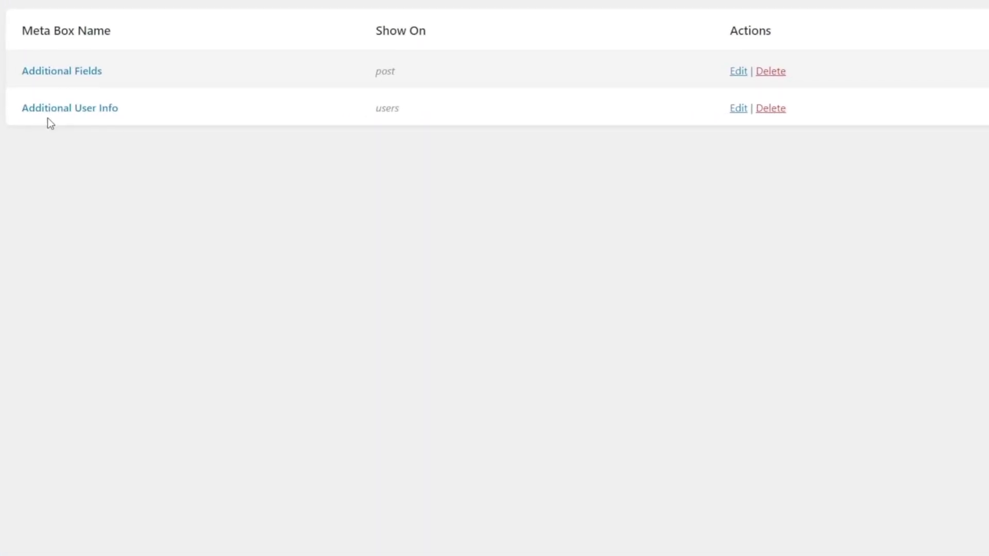
pyautogui.click(79, 116)
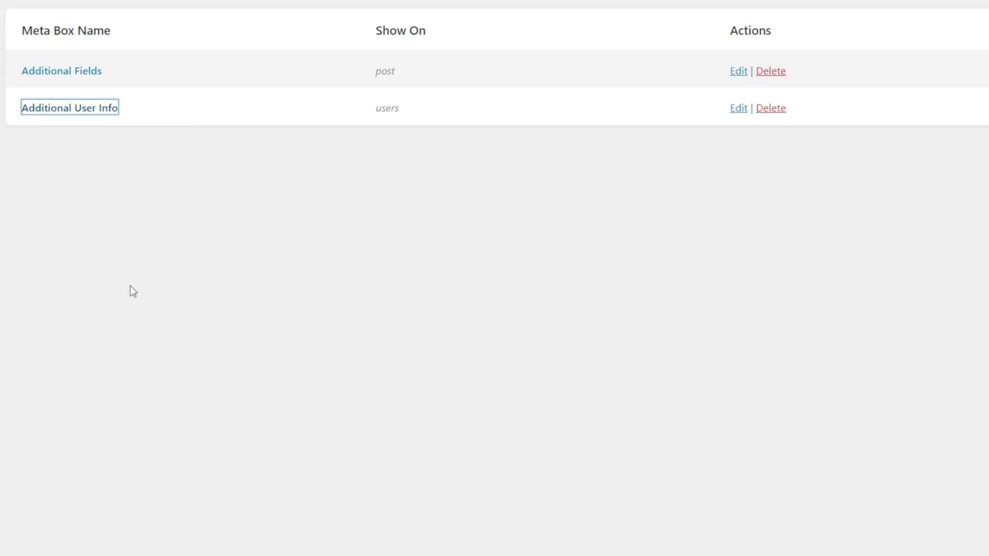
pyautogui.scroll(-2, 360, 474)
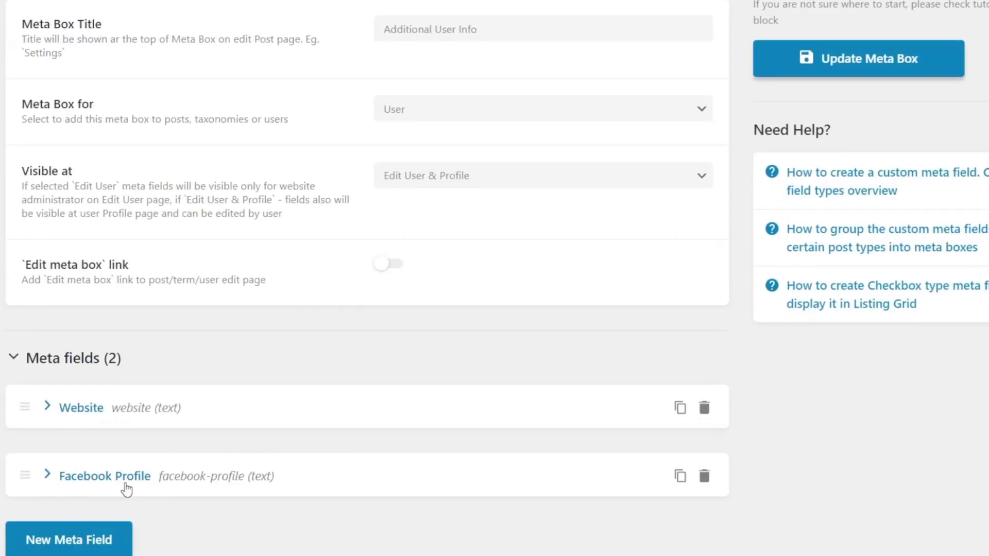
# Add a new meta field labelled User Avatar with the name user-avatar below Facebook Profile
pyautogui.click(56, 547)
pyautogui.scroll(-5, 409, 490)
pyautogui.click(403, 273)
pyautogui.write('User Avatar')
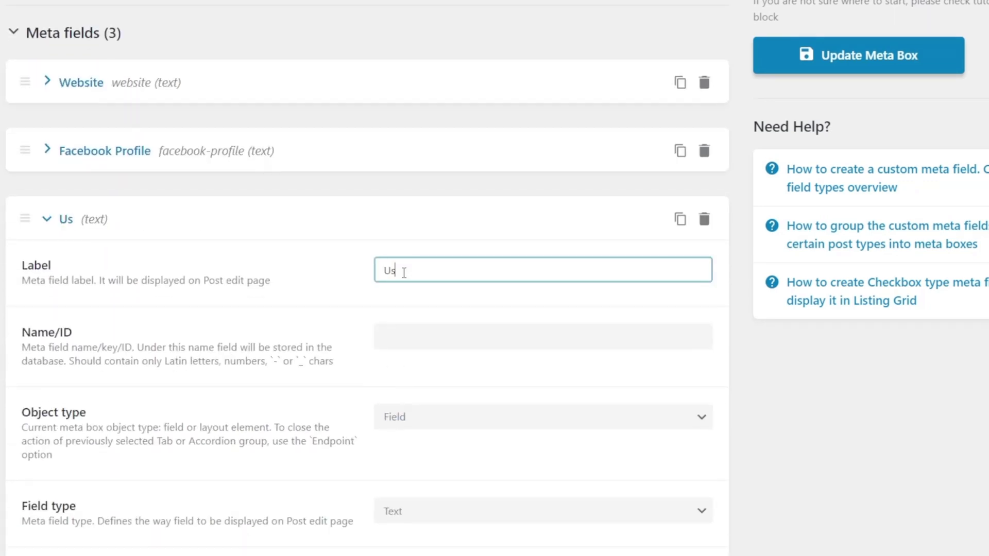
pyautogui.click(429, 338)
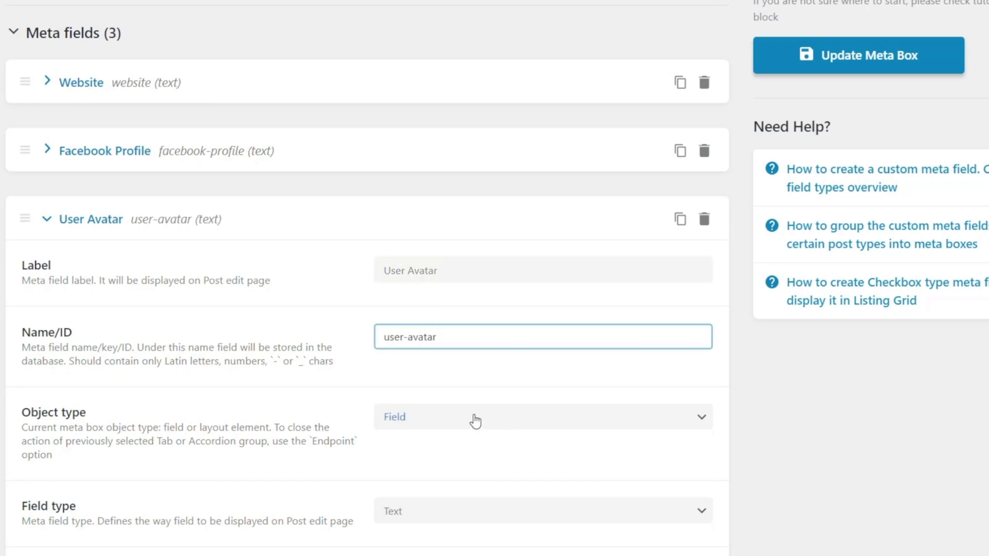
# Set the User Avatar field's type to Media and its value format to Media URL, and save the meta box
pyautogui.scroll(-3, 479, 465)
pyautogui.click(453, 432)
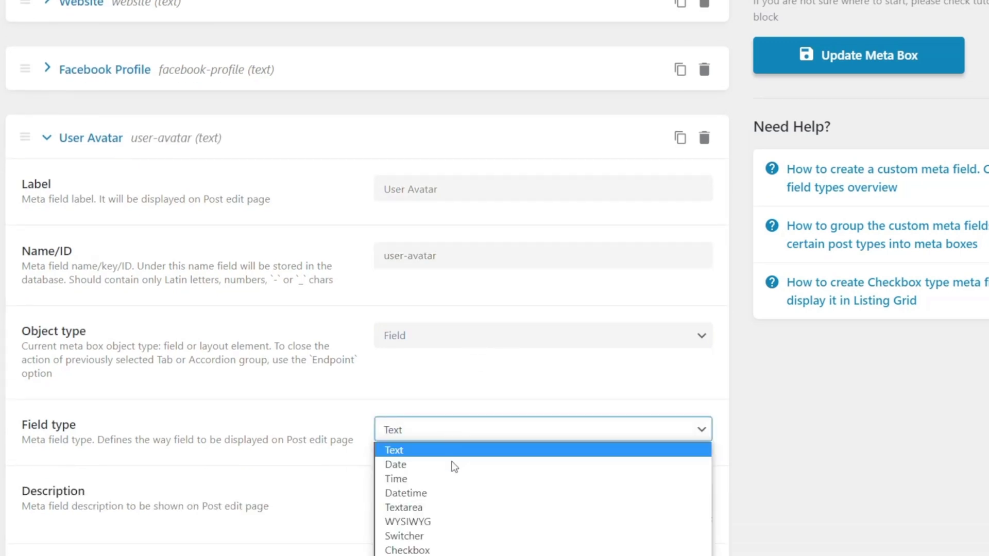
pyautogui.press('m')
pyautogui.press('Return')
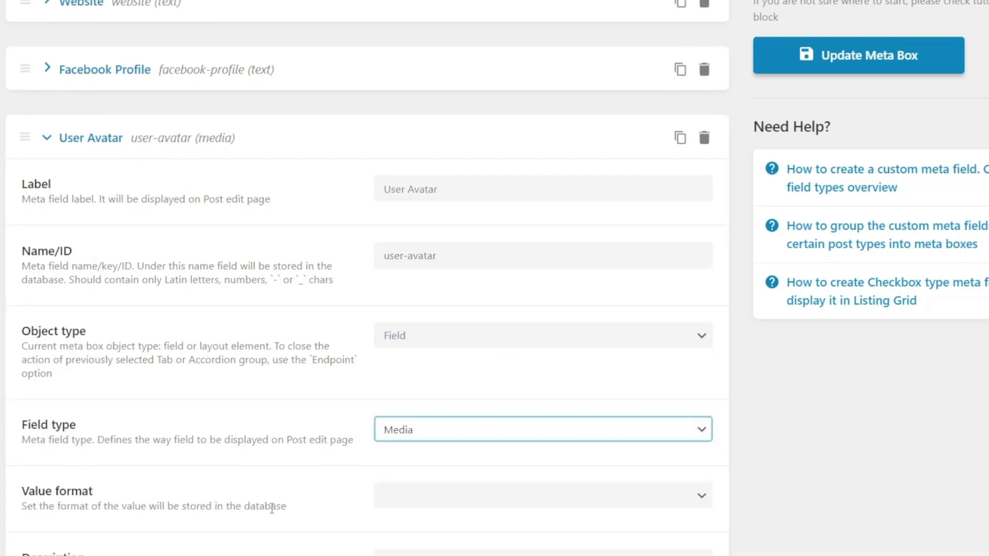
pyautogui.scroll(-5, 272, 508)
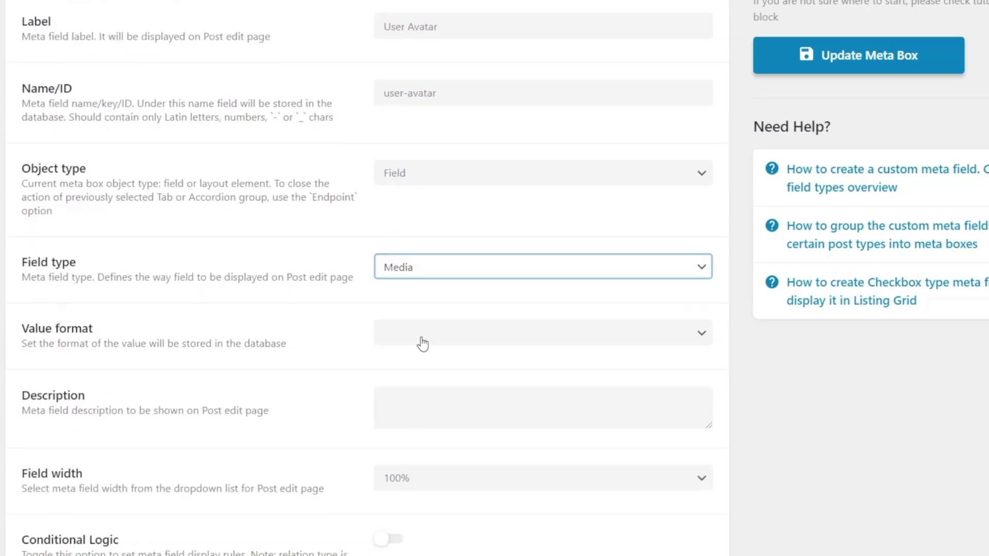
pyautogui.click(422, 344)
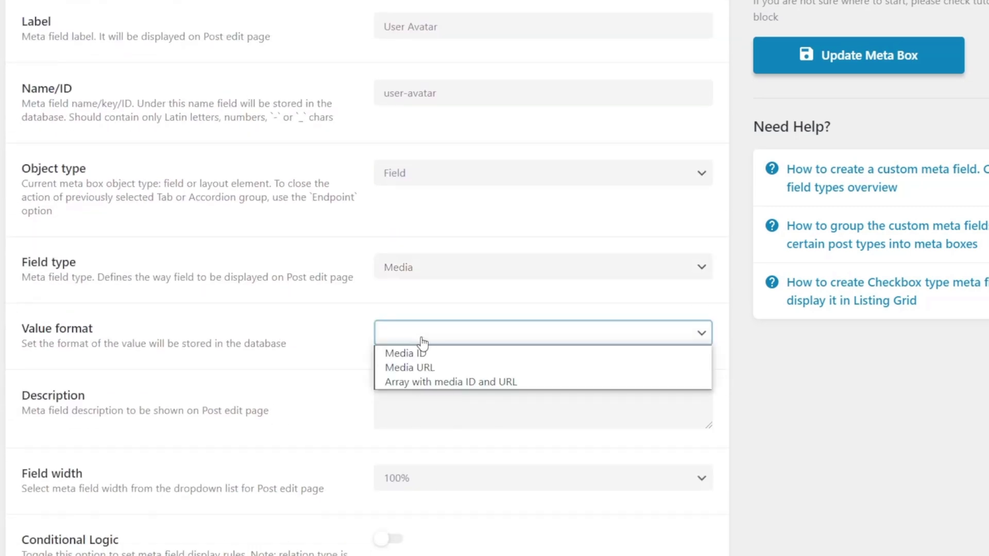
pyautogui.click(447, 368)
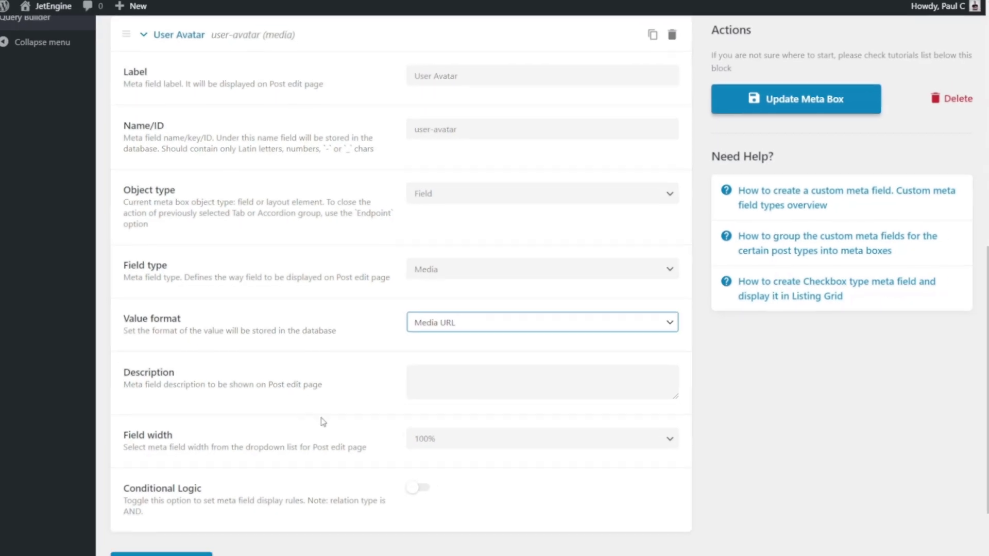
pyautogui.scroll(-2, 324, 422)
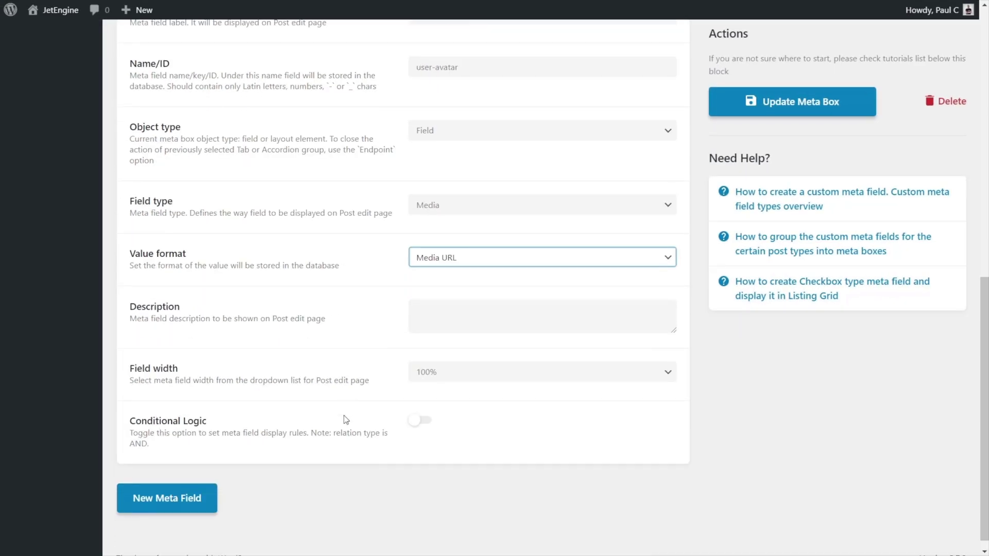
pyautogui.scroll(5, 341, 419)
pyautogui.click(829, 100)
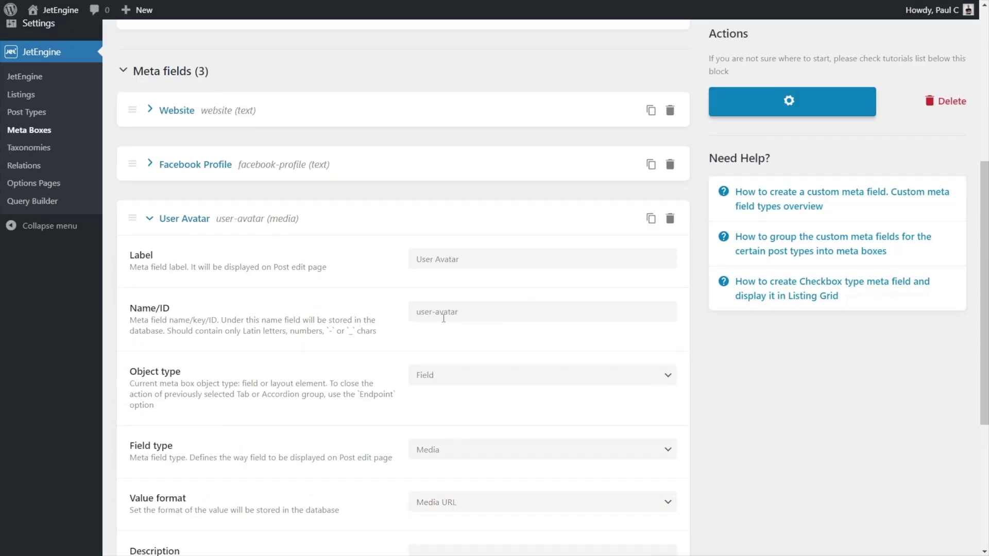
# Open the own user profile and go to its Additional User Info section
pyautogui.scroll(5, 57, 216)
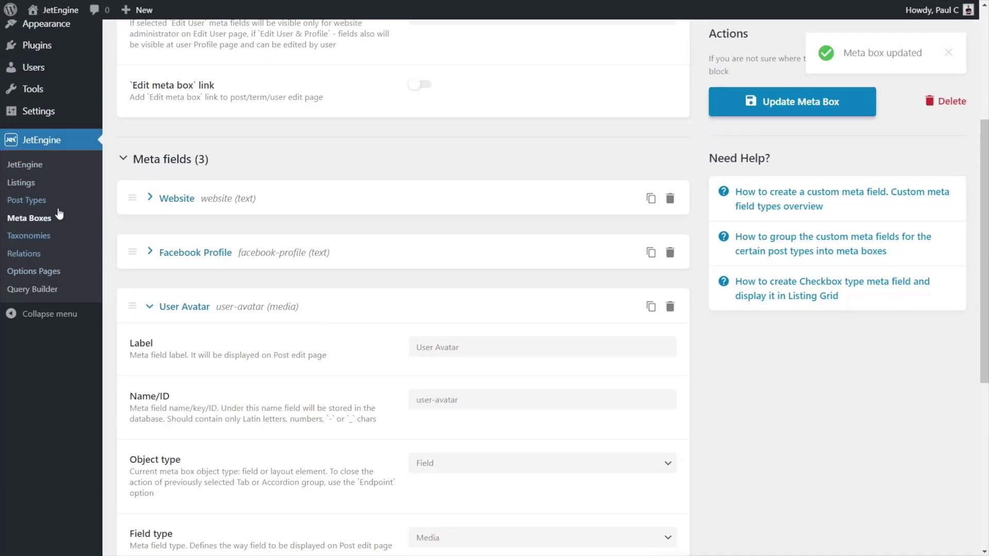
pyautogui.moveTo(40, 303)
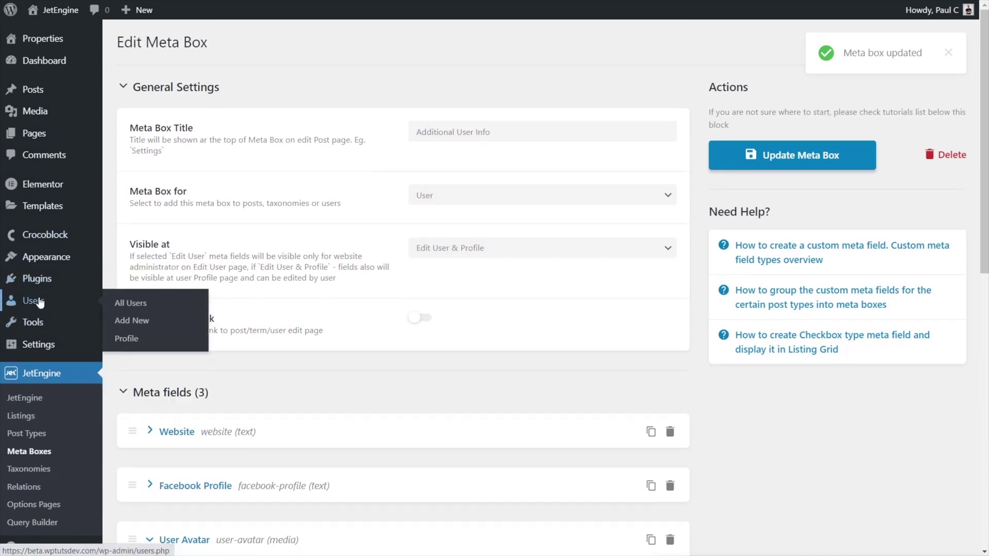
pyautogui.click(126, 338)
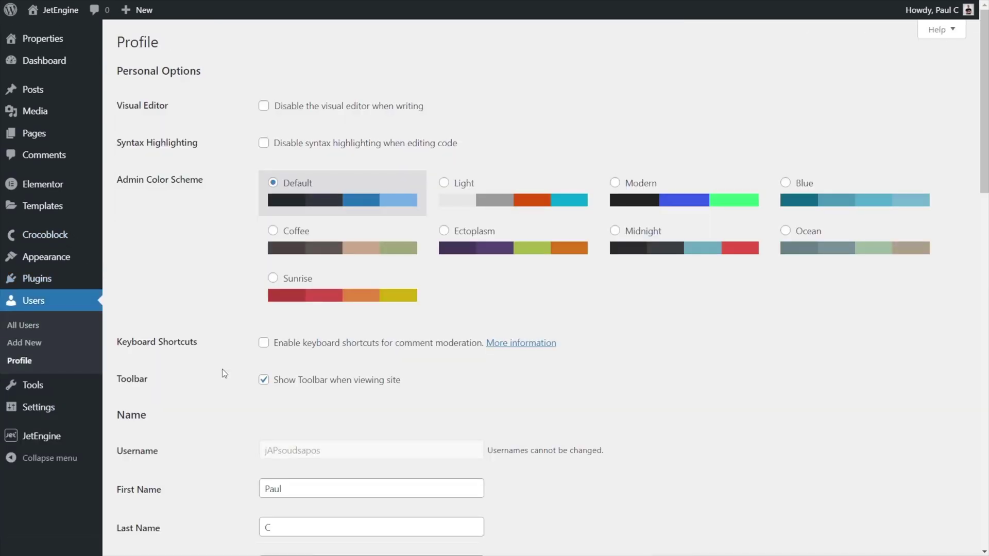
pyautogui.scroll(-15, 621, 387)
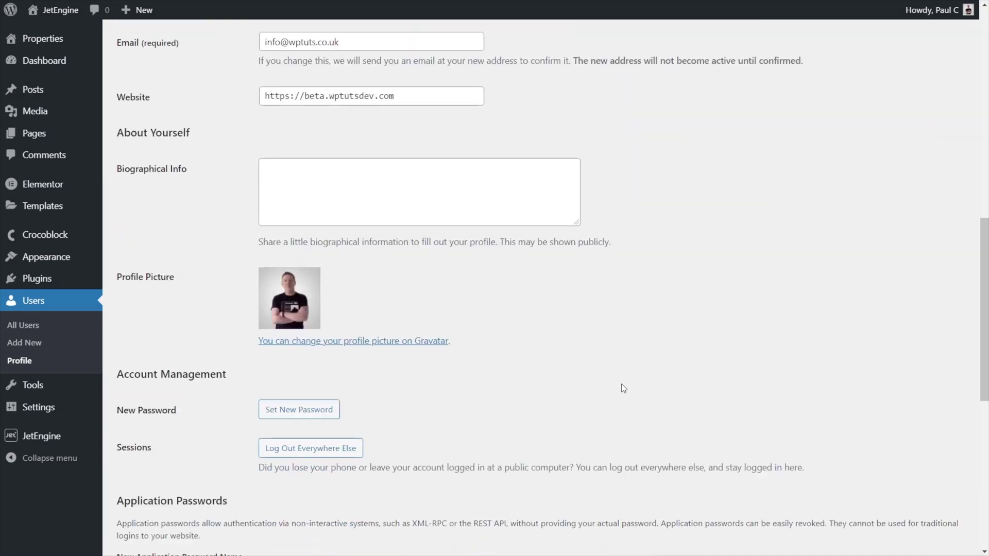
pyautogui.scroll(6, 557, 344)
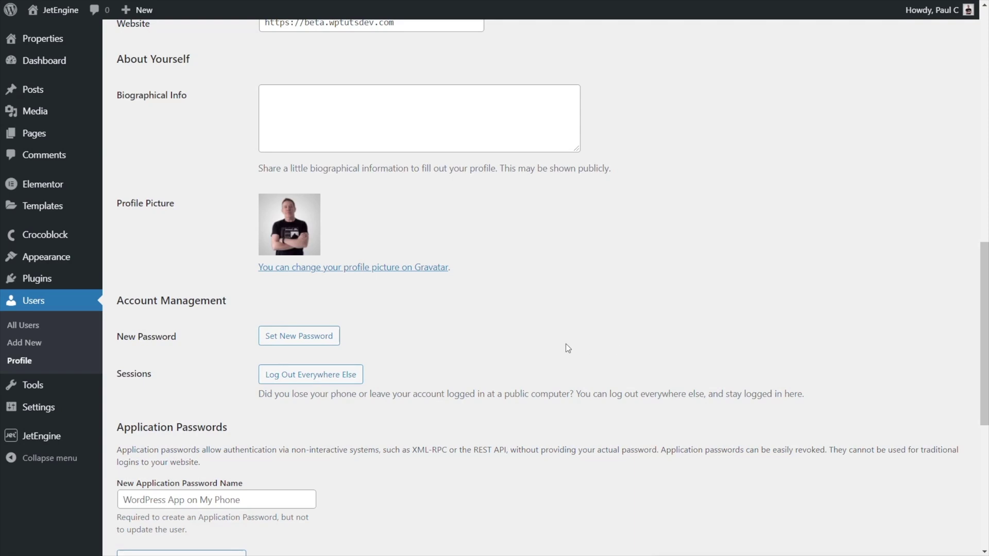
pyautogui.scroll(-5, 566, 344)
pyautogui.scroll(-2, 567, 348)
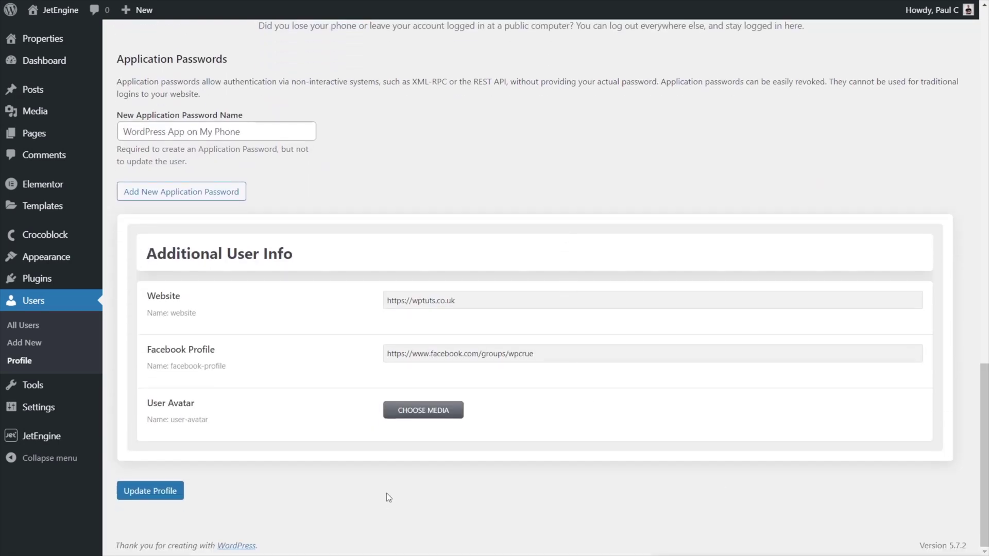
# Upload a portrait photo to the media library with the alt text Avatar and choose it as the User Avatar
pyautogui.click(417, 414)
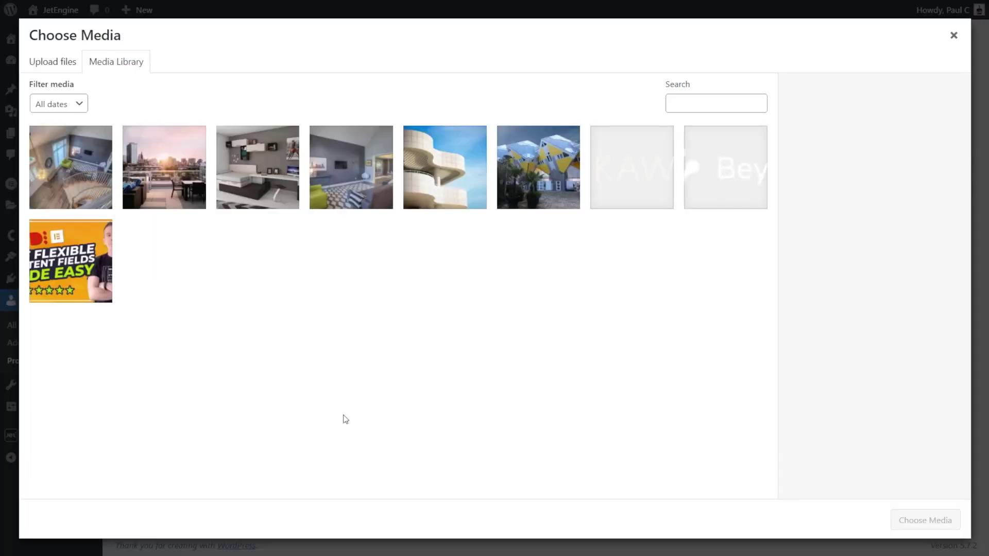
pyautogui.moveTo(10, 412); pyautogui.dragTo(233, 392)
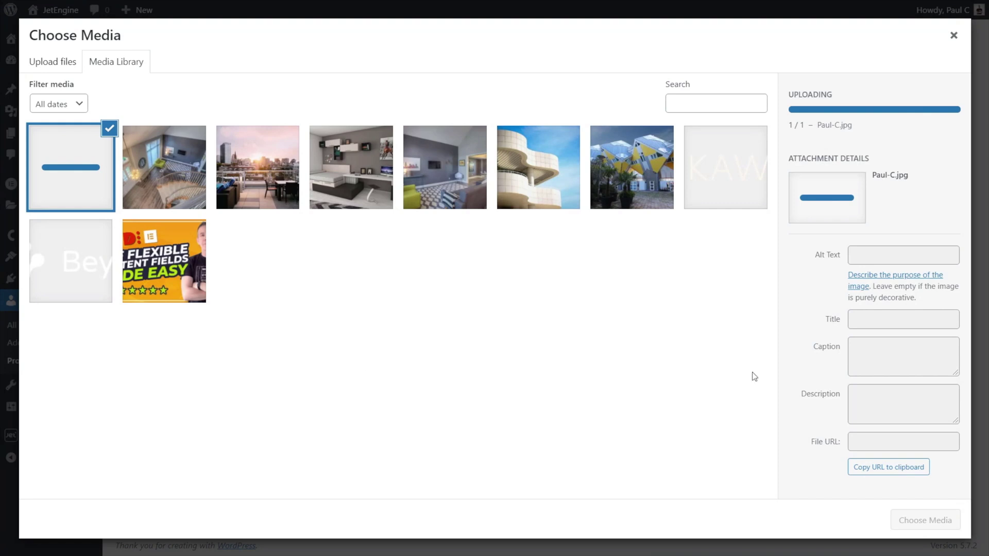
pyautogui.click(896, 212)
pyautogui.write('Avatar')
pyautogui.click(923, 520)
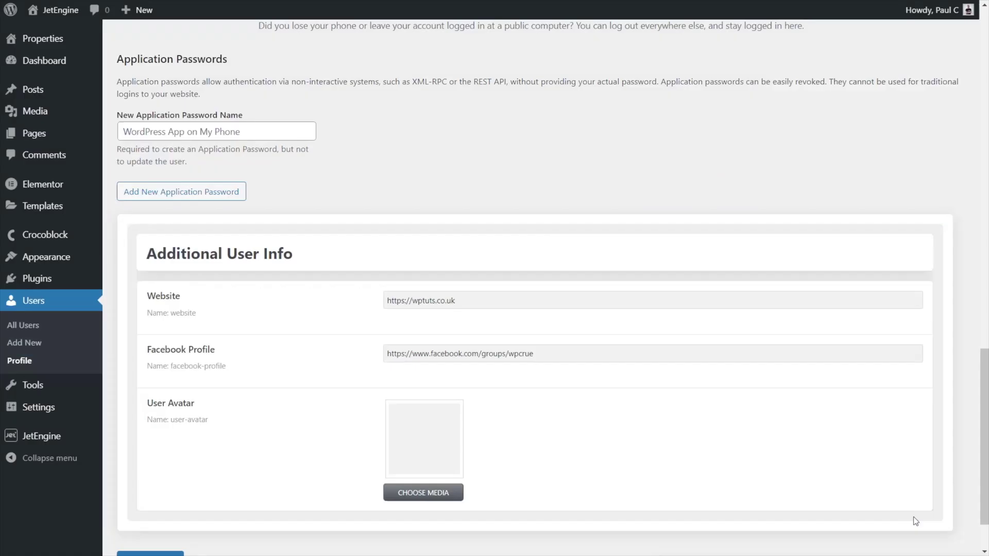
# Save the updated profile and go back to its Additional User Info section
pyautogui.scroll(-2, 581, 419)
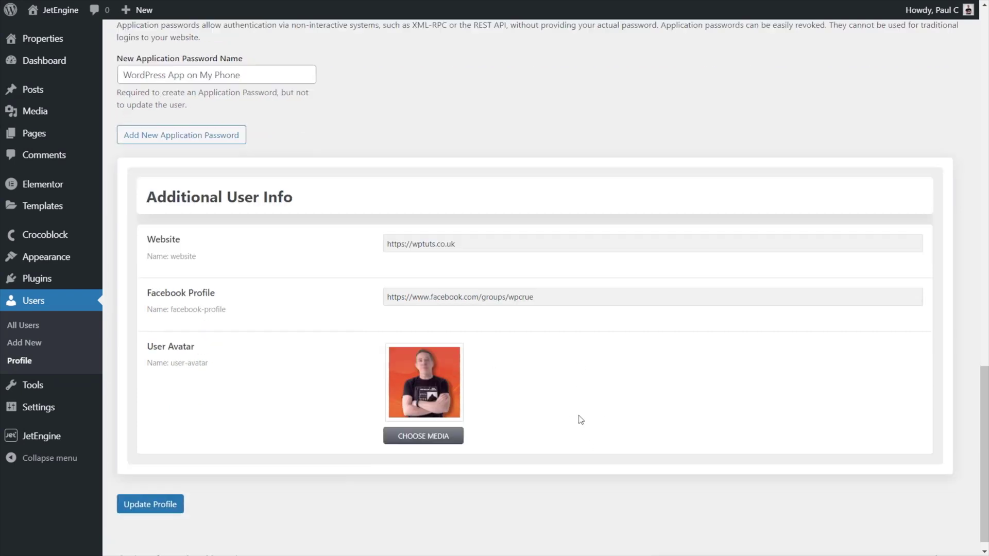
pyautogui.click(149, 497)
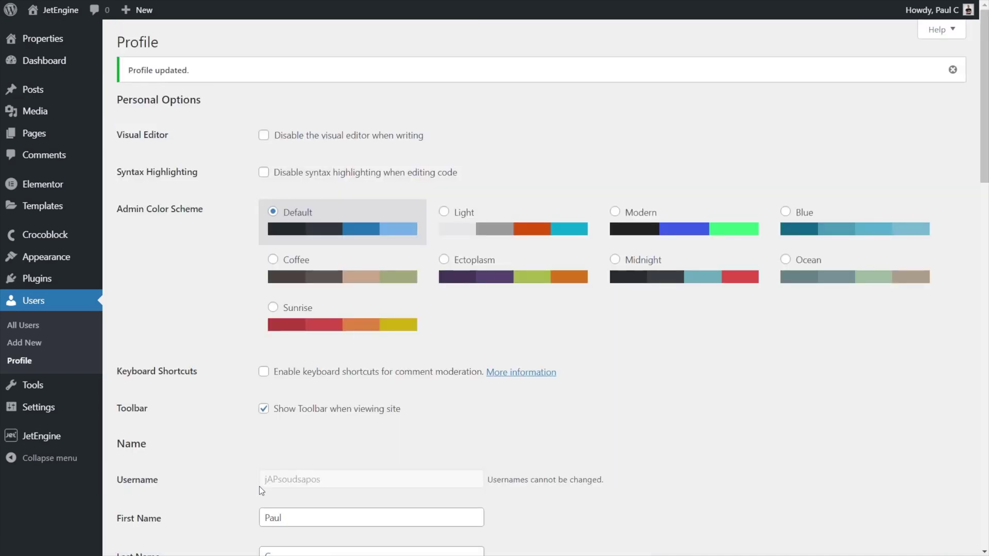
pyautogui.scroll(-15, 391, 444)
# Create a JetEngine listing item named User Listing with Users as the source and Elementor as the listing view
pyautogui.moveTo(29, 437)
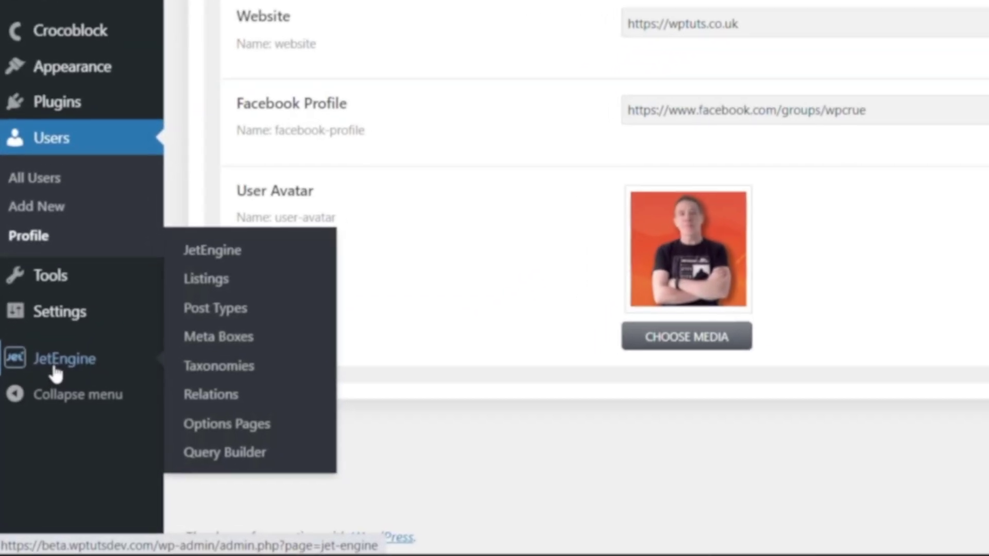
pyautogui.click(258, 268)
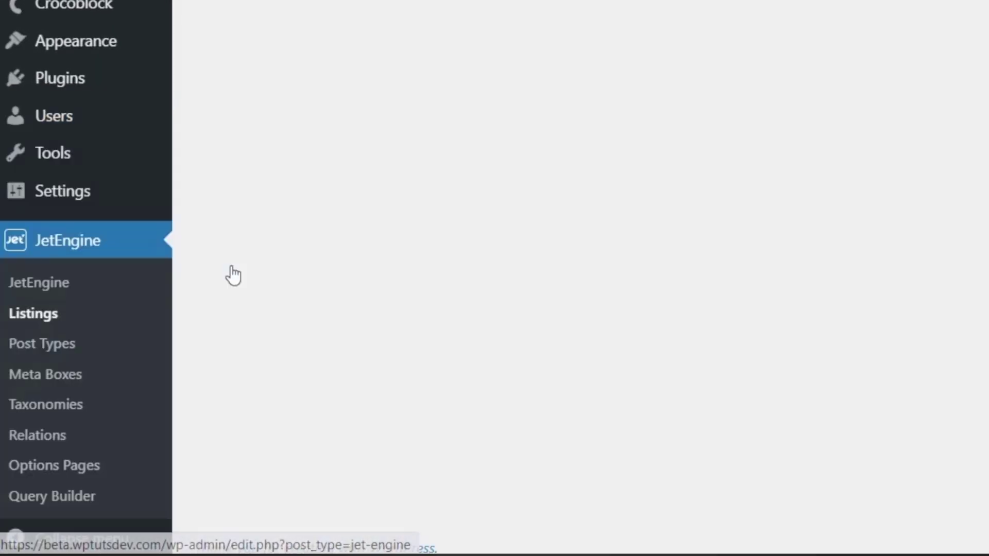
pyautogui.click(234, 36)
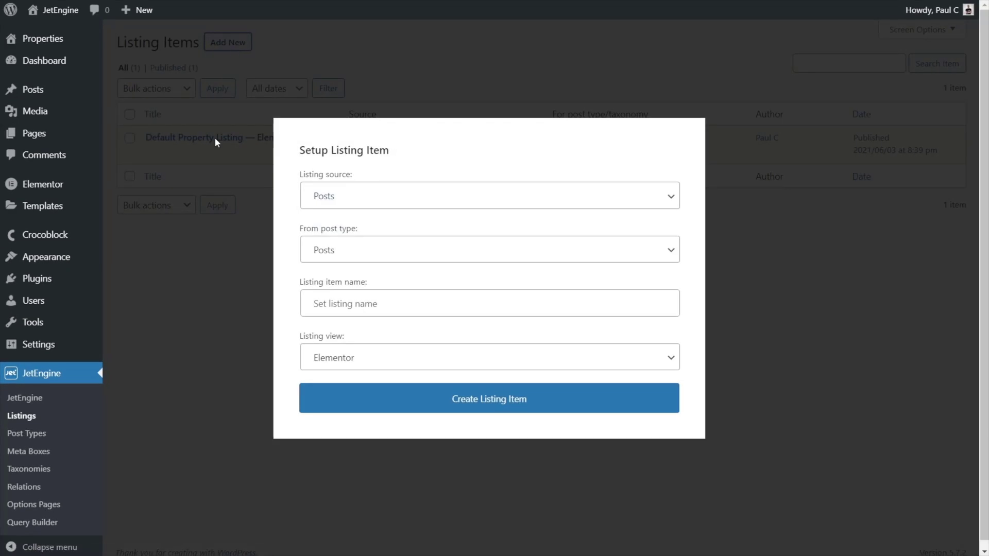
pyautogui.click(374, 197)
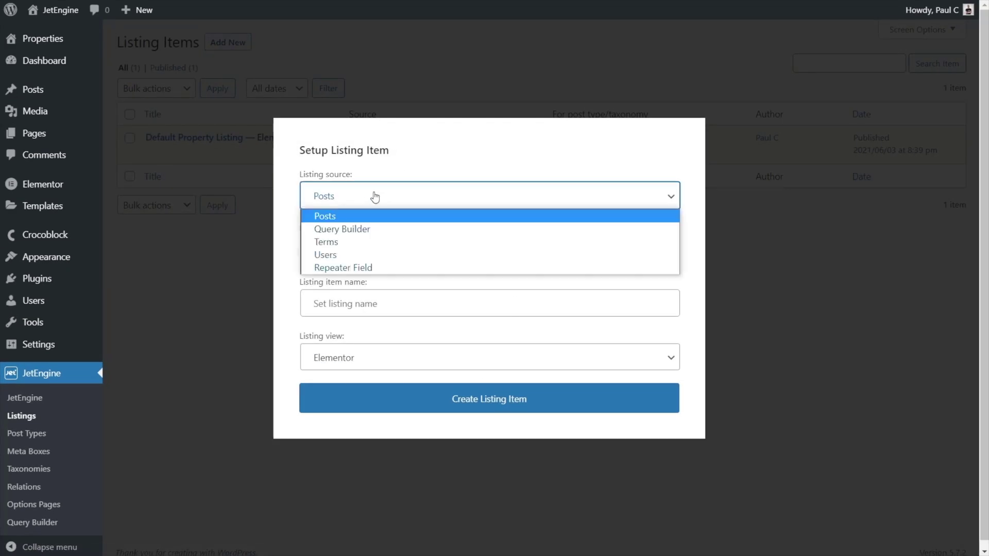
pyautogui.click(350, 256)
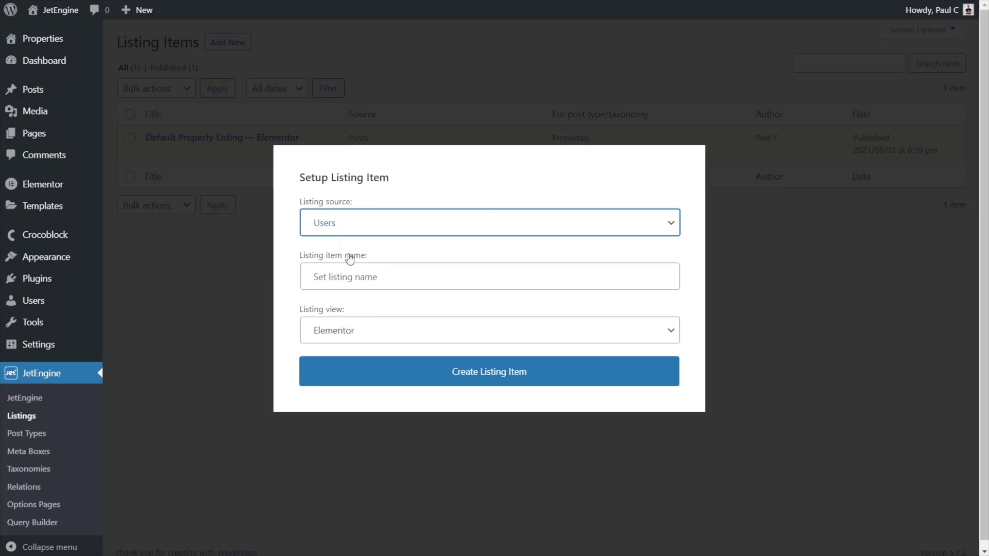
pyautogui.click(414, 281)
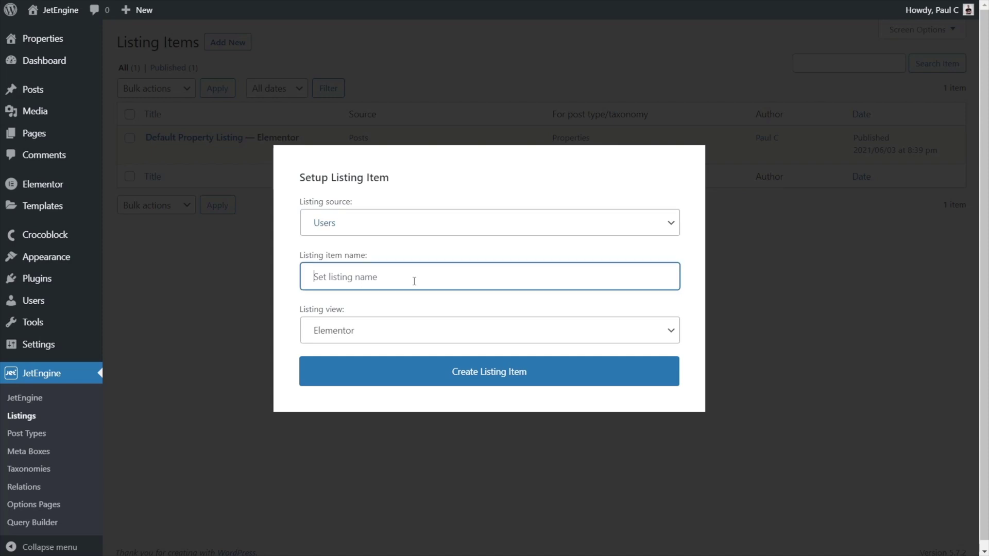
pyautogui.write('User Listing')
pyautogui.click(382, 337)
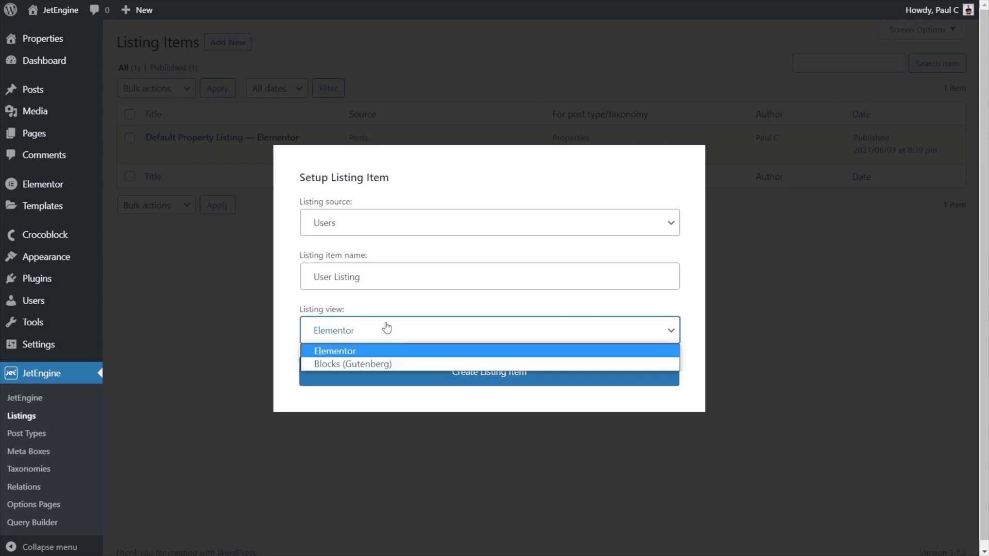
pyautogui.click(387, 325)
pyautogui.click(477, 372)
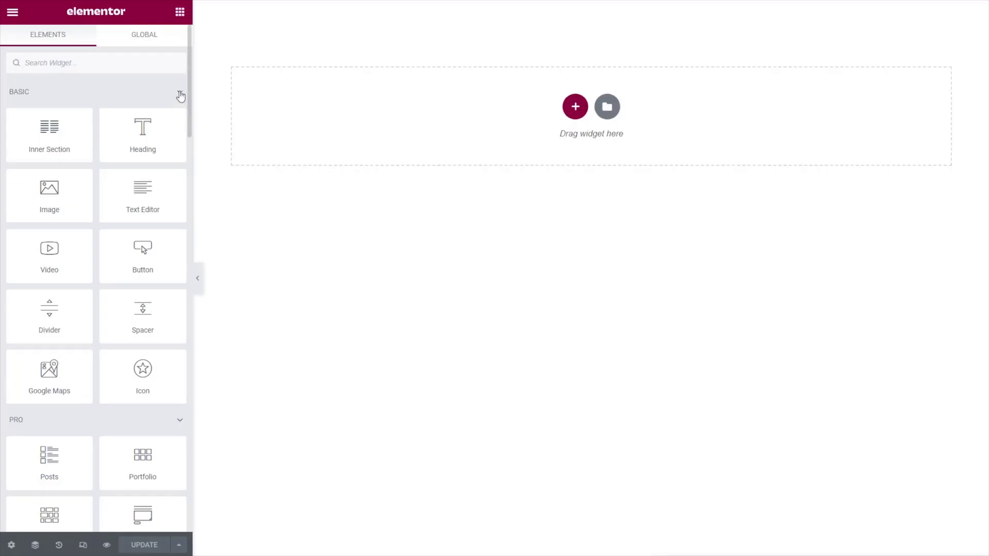
# Collapse the widget categories above Listing Elements and set the listing item's preview width to 400
pyautogui.click(179, 91)
pyautogui.click(177, 126)
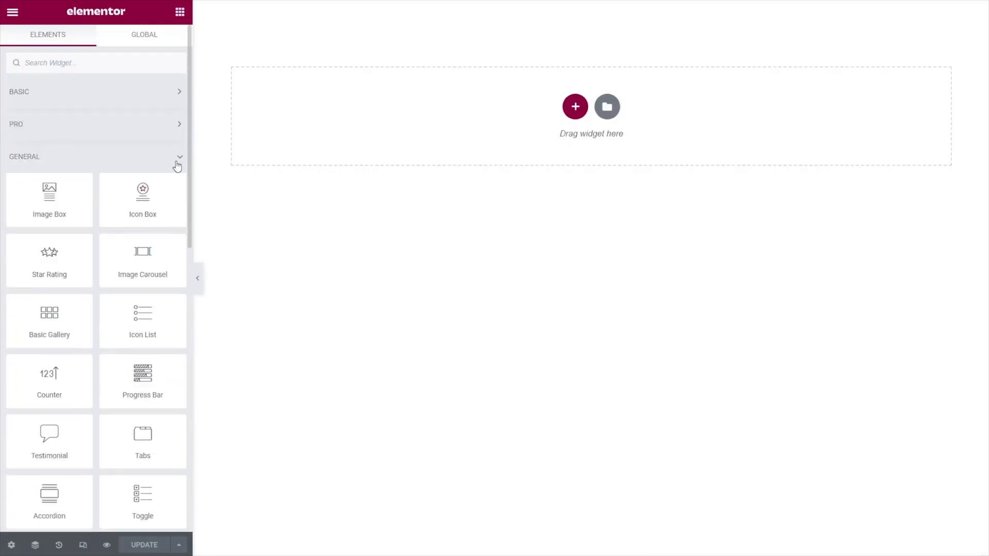
pyautogui.click(176, 160)
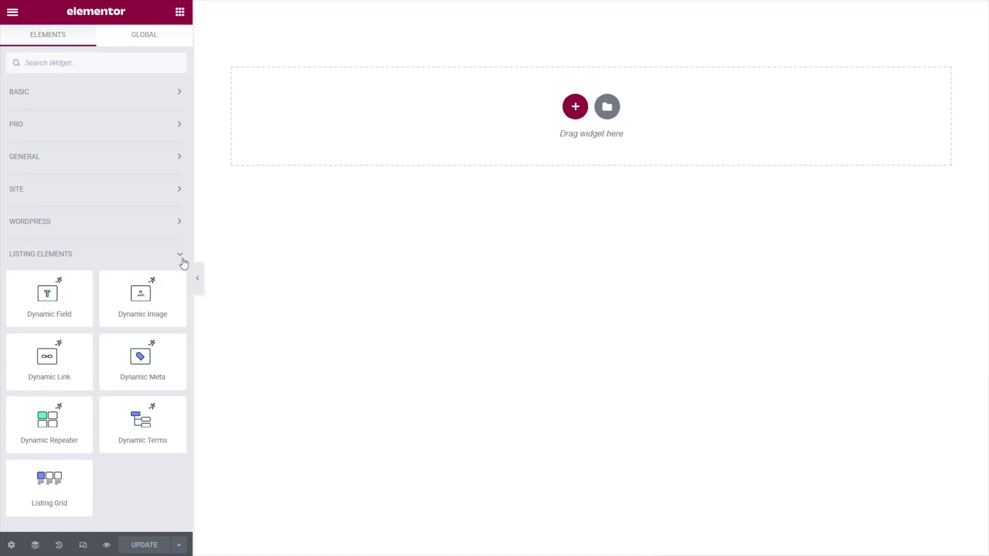
pyautogui.click(11, 547)
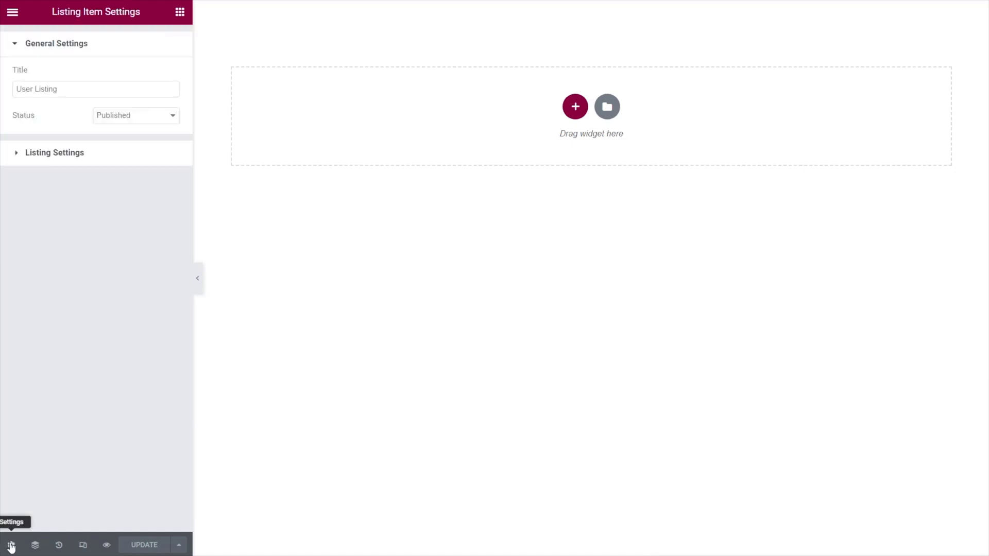
pyautogui.click(84, 160)
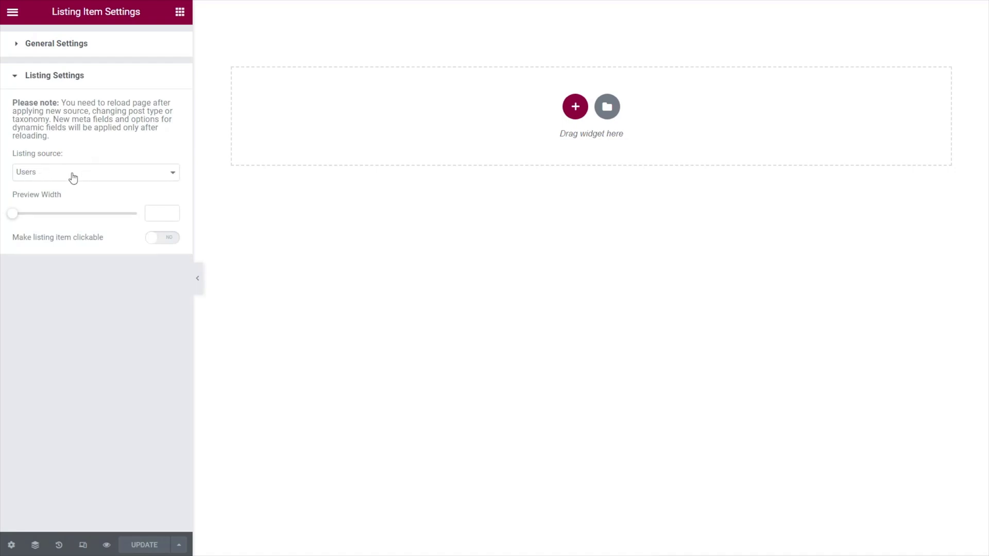
pyautogui.click(153, 211)
pyautogui.write('400')
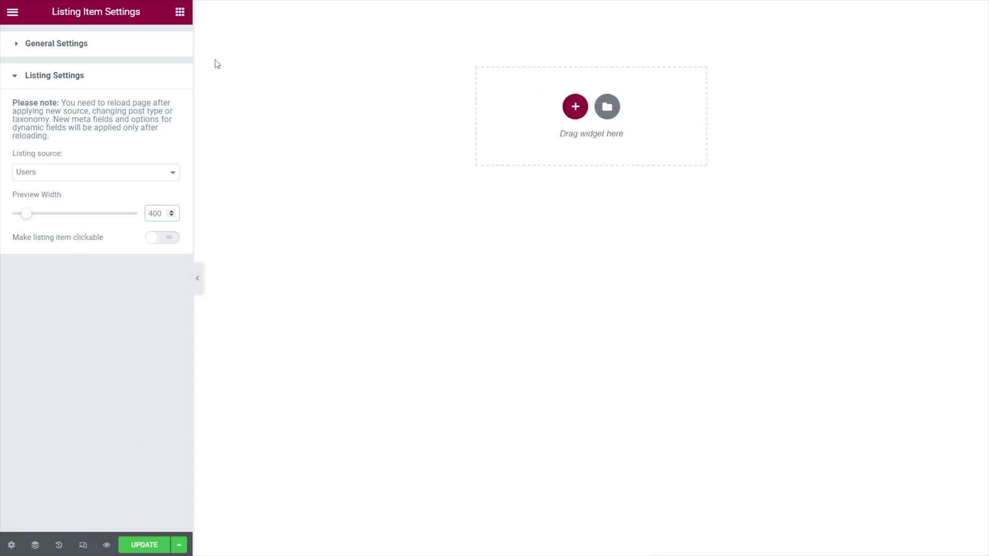
# Add a Dynamic Image widget to the empty canvas and set its section's top and bottom margins to 50 px
pyautogui.click(179, 12)
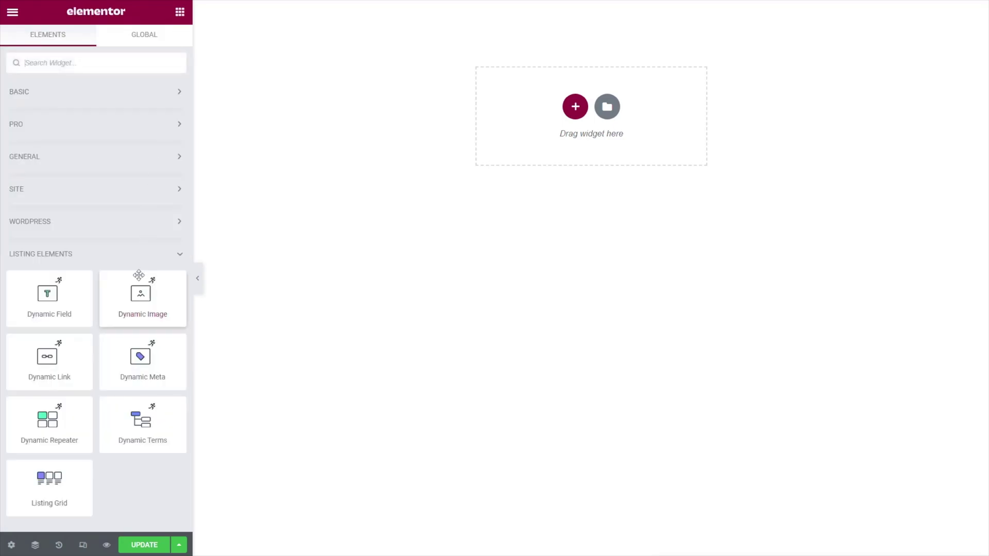
pyautogui.moveTo(126, 302); pyautogui.dragTo(551, 114)
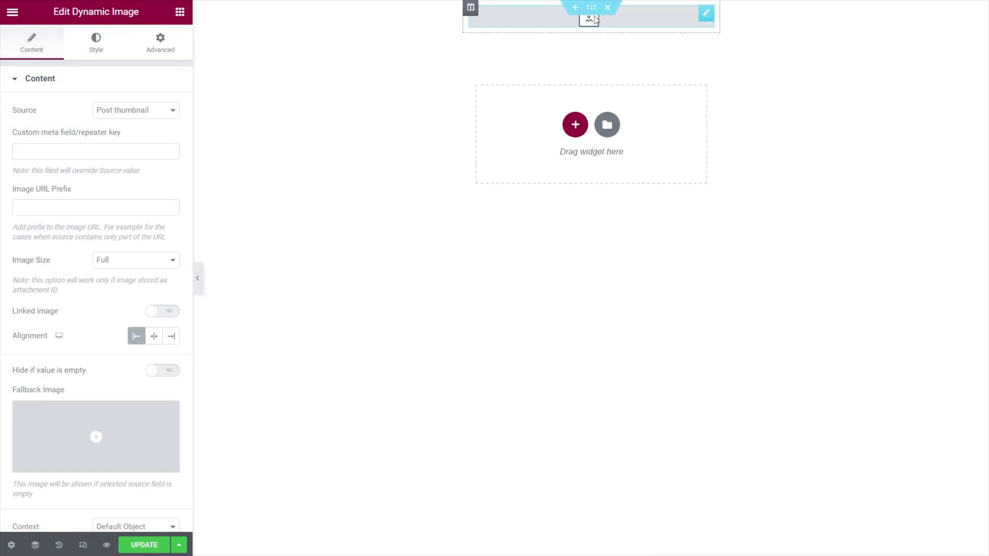
pyautogui.click(592, 9)
pyautogui.click(160, 43)
pyautogui.click(25, 126)
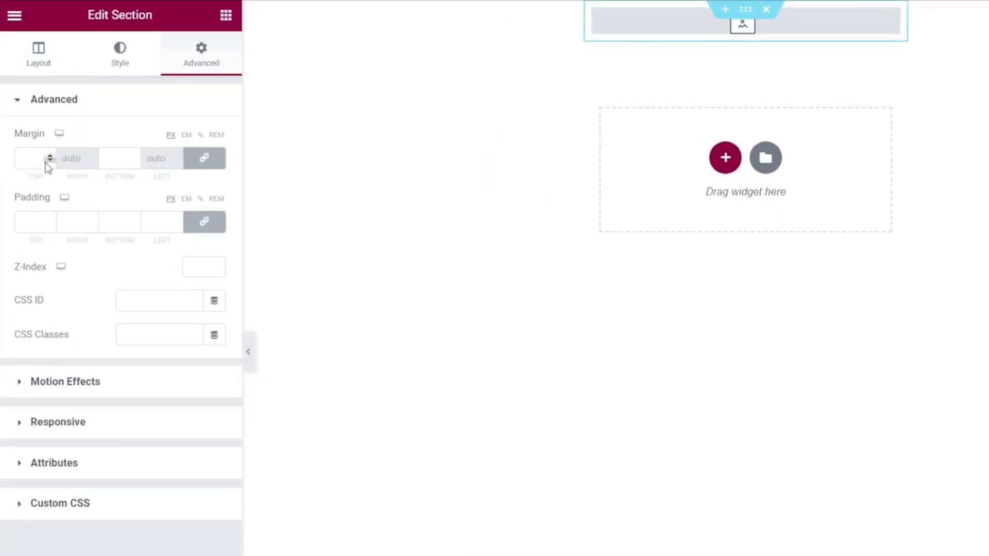
pyautogui.write('50')
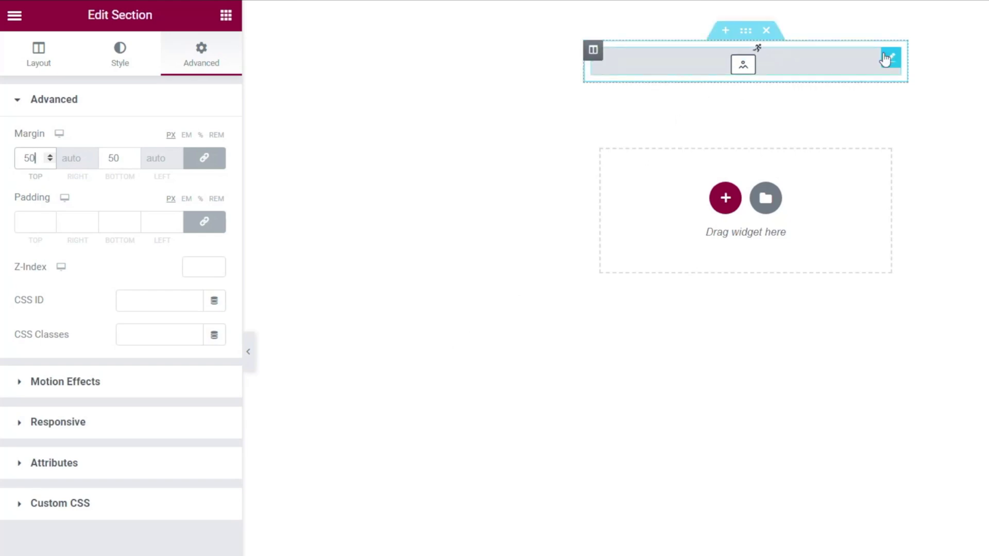
# Set the Dynamic Image's source to the User Avatar field from Additional User Info and its image size to Medium
pyautogui.click(889, 57)
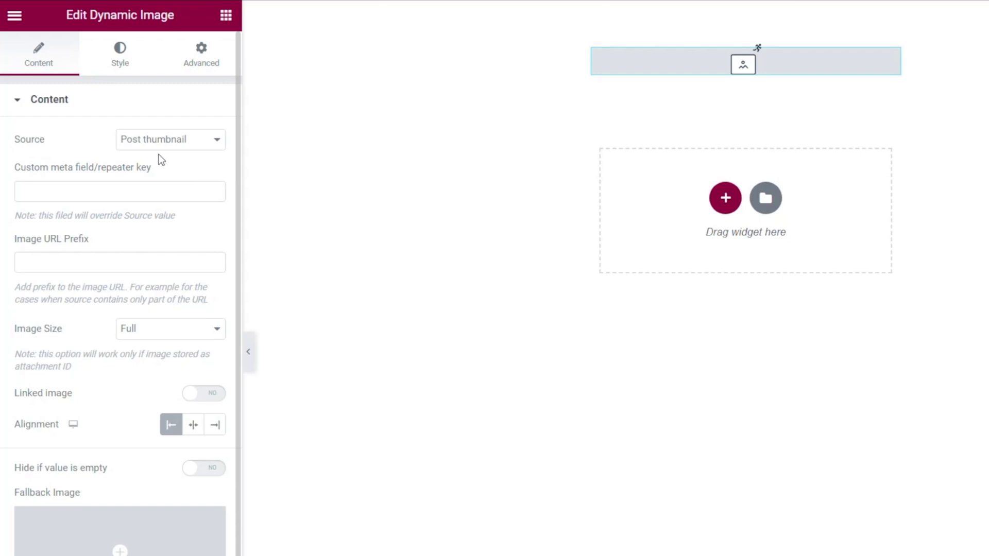
pyautogui.click(185, 144)
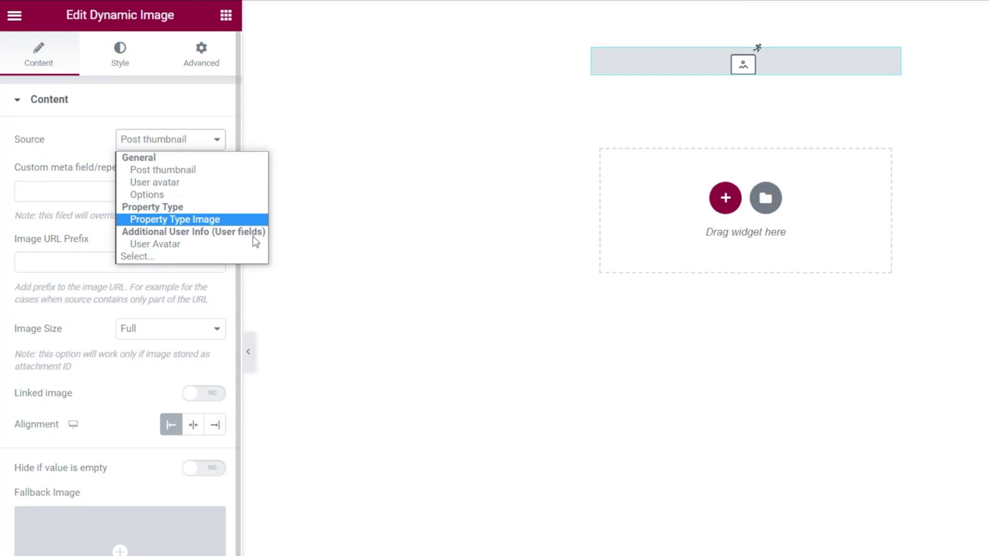
pyautogui.click(187, 247)
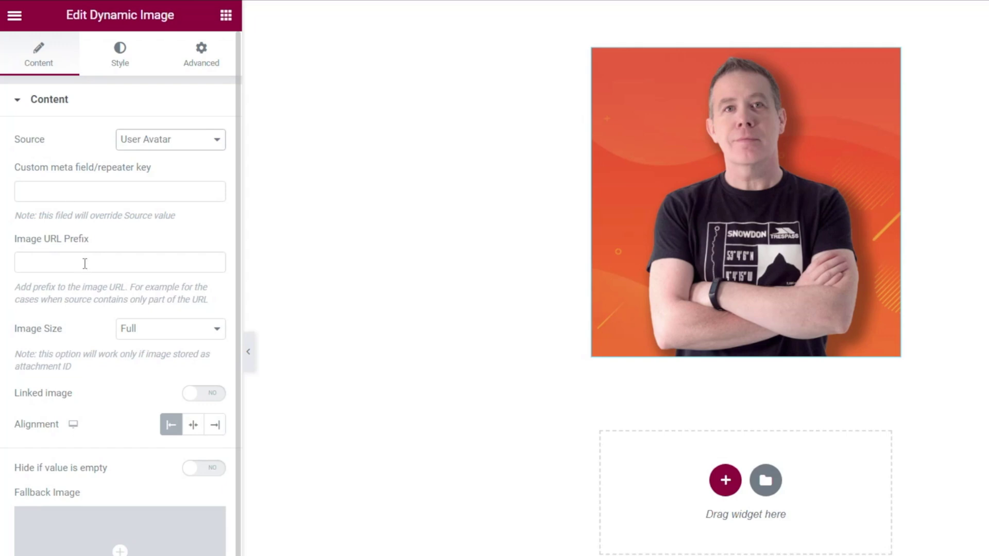
pyautogui.click(165, 332)
pyautogui.click(156, 373)
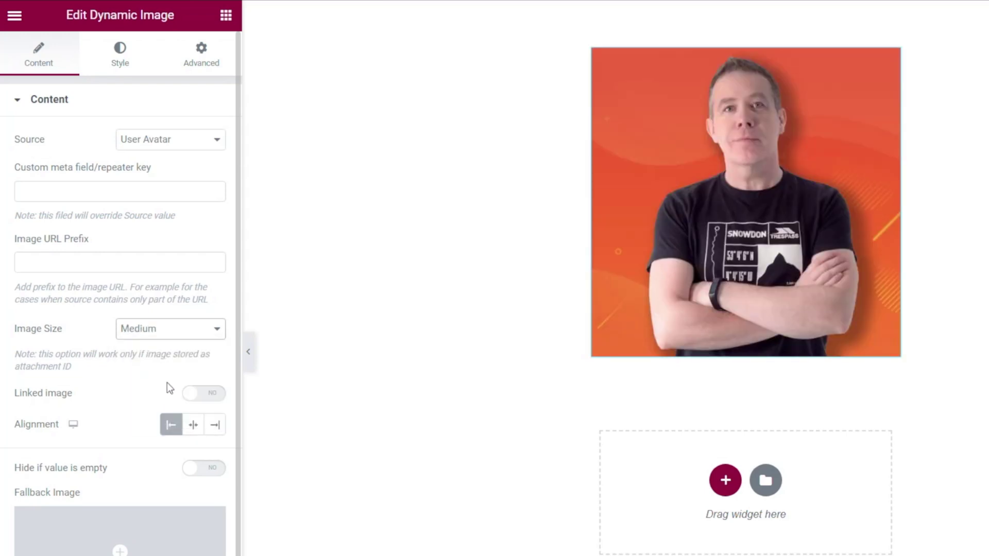
# Enable the Linked image option to review its available link sources, and disable it again
pyautogui.click(204, 394)
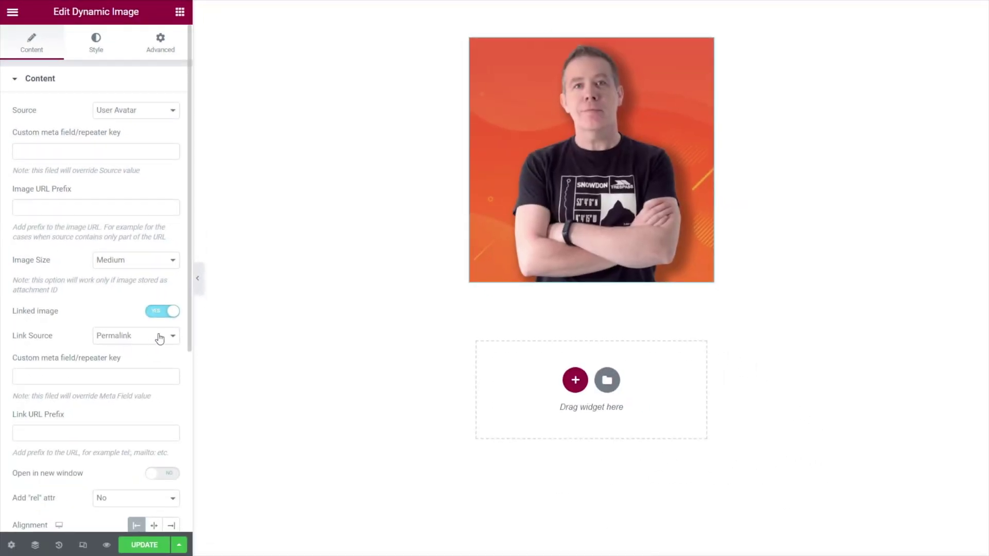
pyautogui.click(159, 337)
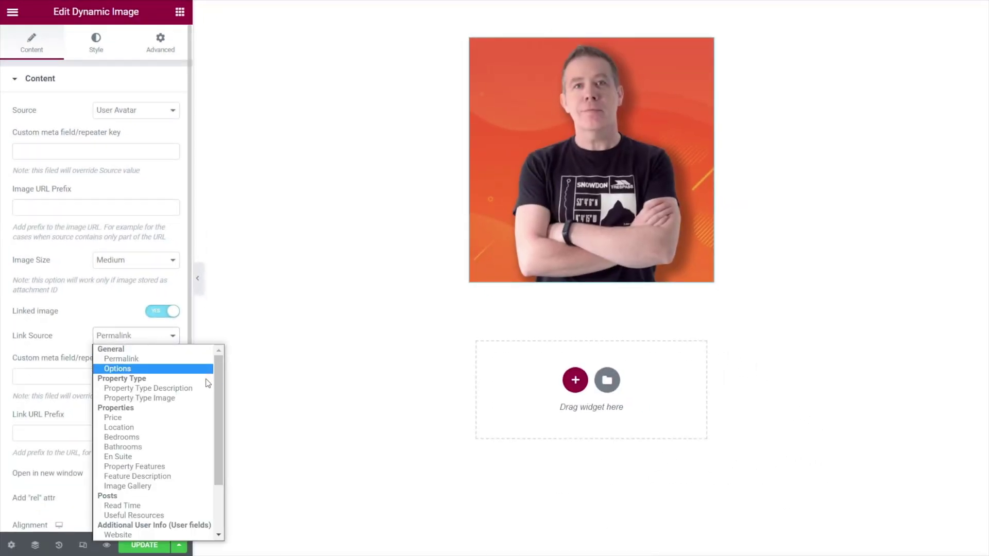
pyautogui.moveTo(218, 384); pyautogui.dragTo(224, 434)
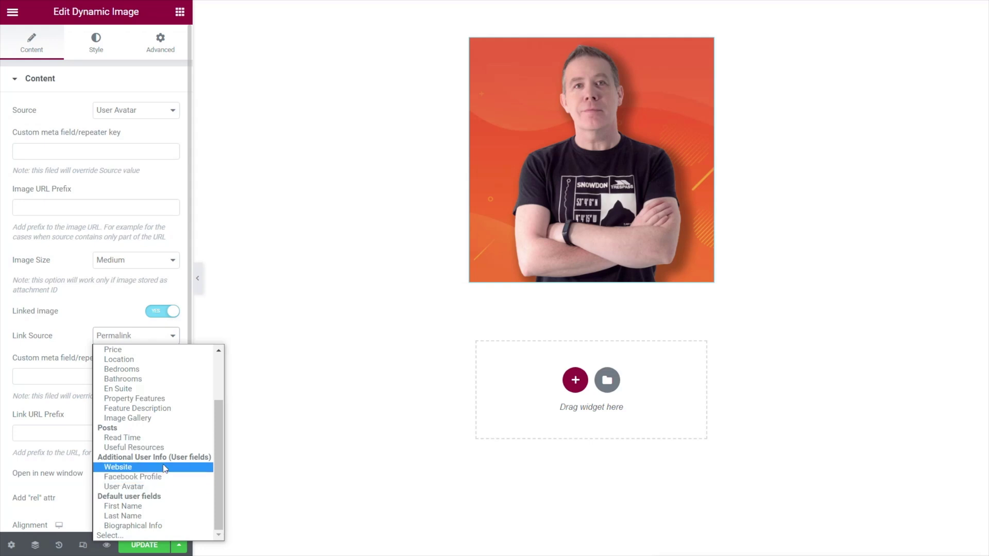
pyautogui.scroll(3, 165, 469)
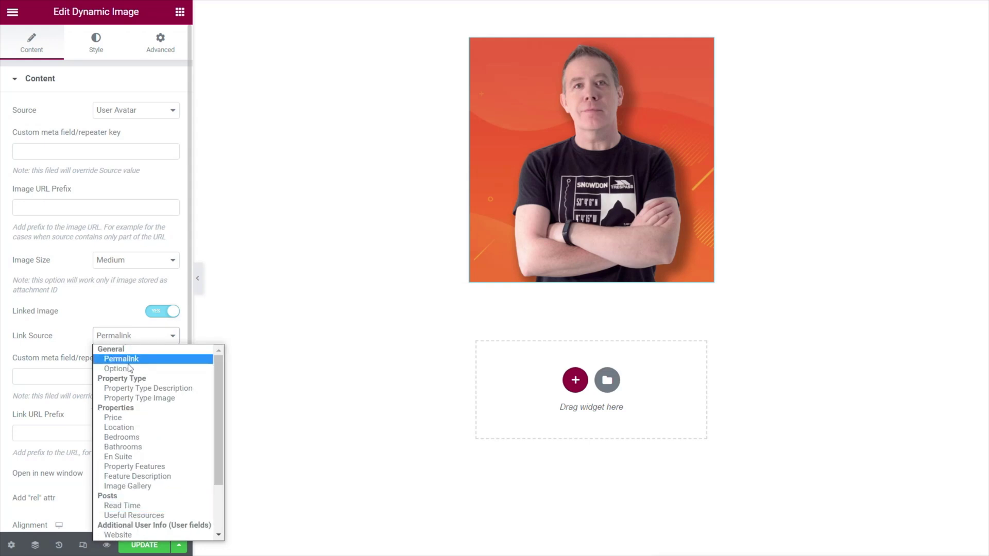
pyautogui.click(96, 310)
pyautogui.click(139, 316)
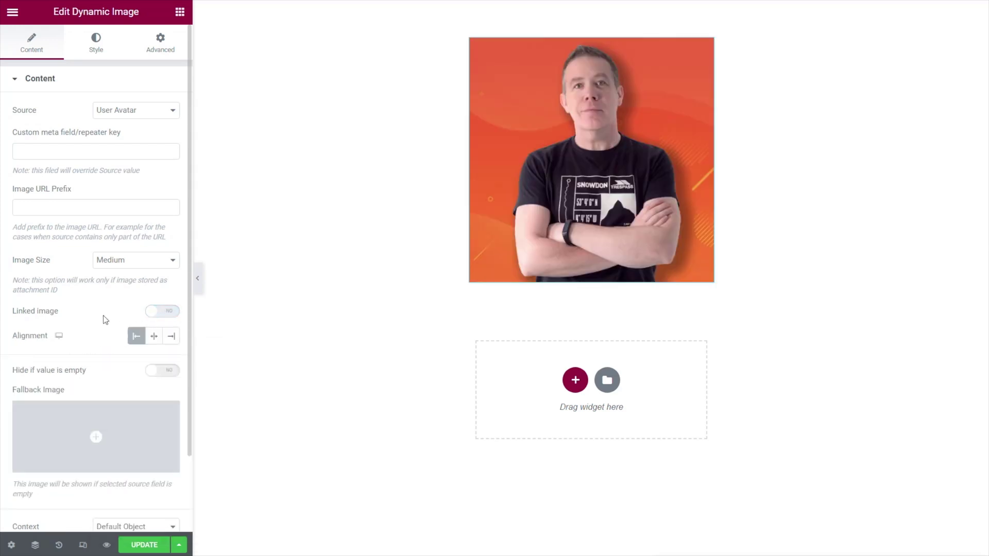
# Center the avatar image and review its fallback image and context options
pyautogui.click(154, 337)
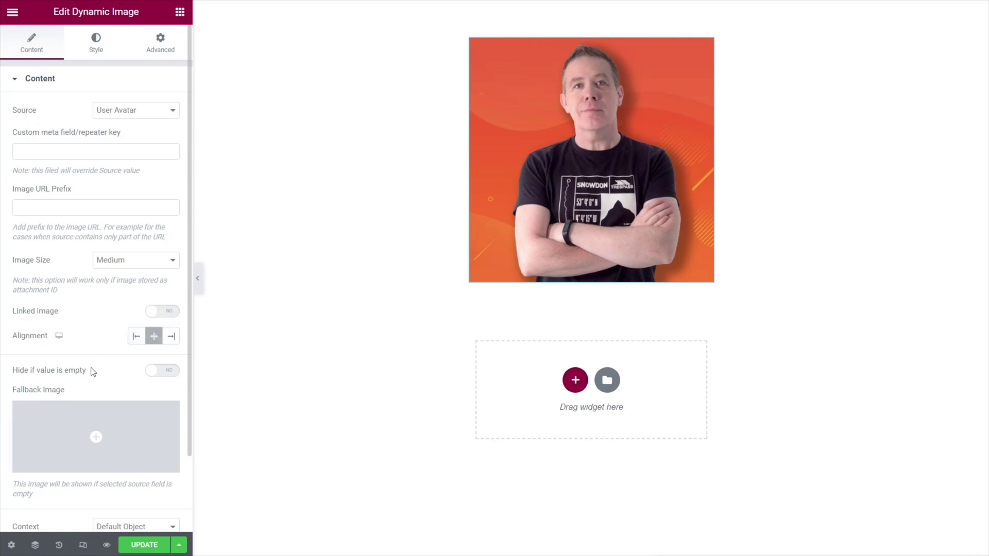
pyautogui.scroll(-3, 89, 361)
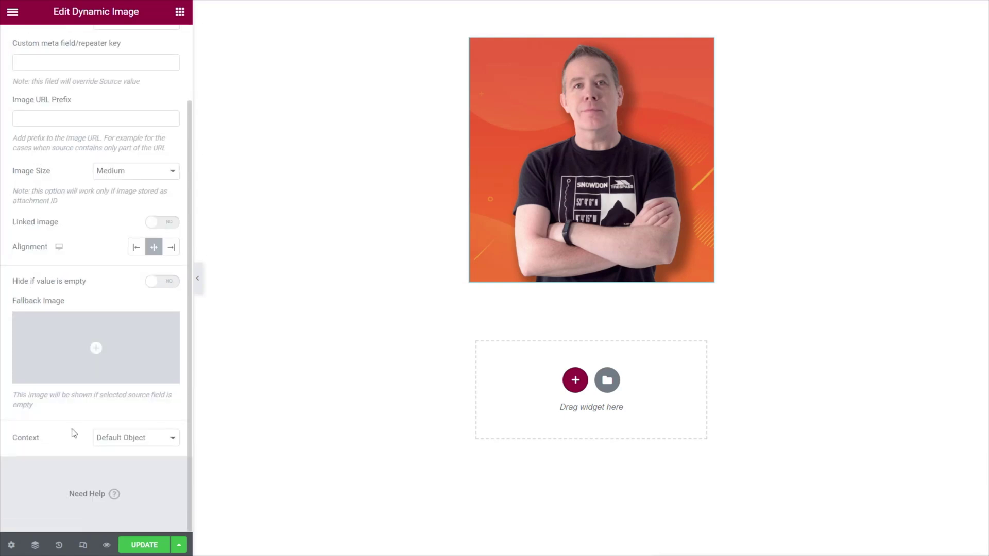
pyautogui.moveTo(79, 378)
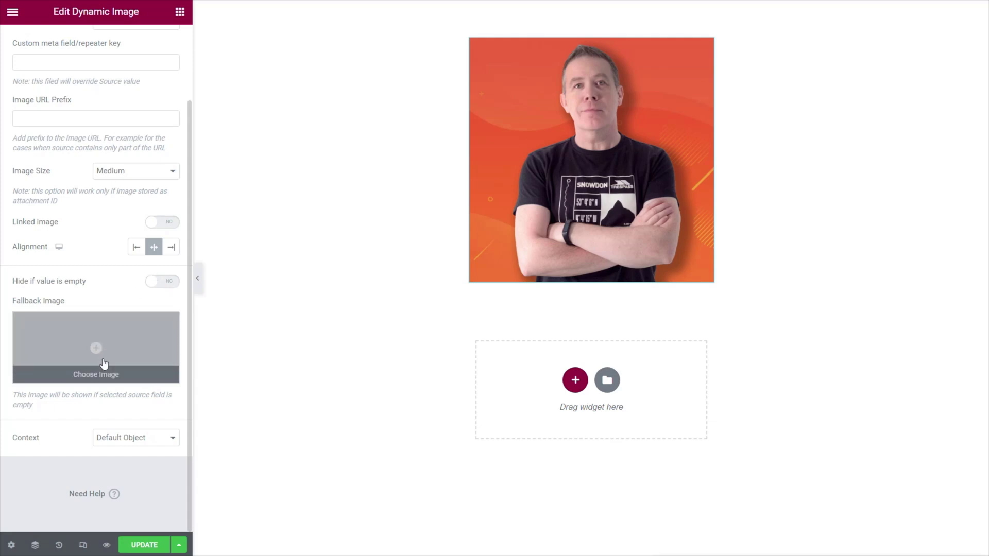
# Add a Dynamic Field widget below the avatar image and set its object field to the user's Display Name
pyautogui.click(179, 12)
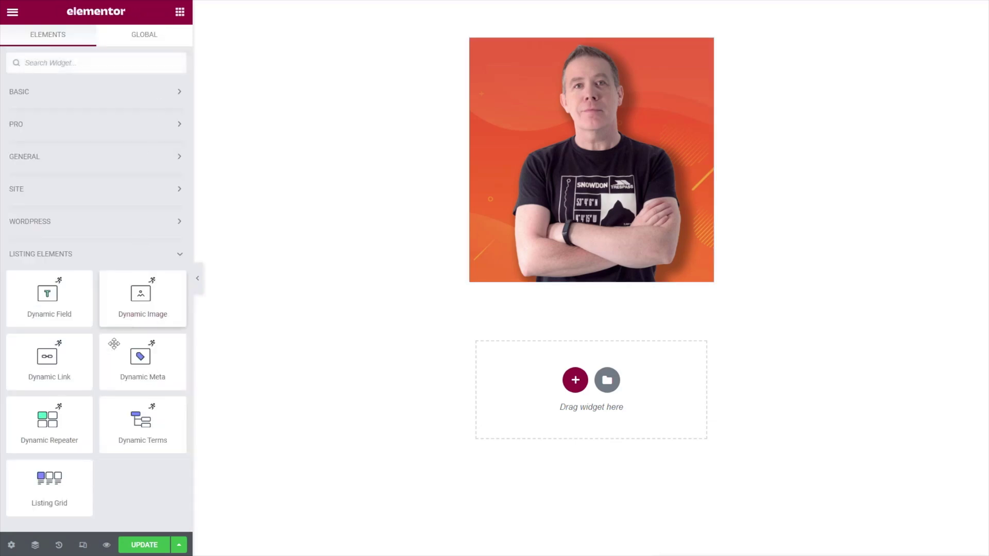
pyautogui.moveTo(55, 309); pyautogui.dragTo(607, 291)
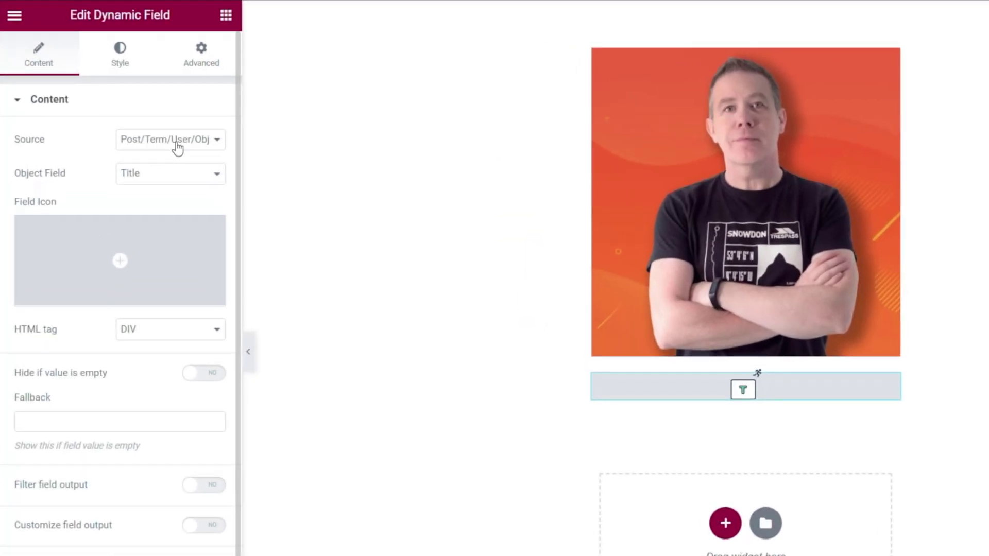
pyautogui.click(161, 178)
pyautogui.moveTo(218, 218); pyautogui.dragTo(220, 279)
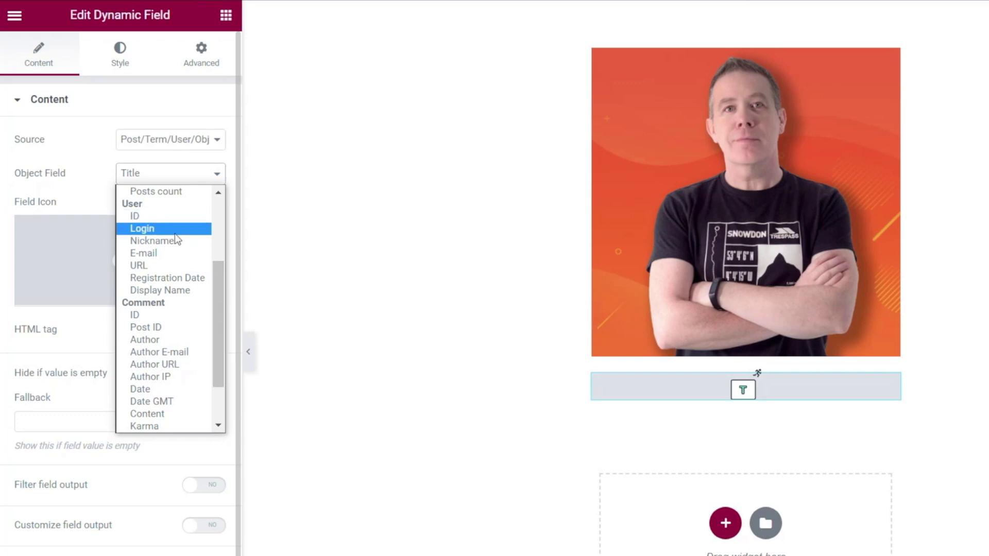
pyautogui.click(170, 291)
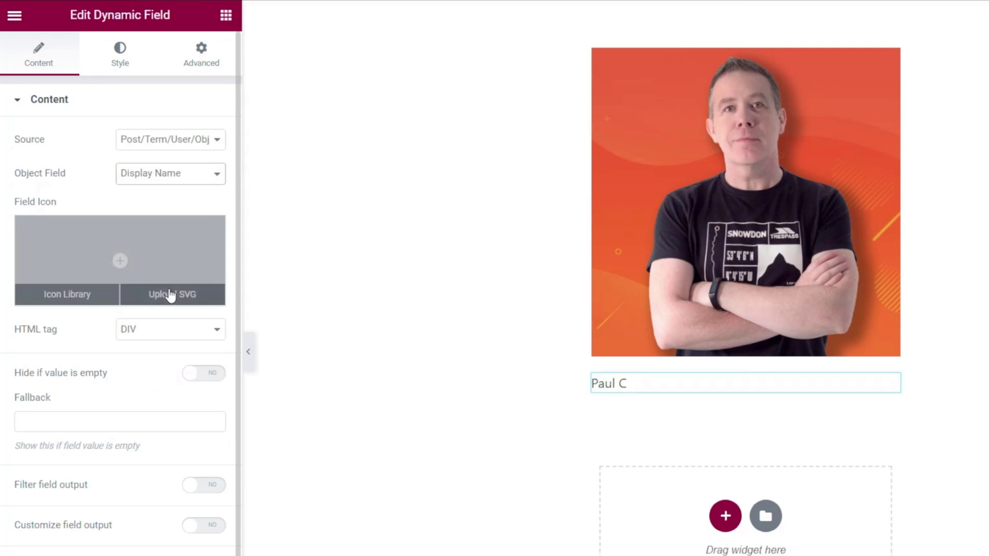
# Search the icon library for user and assign the outlined User icon to the display name field
pyautogui.click(121, 260)
pyautogui.click(657, 106)
pyautogui.write('user')
pyautogui.click(466, 206)
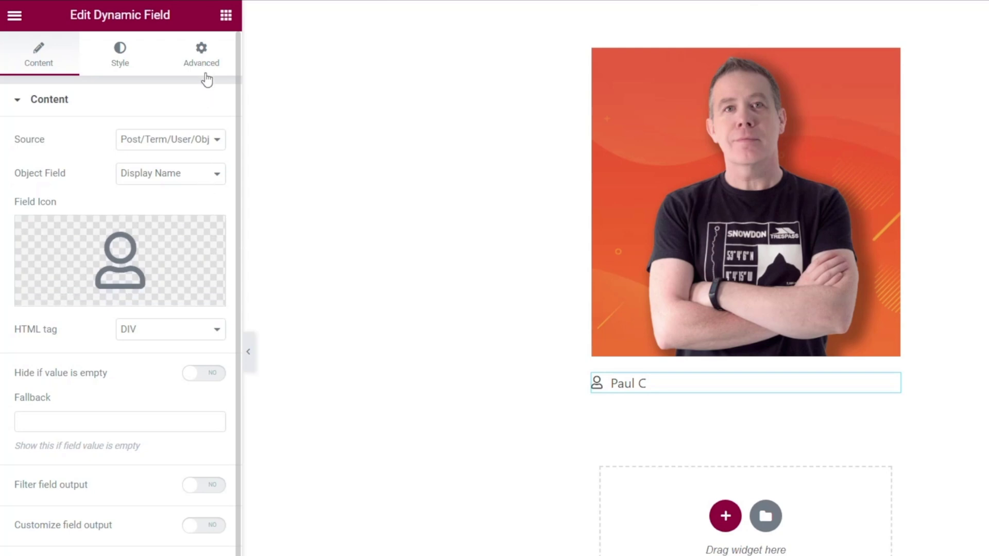
# Duplicate the display name field and set the copy's object field to the user's Registration Date
pyautogui.rightClick(894, 392)
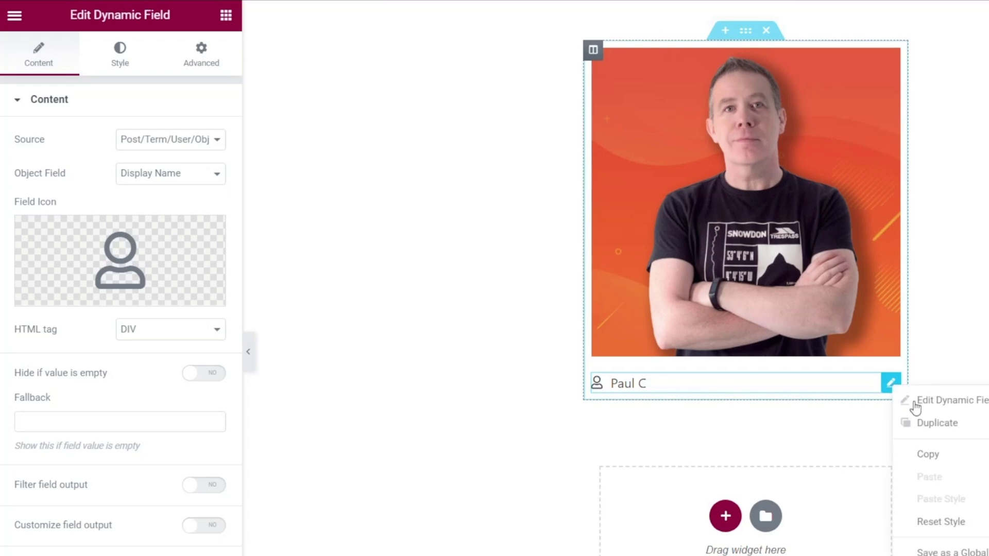
pyautogui.click(952, 434)
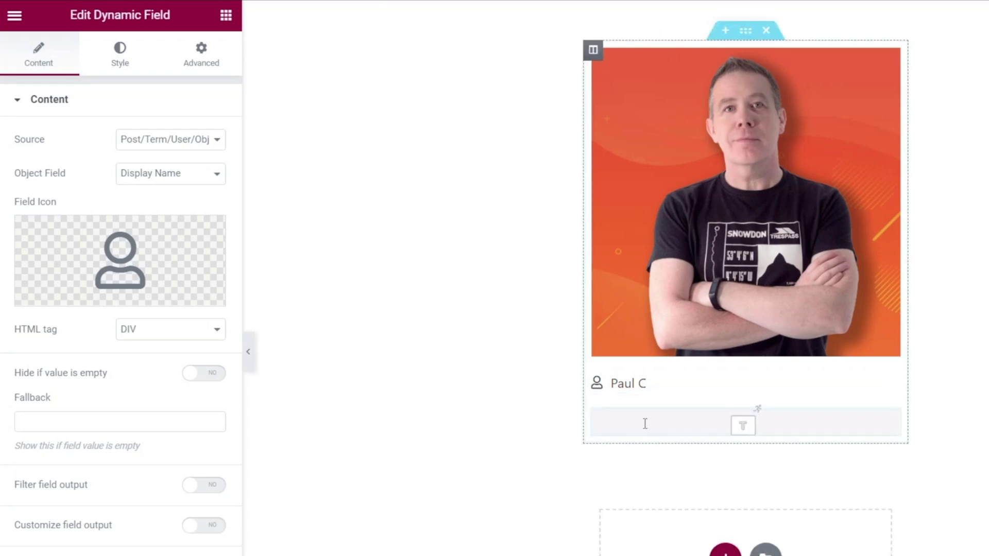
pyautogui.click(891, 420)
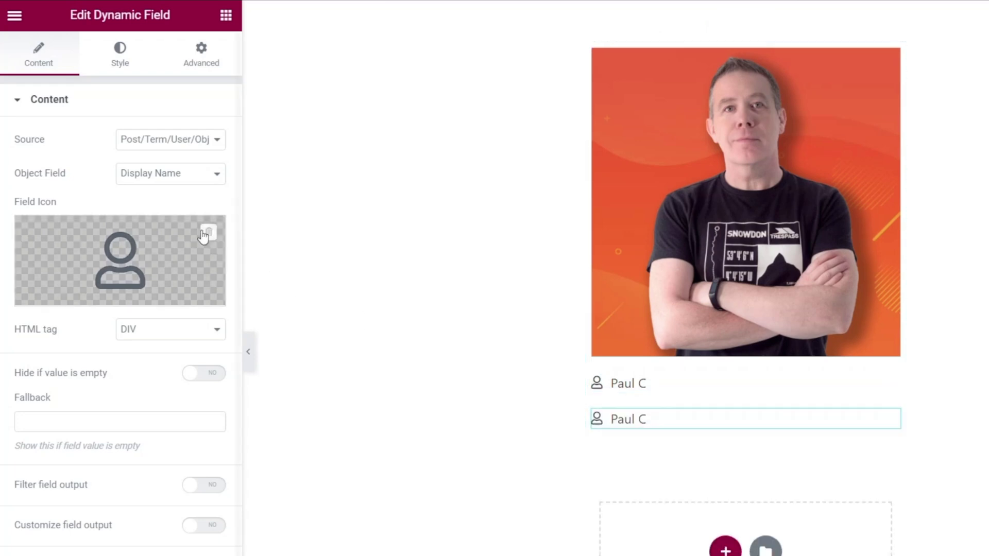
pyautogui.click(157, 176)
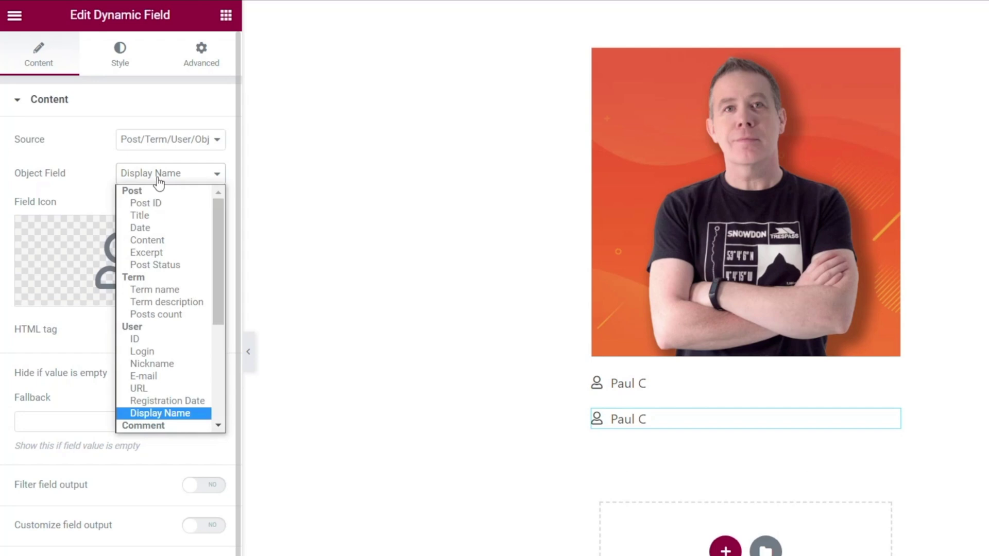
pyautogui.click(173, 403)
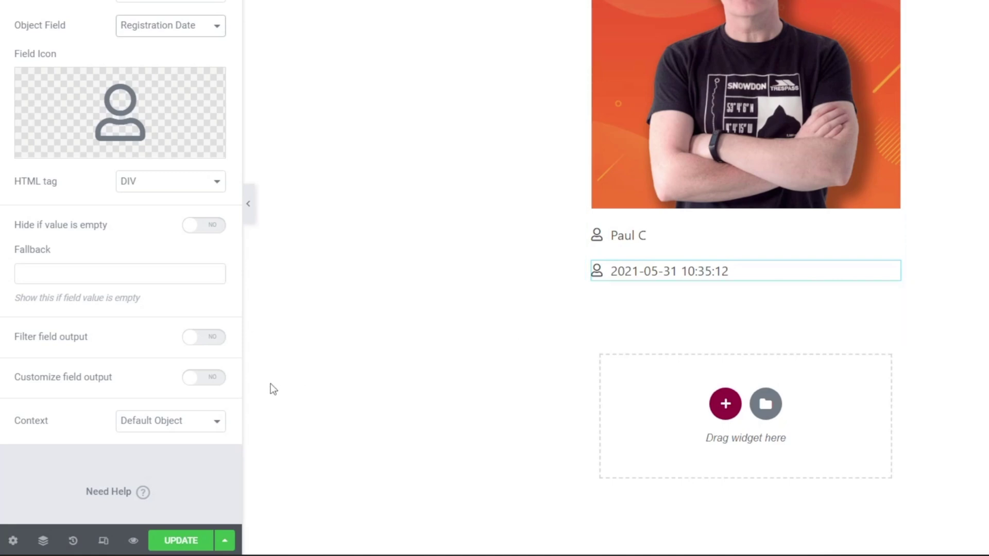
# Filter the registration date field's output with the Format date (localized) callback
pyautogui.click(212, 341)
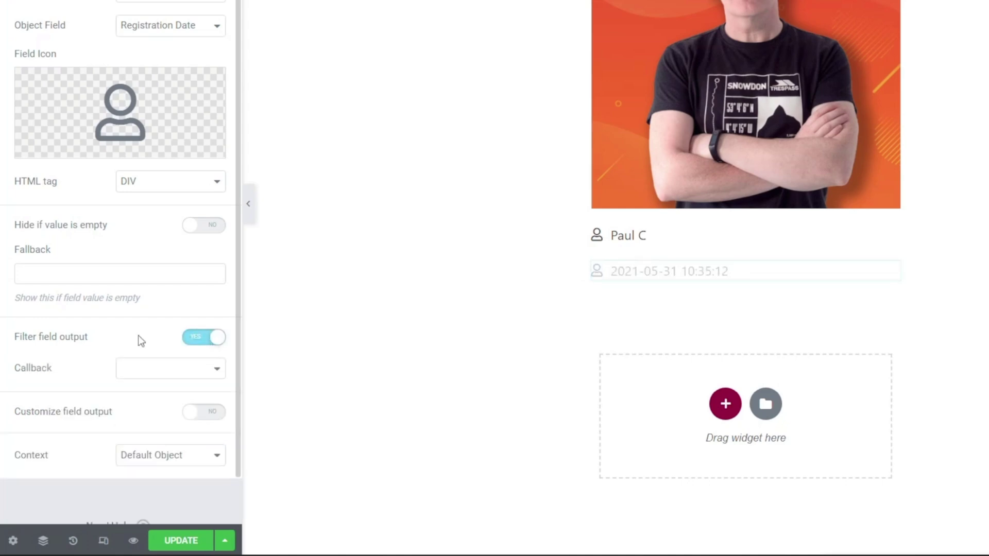
pyautogui.scroll(-1, 116, 336)
pyautogui.click(157, 319)
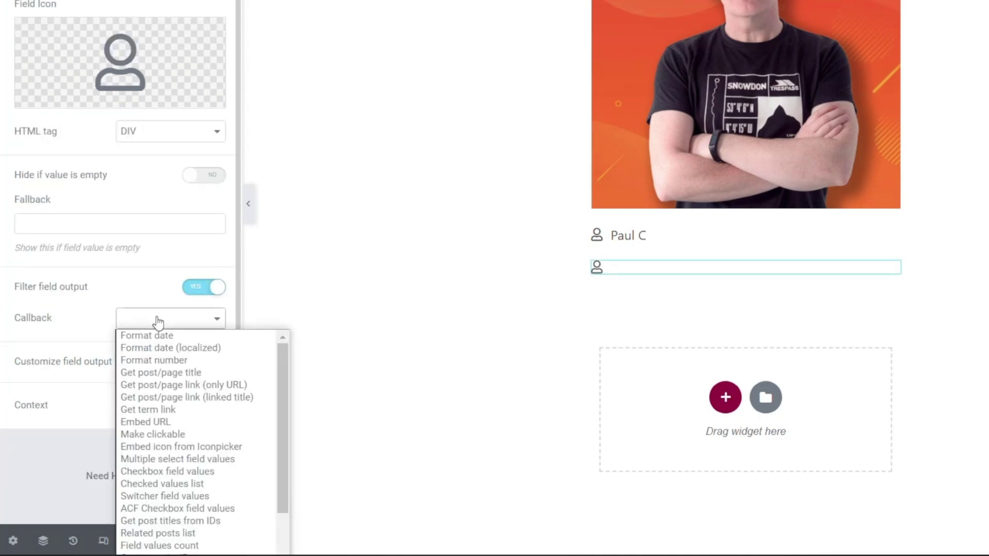
pyautogui.click(174, 347)
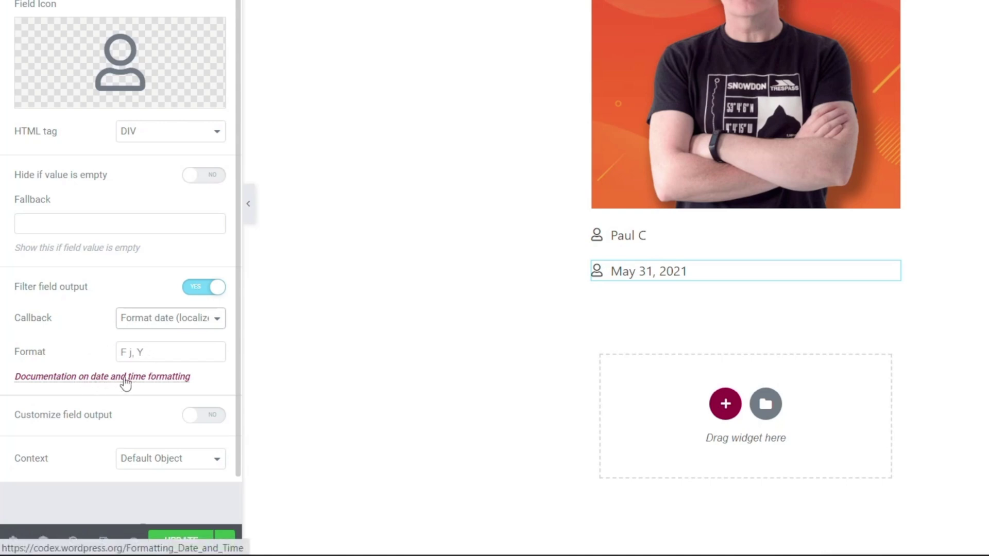
# Search the icon library for cal and assign the outlined calendar icon to the registration date field
pyautogui.click(122, 72)
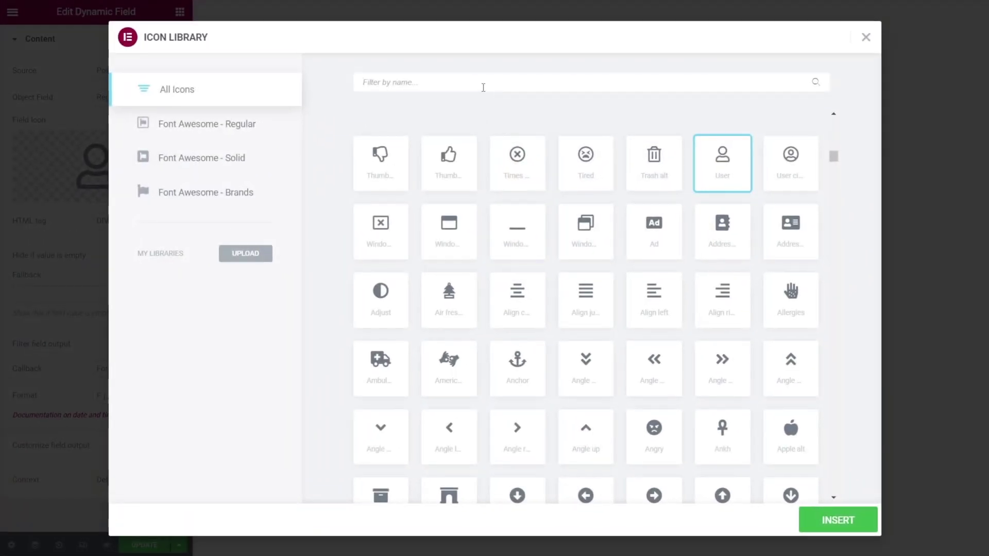
pyautogui.write('cal')
pyautogui.click(460, 162)
pyautogui.click(838, 521)
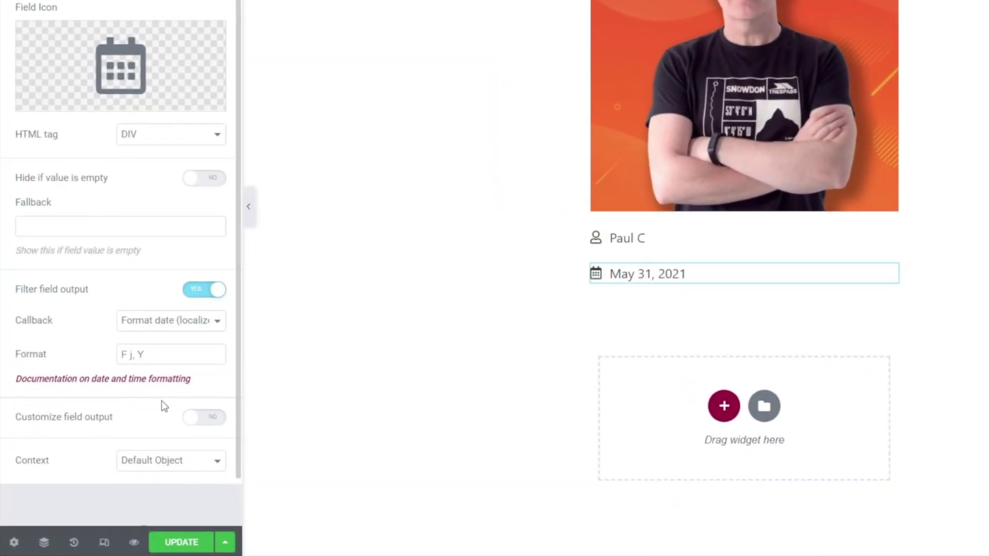
# Enable customized output for the registration date field and add the text "registration date" to its format
pyautogui.click(209, 418)
pyautogui.click(89, 470)
pyautogui.write('registration date')
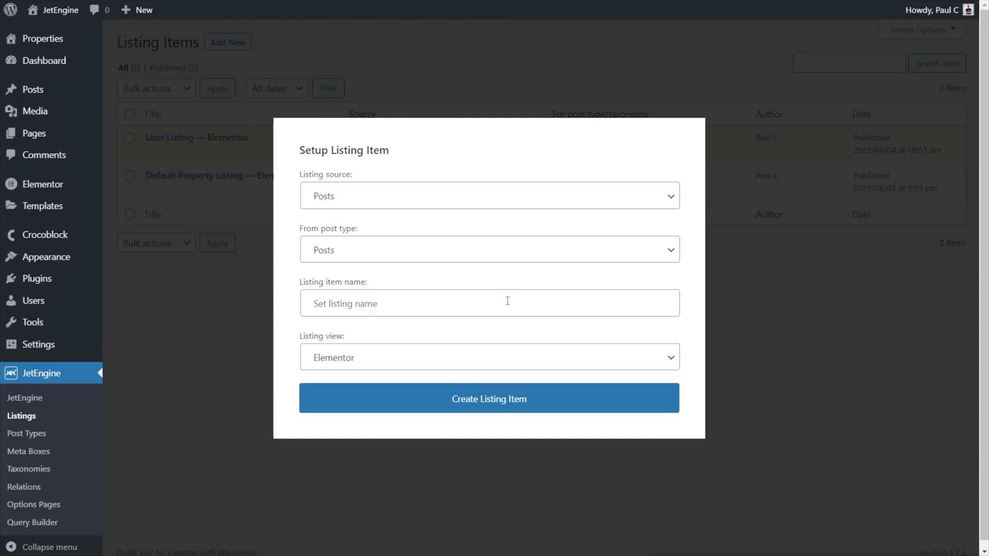
# Create a listing item named Property Type Listing with Terms as source and the Property Type taxonomy
pyautogui.click(375, 205)
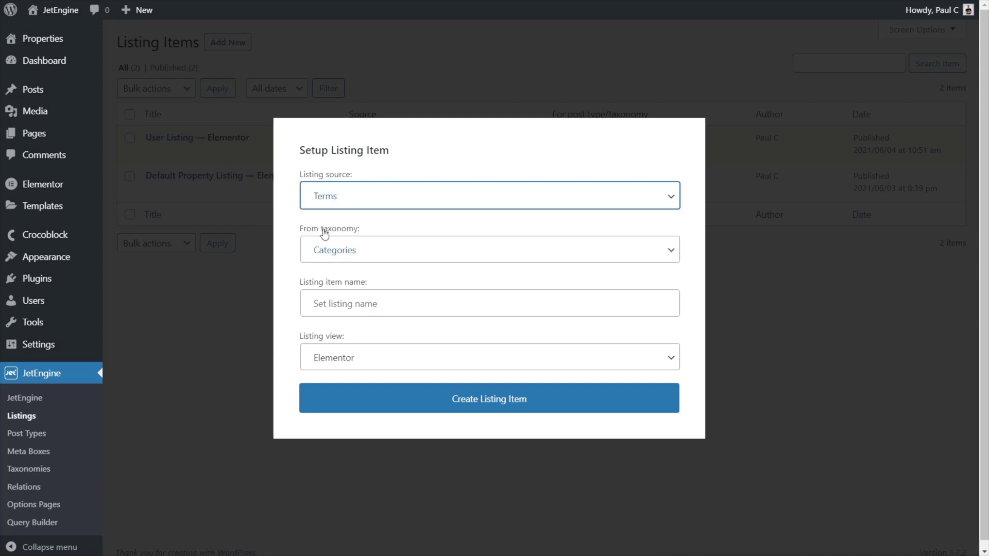
pyautogui.click(387, 249)
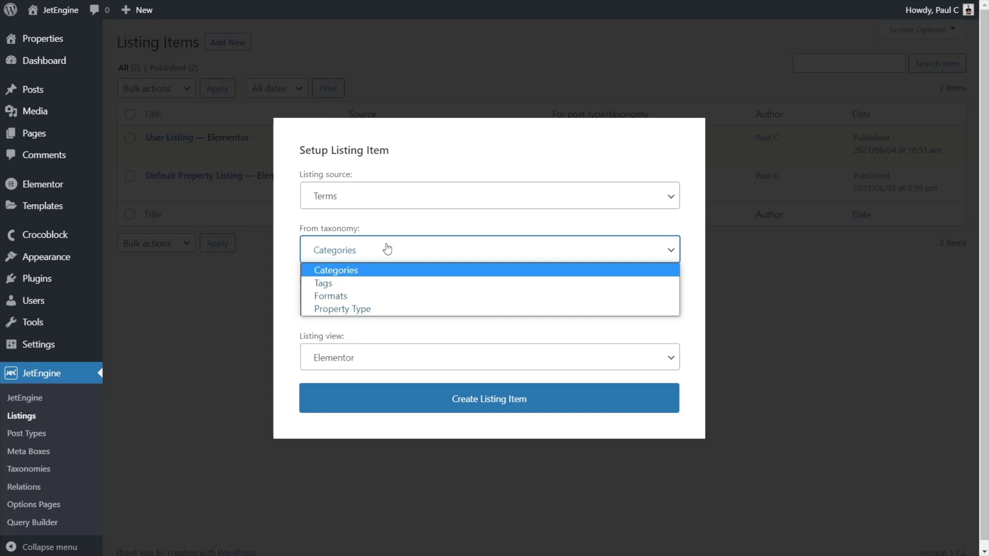
pyautogui.click(368, 309)
pyautogui.click(395, 306)
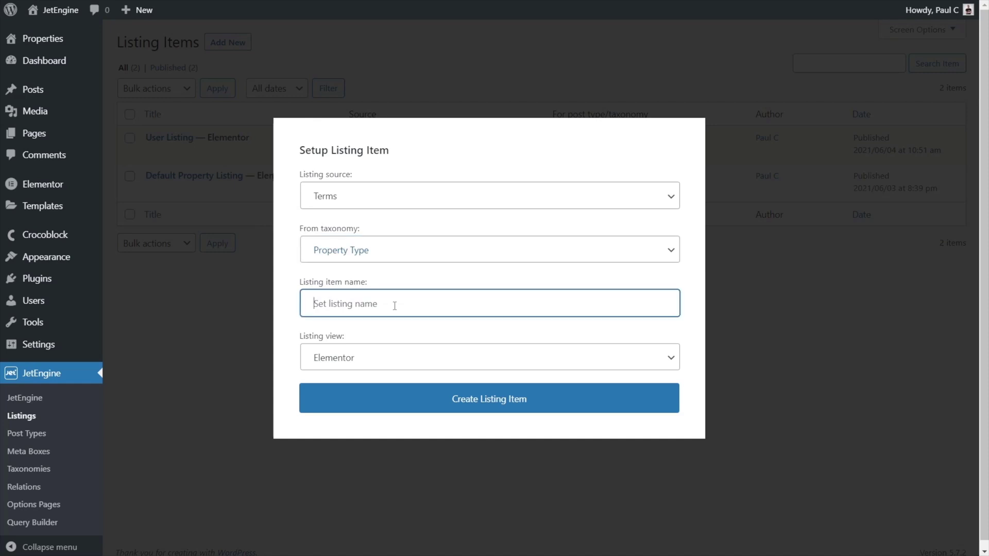
pyautogui.write('Property Type Listing')
pyautogui.click(482, 398)
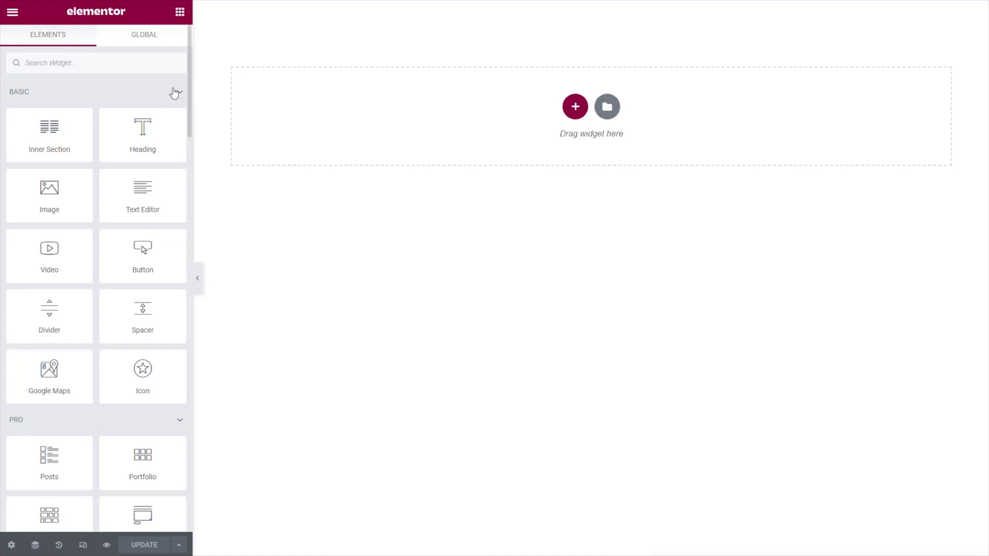
# Add a Dynamic Image widget to the empty Property Type Listing template
pyautogui.click(178, 92)
pyautogui.click(181, 124)
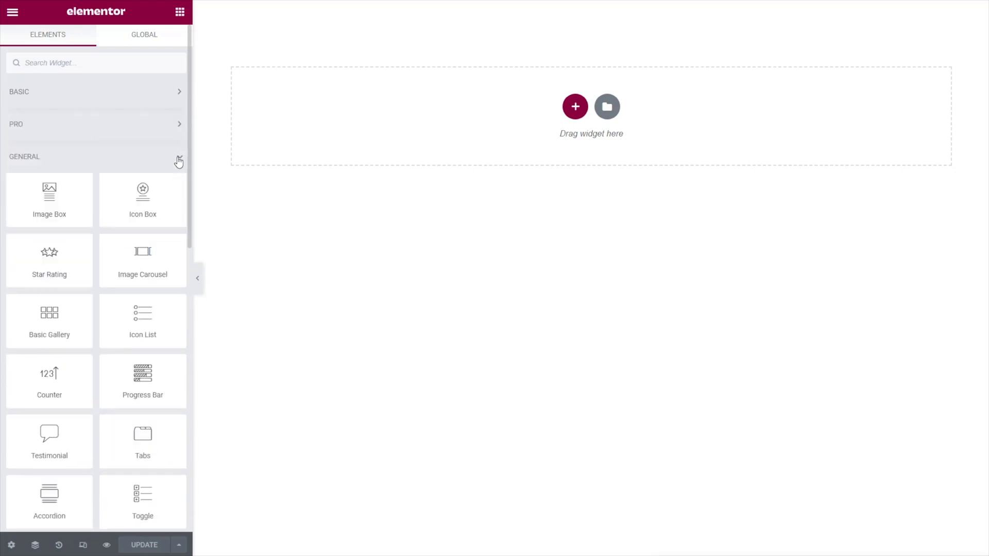
pyautogui.click(182, 158)
pyautogui.moveTo(119, 303); pyautogui.dragTo(415, 99)
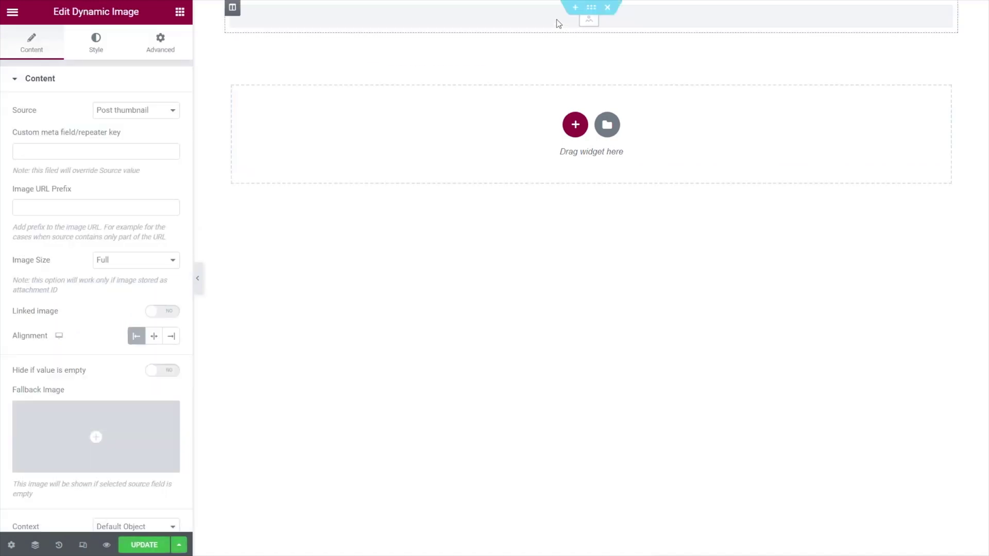
# Set the top and bottom margins of the section containing the dynamic image to 50 px
pyautogui.click(591, 7)
pyautogui.click(160, 44)
pyautogui.click(26, 126)
pyautogui.write('50')
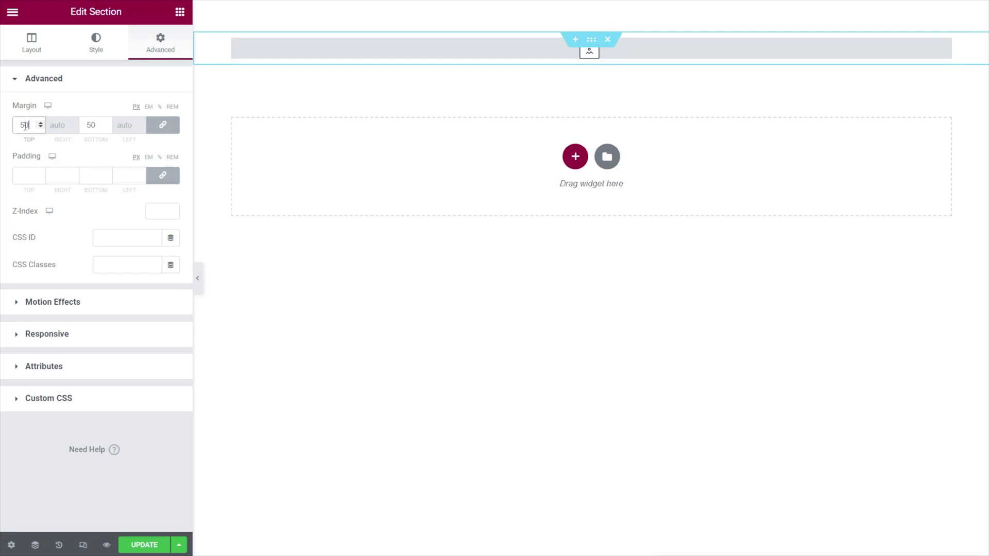
# Set the preview width in the listing item's settings to 400
pyautogui.click(11, 545)
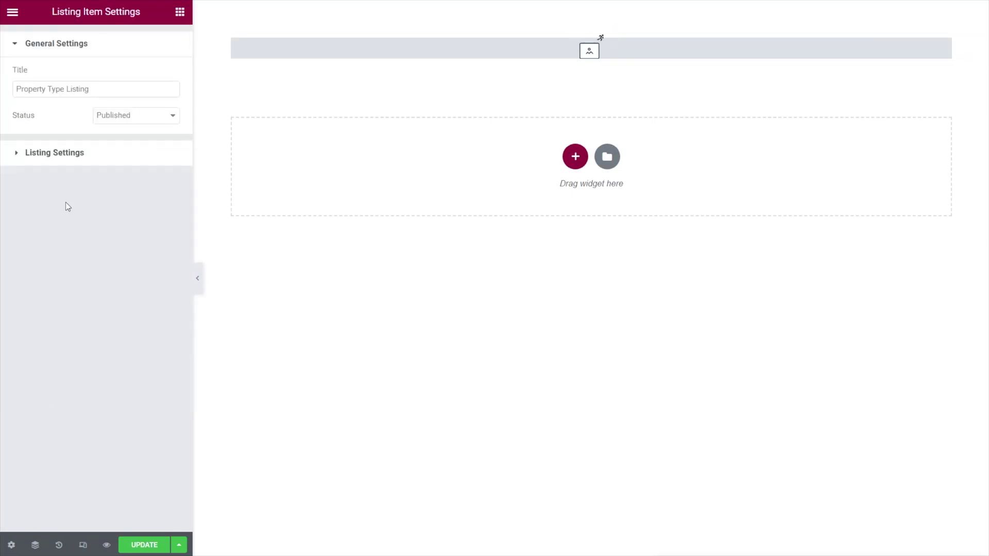
pyautogui.click(62, 158)
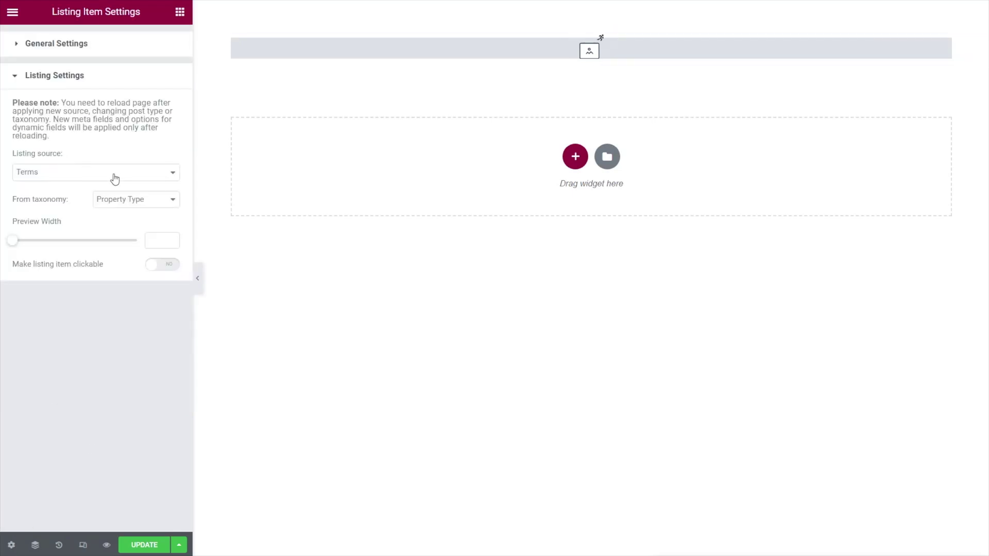
pyautogui.click(153, 239)
pyautogui.write('400')
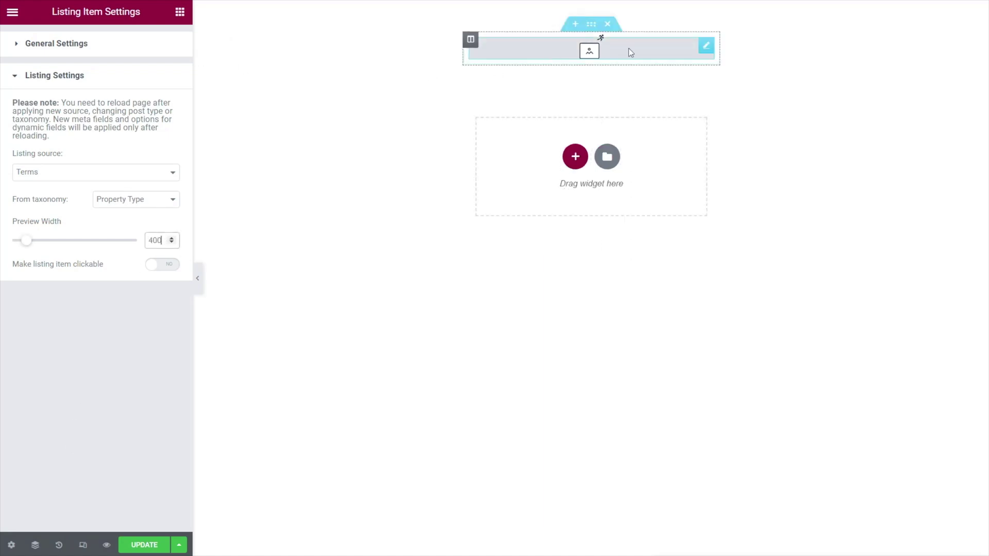
# Set the dynamic image's source to Property Type Image, its size to Medium Large and its alignment to center
pyautogui.click(707, 46)
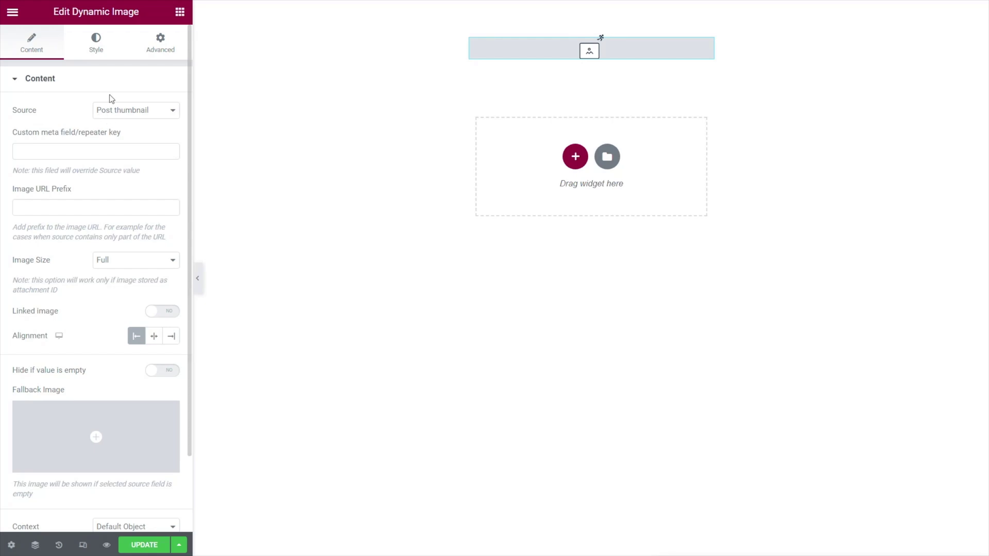
pyautogui.click(132, 117)
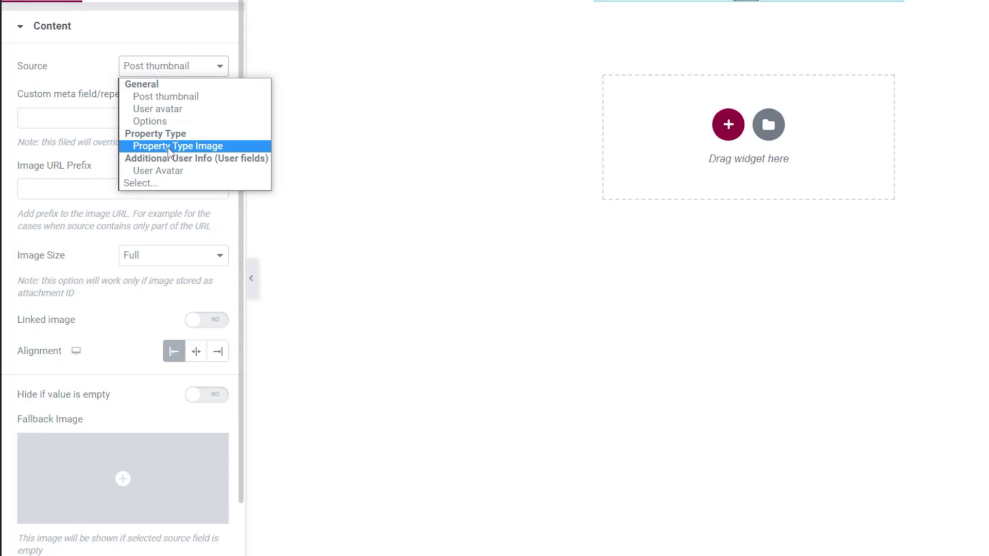
pyautogui.click(168, 147)
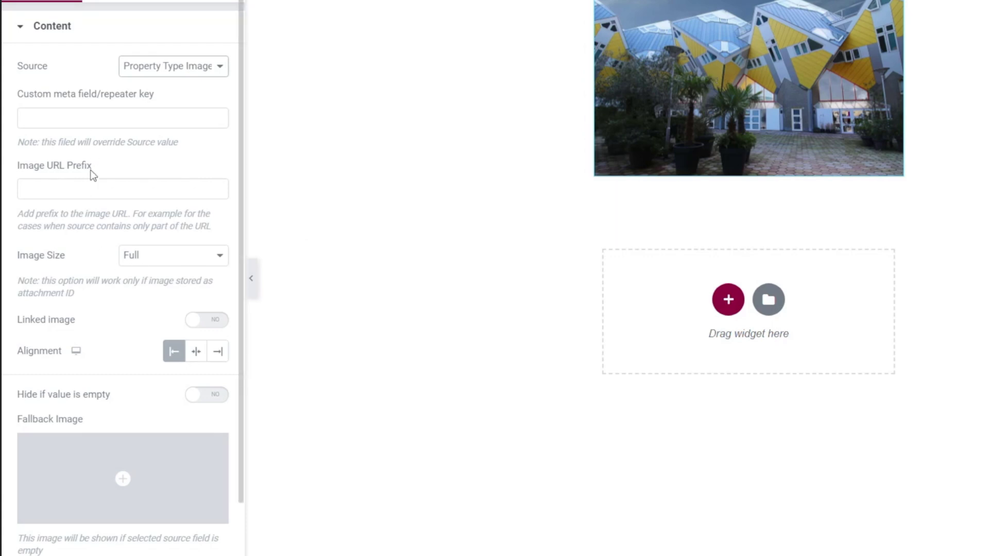
pyautogui.click(173, 259)
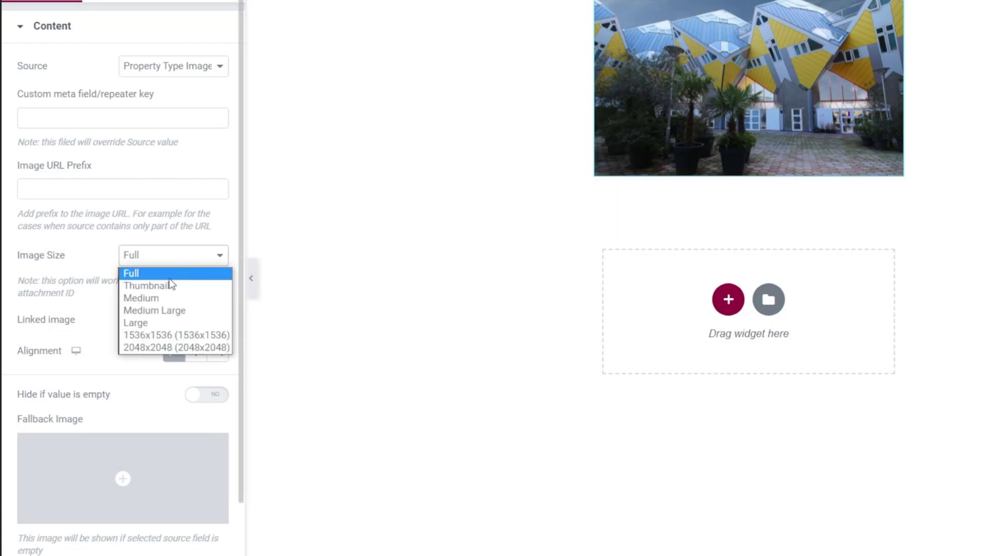
pyautogui.click(168, 311)
pyautogui.click(195, 358)
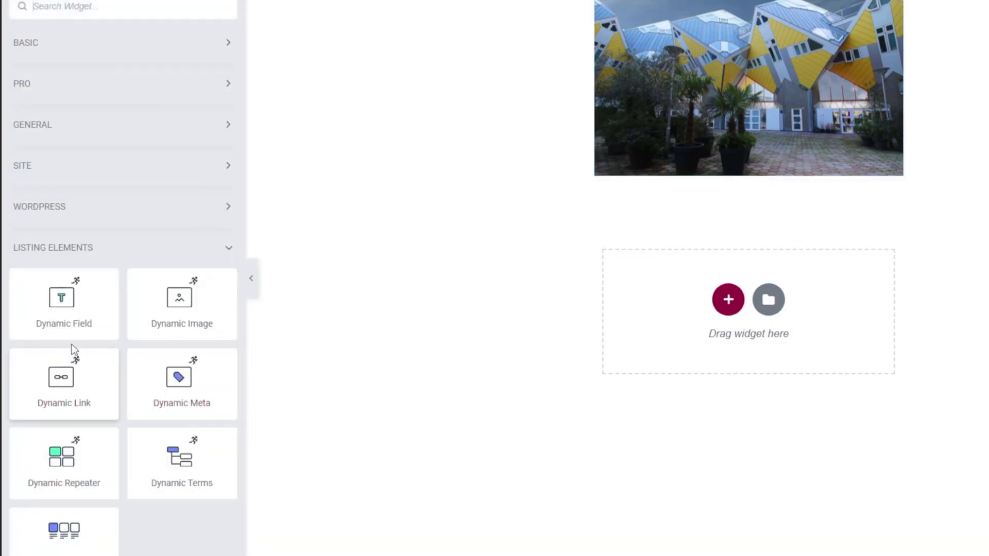
# Add a Dynamic Field below the image showing the Term name with the H4 HTML tag
pyautogui.moveTo(65, 320); pyautogui.dragTo(700, 191)
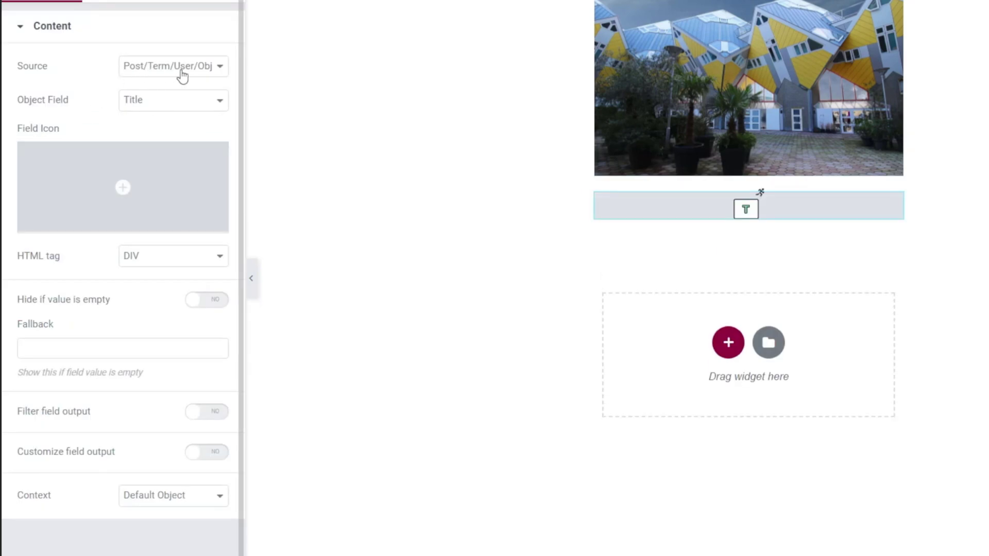
pyautogui.click(176, 103)
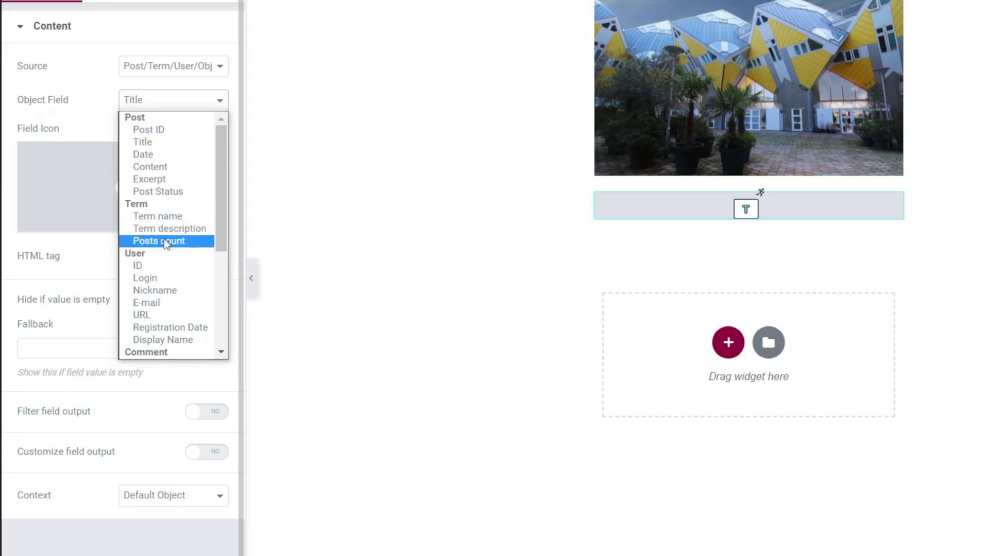
pyautogui.click(166, 217)
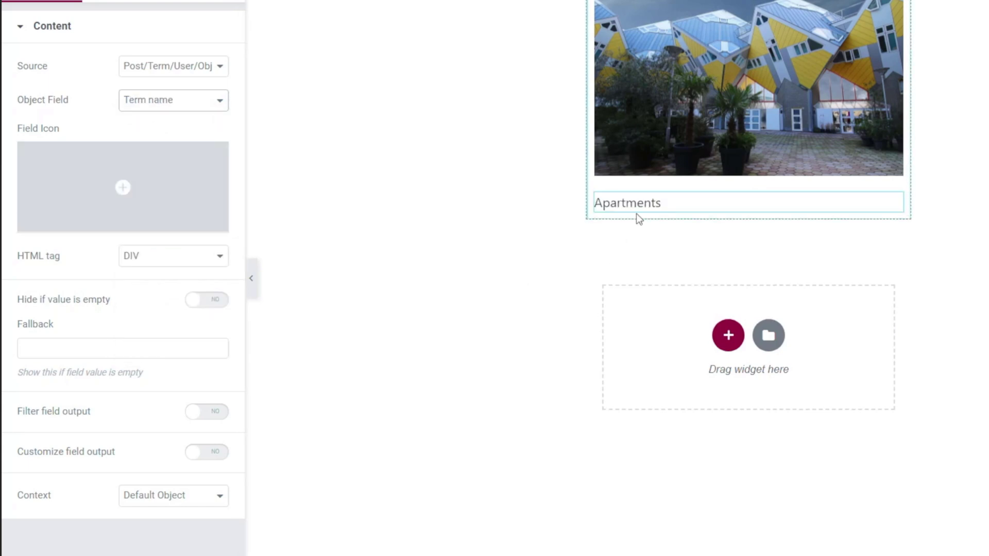
pyautogui.click(167, 260)
pyautogui.click(151, 323)
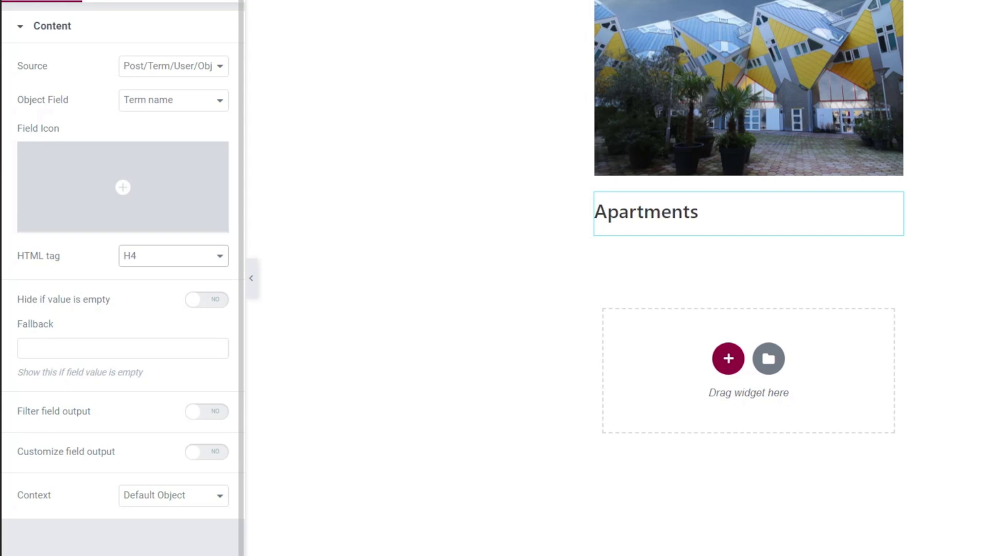
# Set the term name field's positioning width to Inline (auto)
pyautogui.click(136, 2)
pyautogui.click(197, 3)
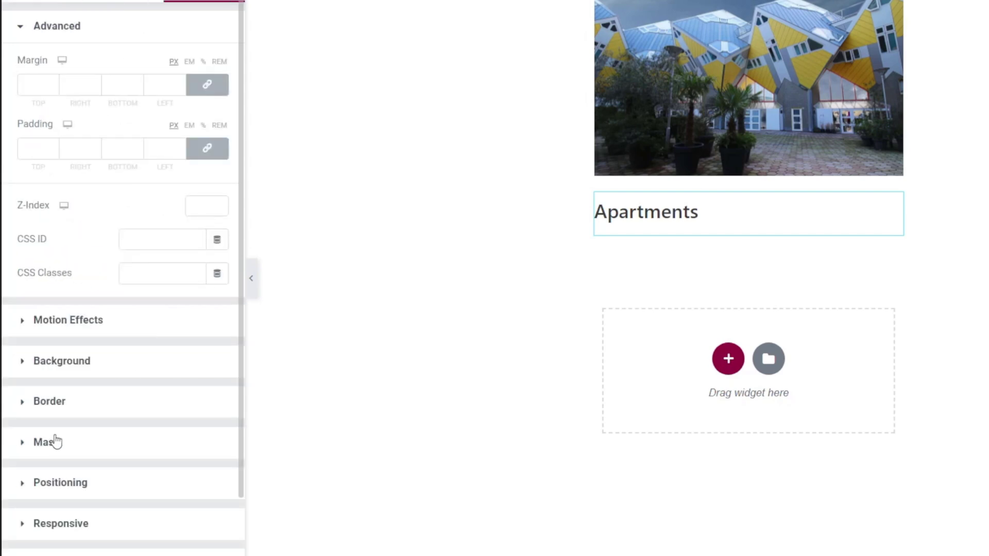
pyautogui.click(58, 484)
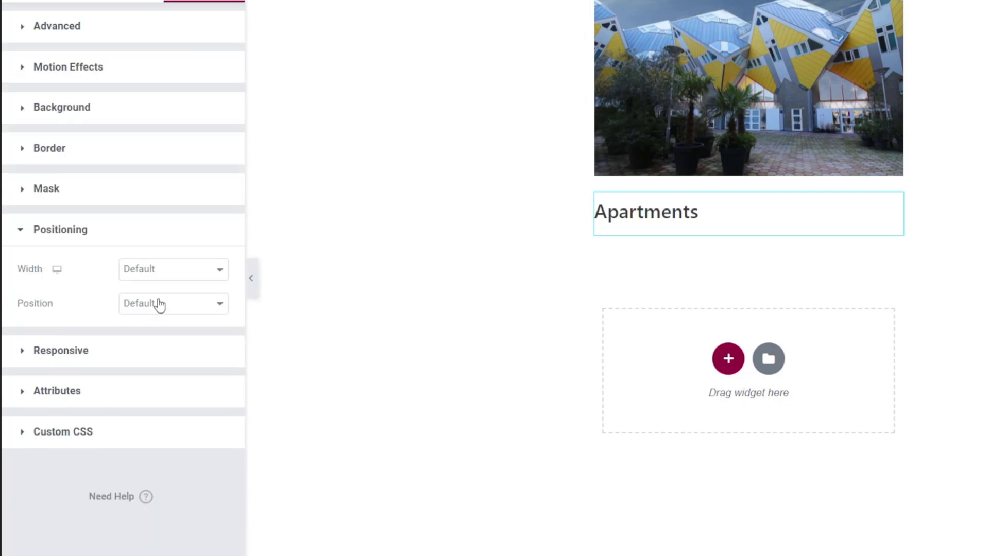
pyautogui.rightClick(159, 269)
pyautogui.click(145, 270)
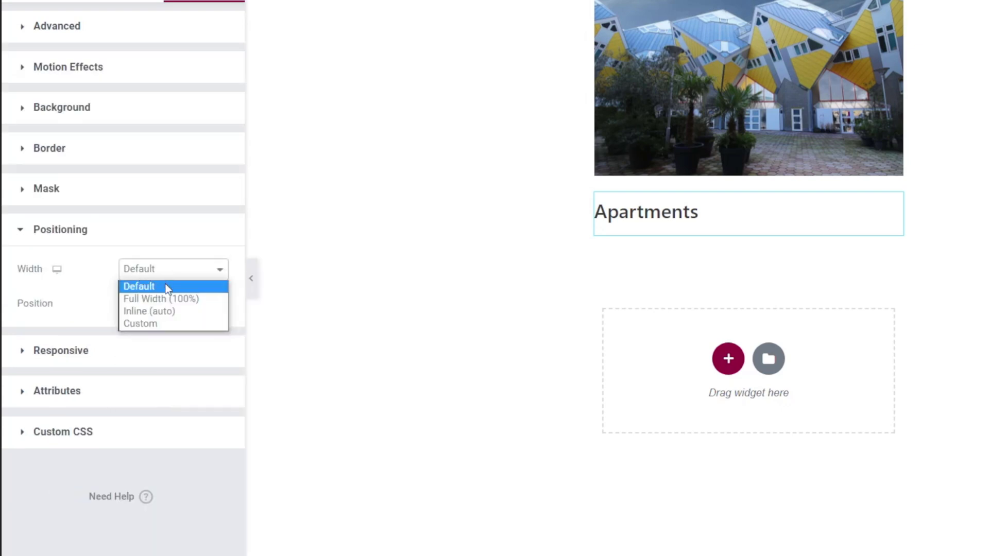
pyautogui.click(151, 312)
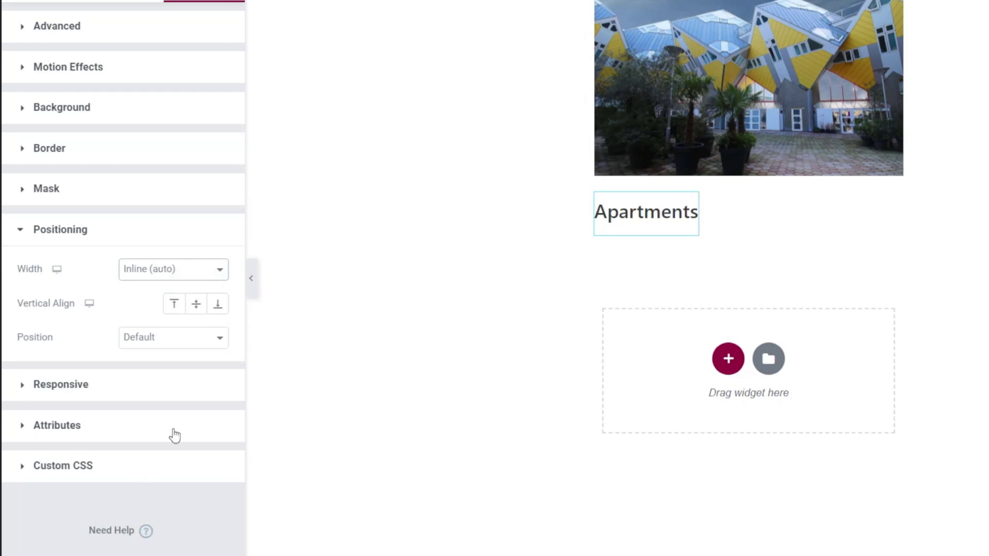
pyautogui.click(178, 343)
pyautogui.click(67, 542)
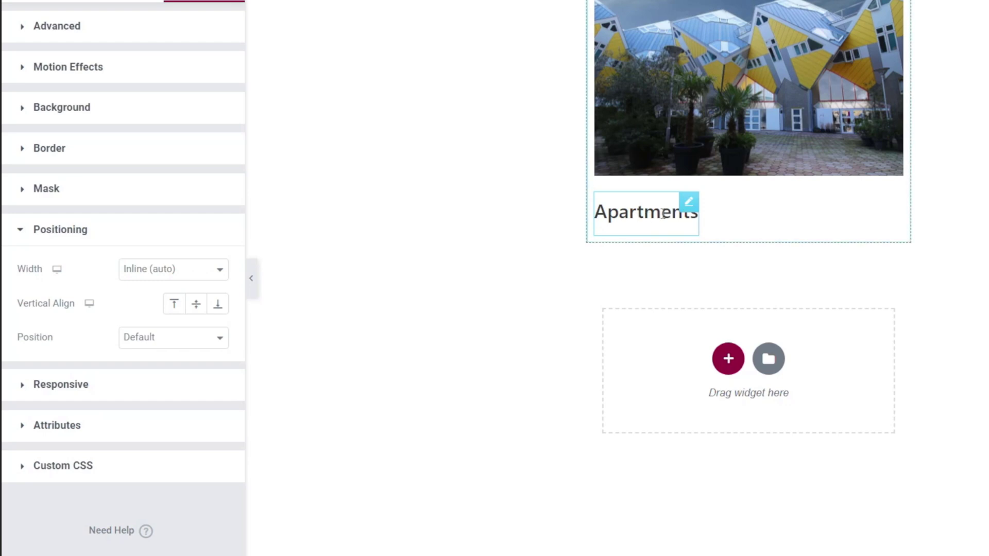
# Duplicate the term name field and set the copy's object field to Posts count
pyautogui.rightClick(692, 211)
pyautogui.click(714, 248)
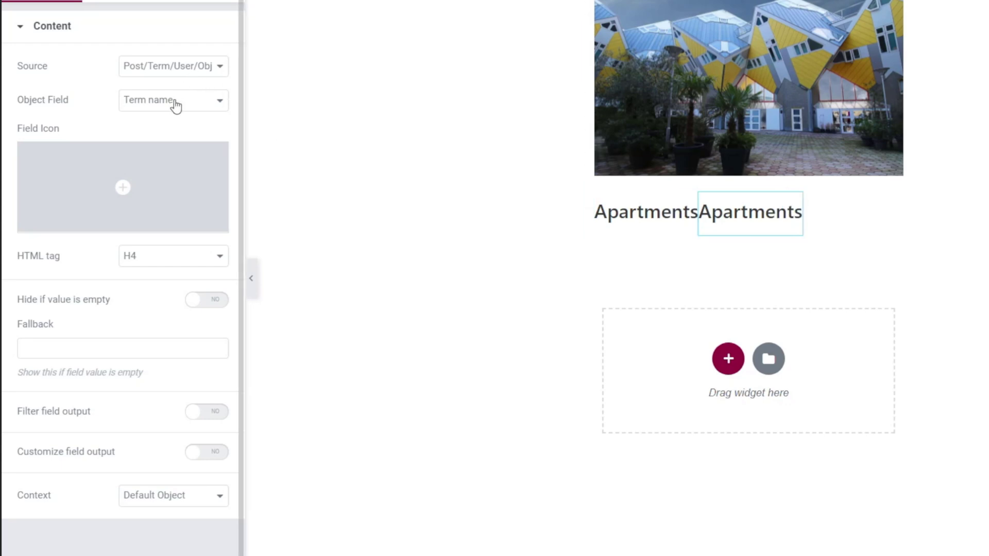
pyautogui.click(156, 103)
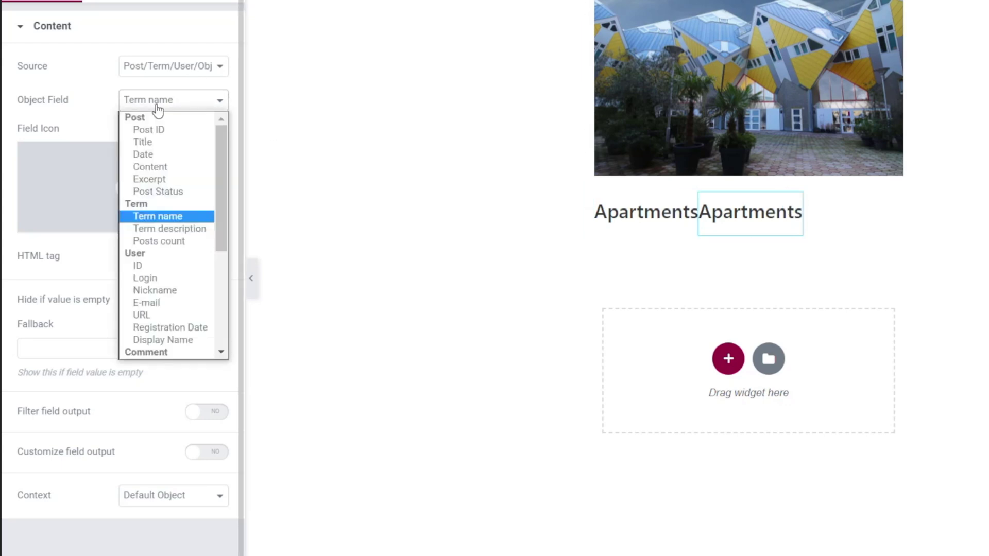
pyautogui.click(155, 240)
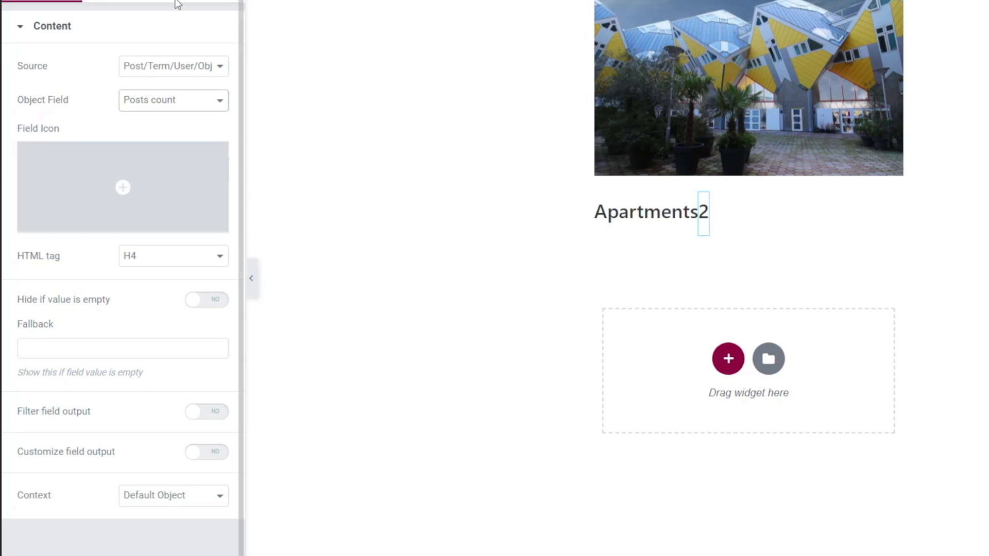
# Unlink the posts count field's margins and set the left and right margins to 10 px
pyautogui.click(204, 1)
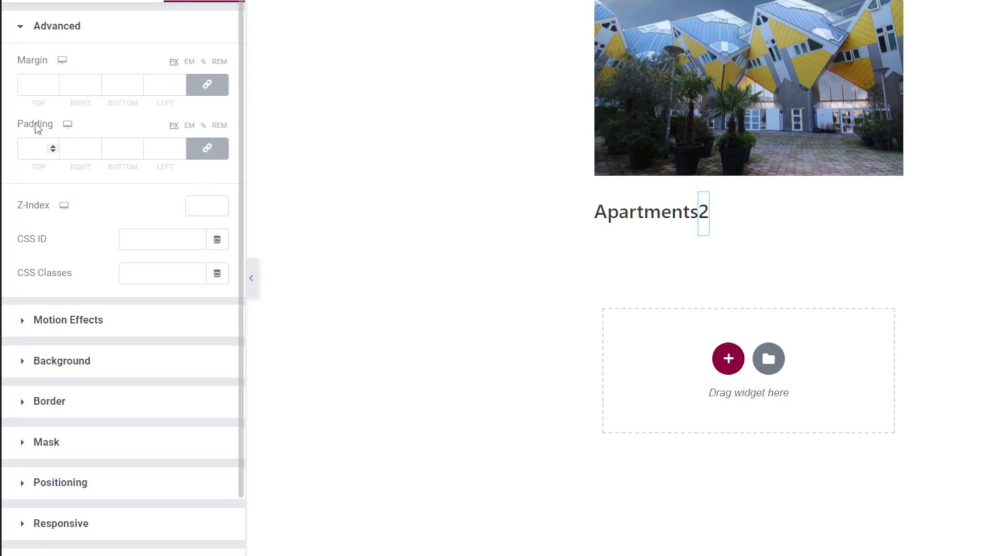
pyautogui.click(207, 85)
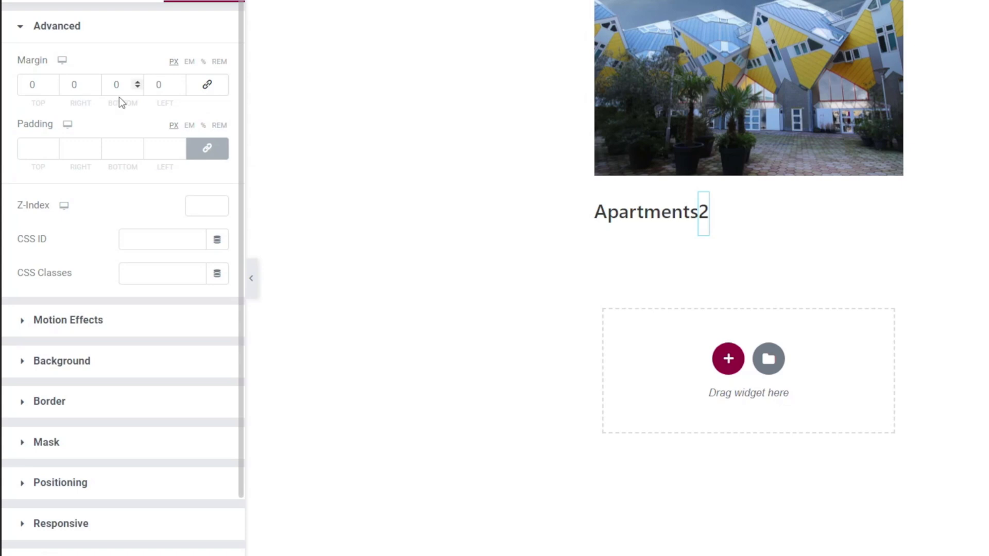
pyautogui.click(155, 84)
pyautogui.write('1')
pyautogui.click(30, 84)
pyautogui.click(74, 85)
pyautogui.write('1')
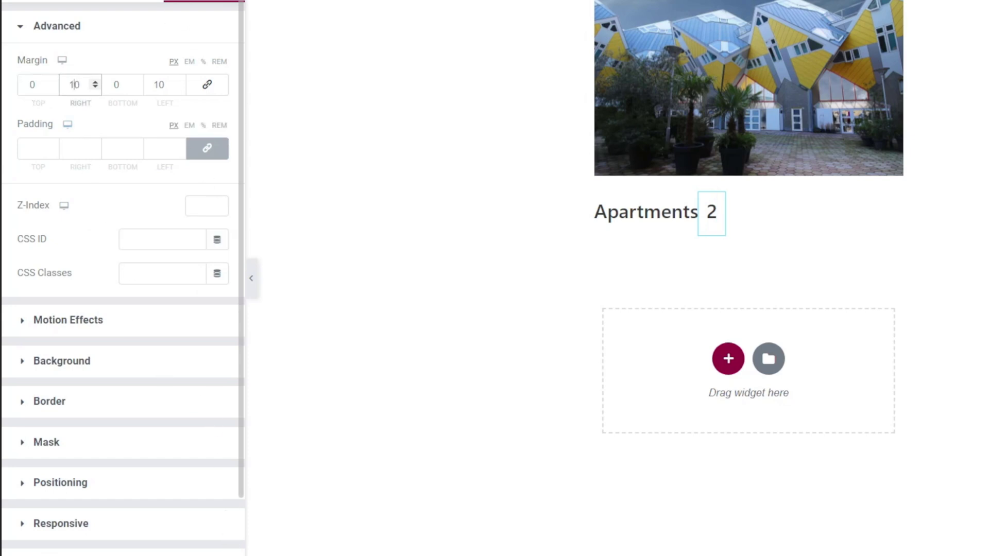
# Customize the posts count field's output with the field format (%s)
pyautogui.click(50, 1)
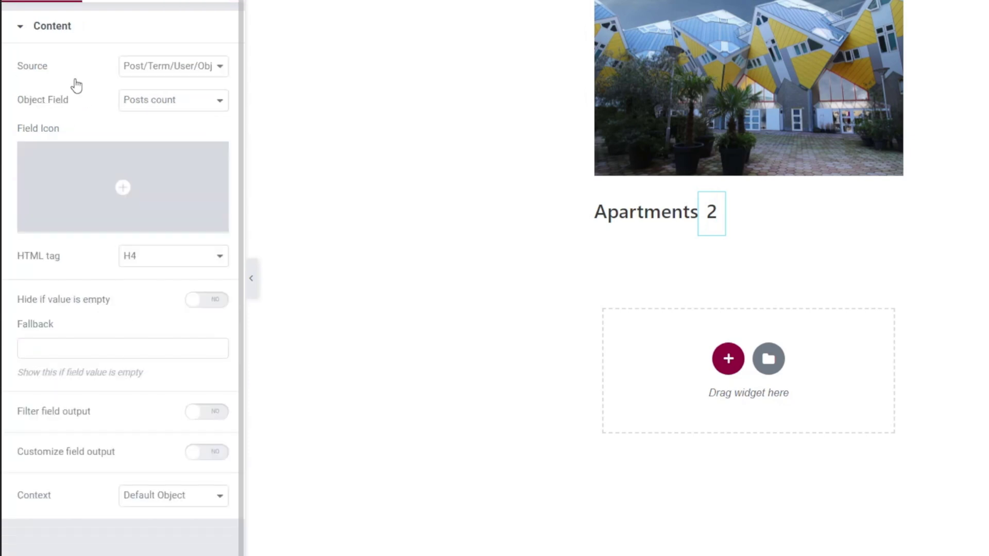
pyautogui.click(217, 458)
pyautogui.click(22, 501)
pyautogui.write('(%s')
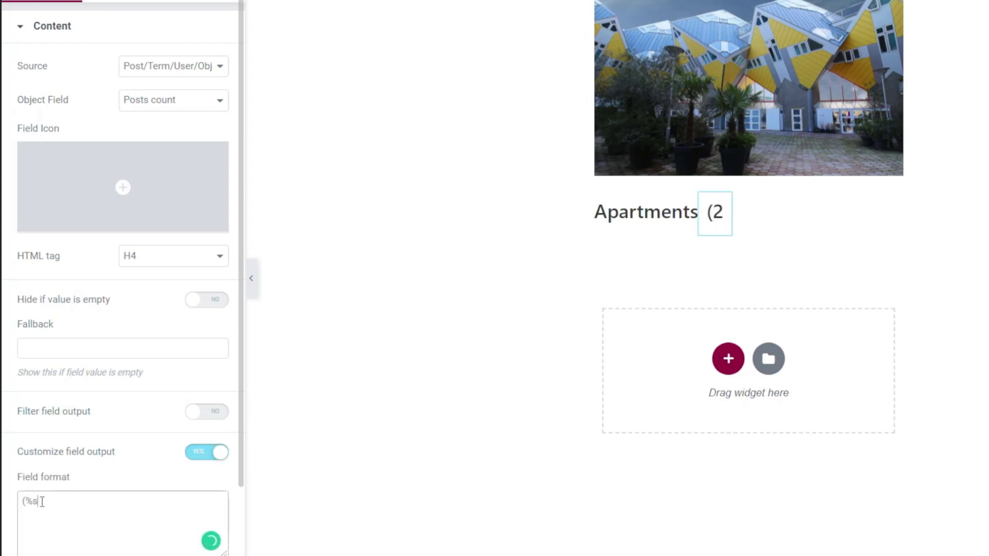
pyautogui.write(')')
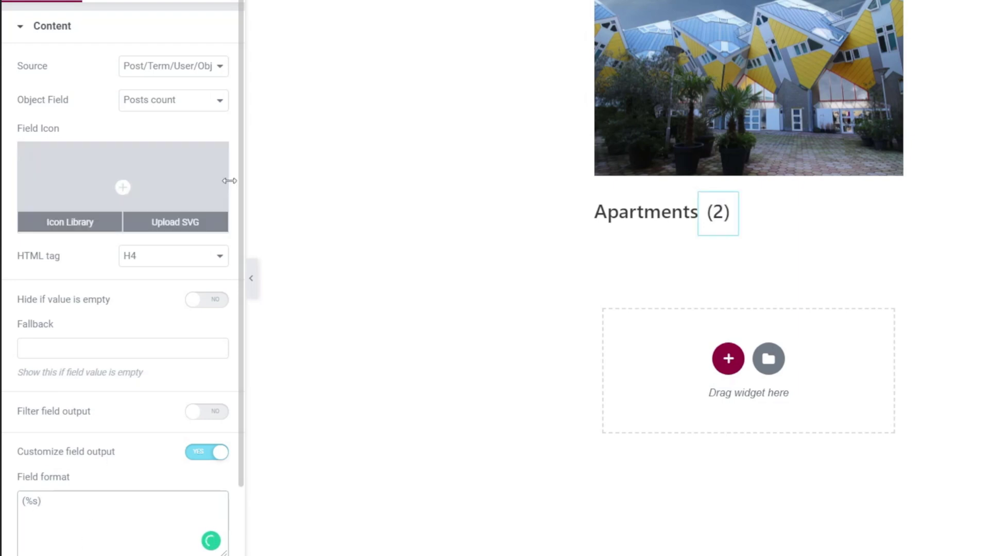
# Add another Dynamic Field to the listing and place it last in the column, below the posts count field
pyautogui.click(226, 1)
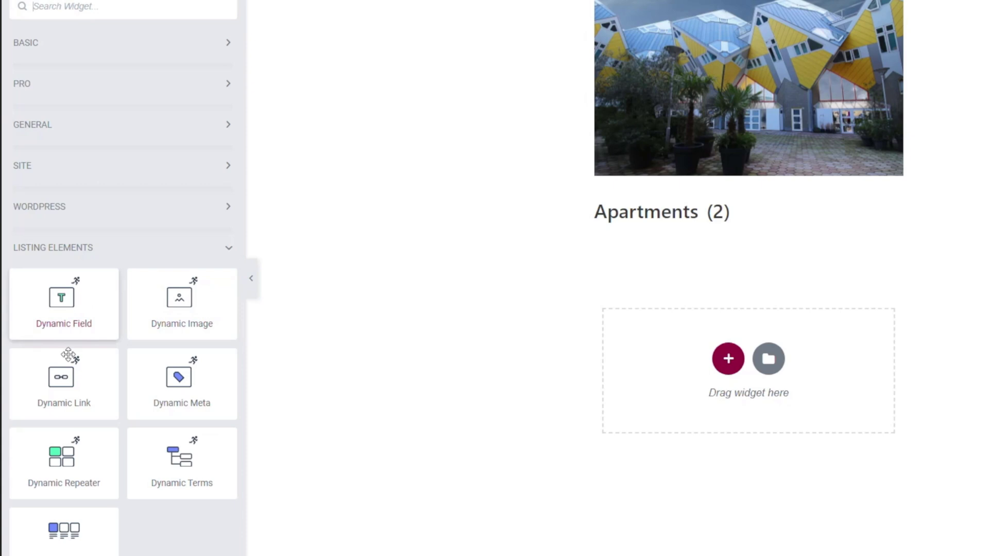
pyautogui.moveTo(62, 314); pyautogui.dragTo(636, 224)
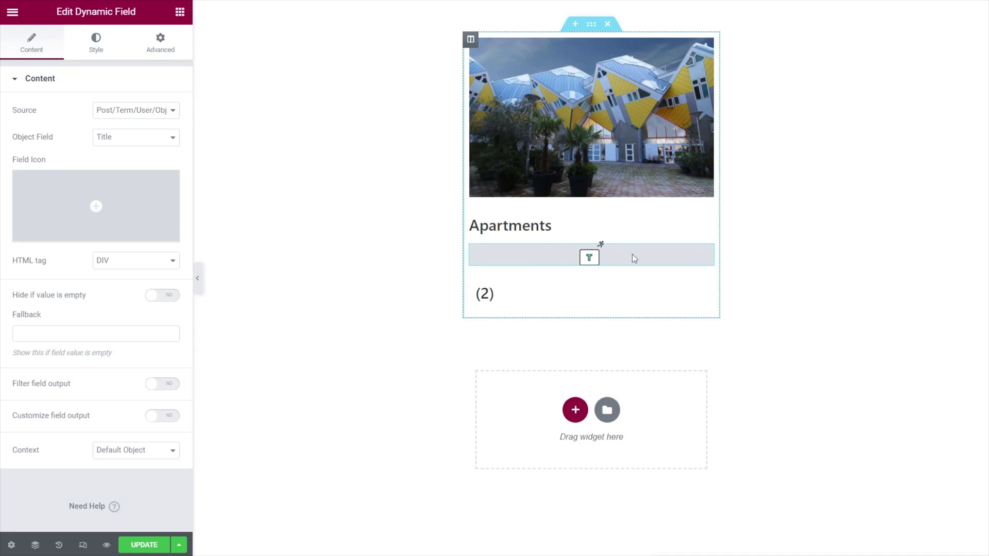
pyautogui.click(35, 544)
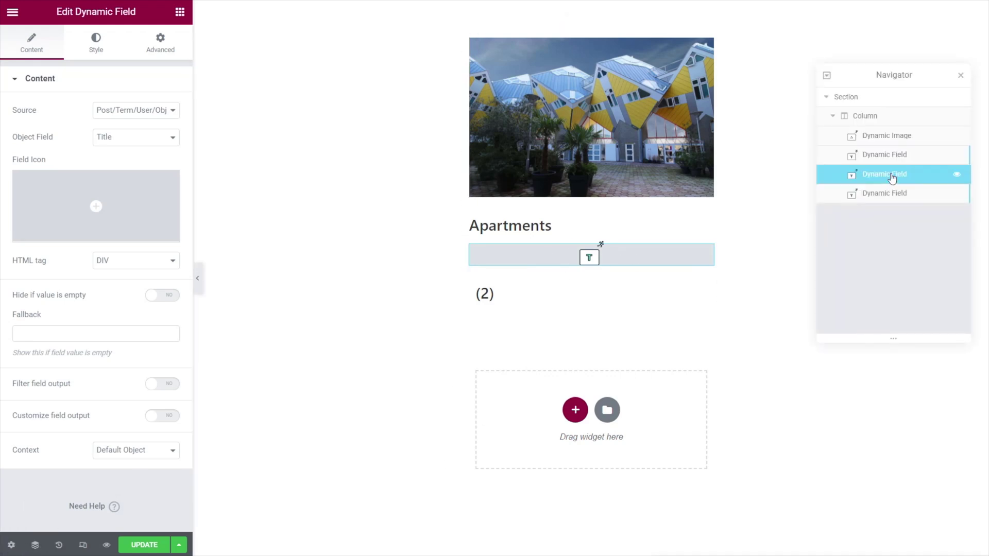
pyautogui.moveTo(892, 177); pyautogui.dragTo(890, 208)
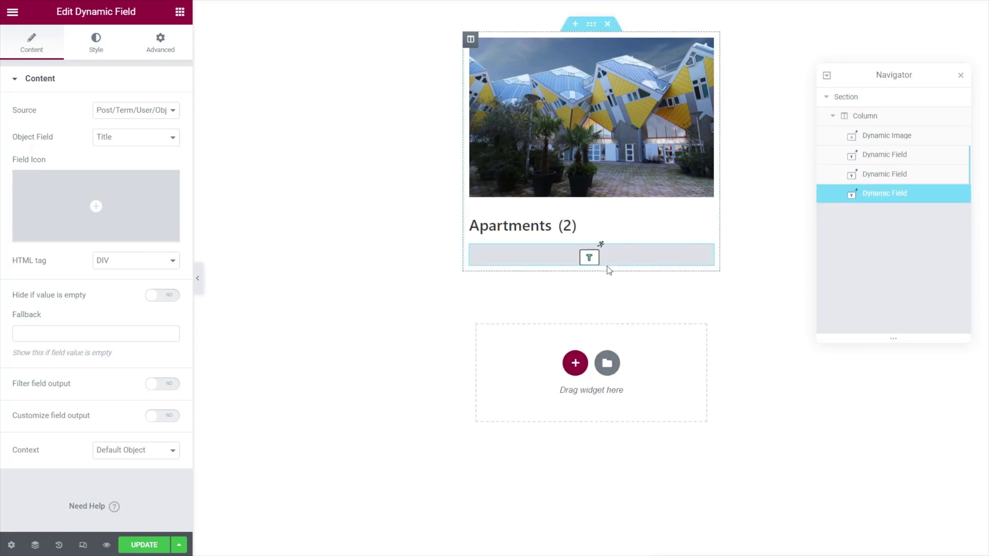
pyautogui.click(961, 77)
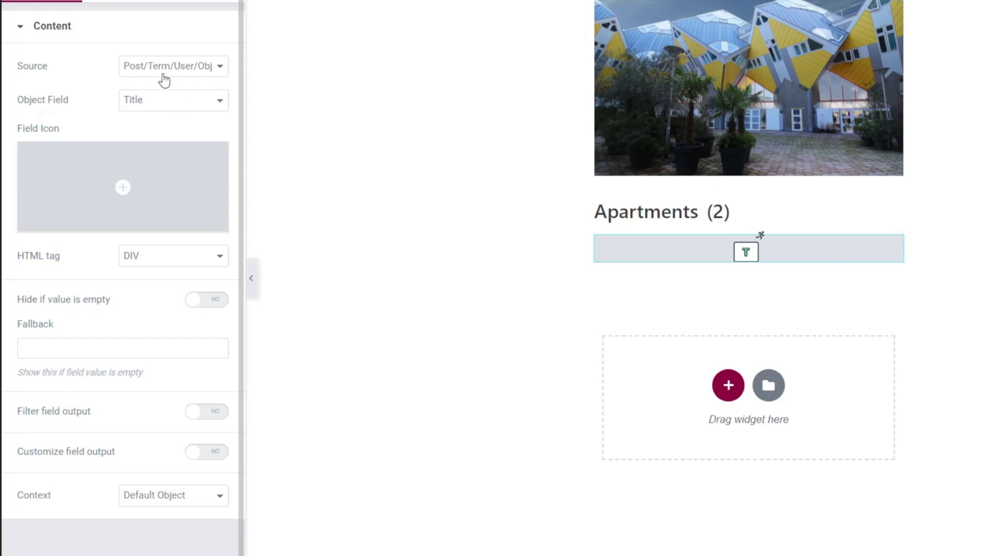
# Show the Term description in the new field and filter its output with Trim string by chars at a string length of 200
pyautogui.click(163, 105)
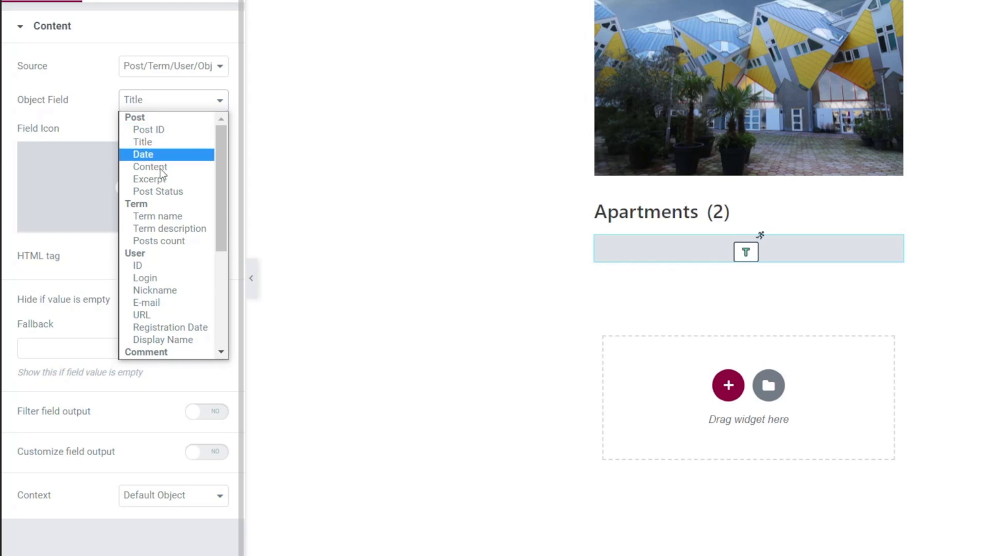
pyautogui.click(156, 234)
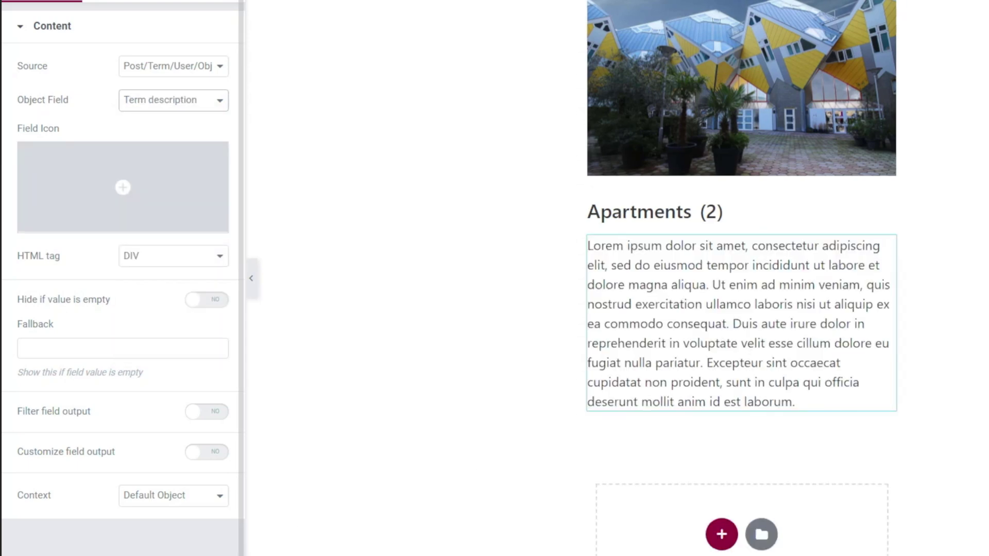
pyautogui.click(216, 411)
pyautogui.click(185, 445)
pyautogui.scroll(-2, 192, 550)
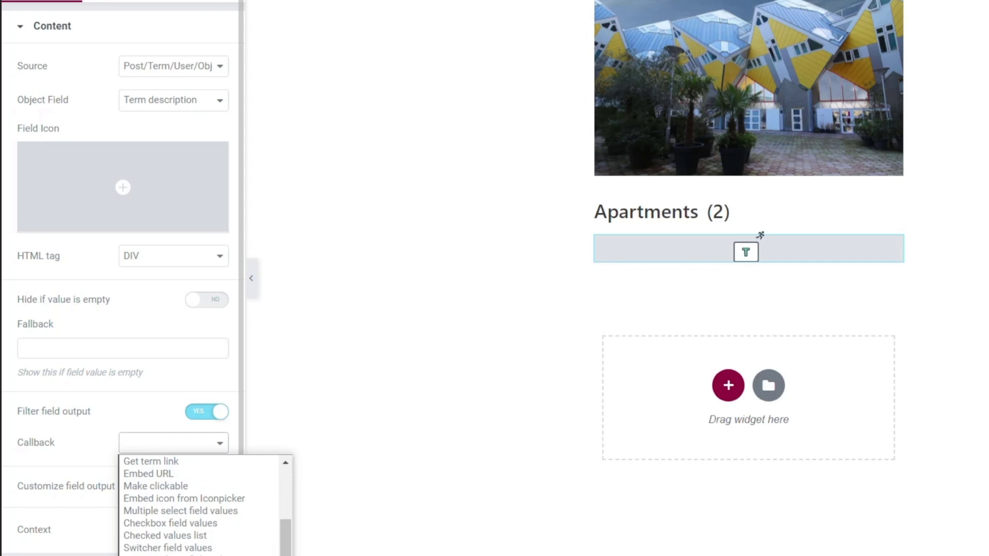
pyautogui.click(165, 554)
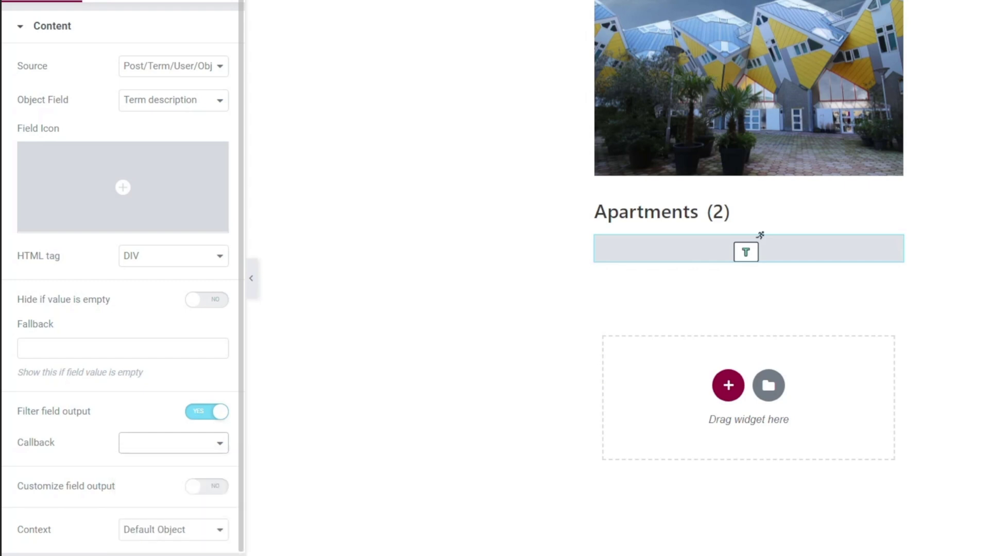
pyautogui.click(46, 496)
pyautogui.write('00')
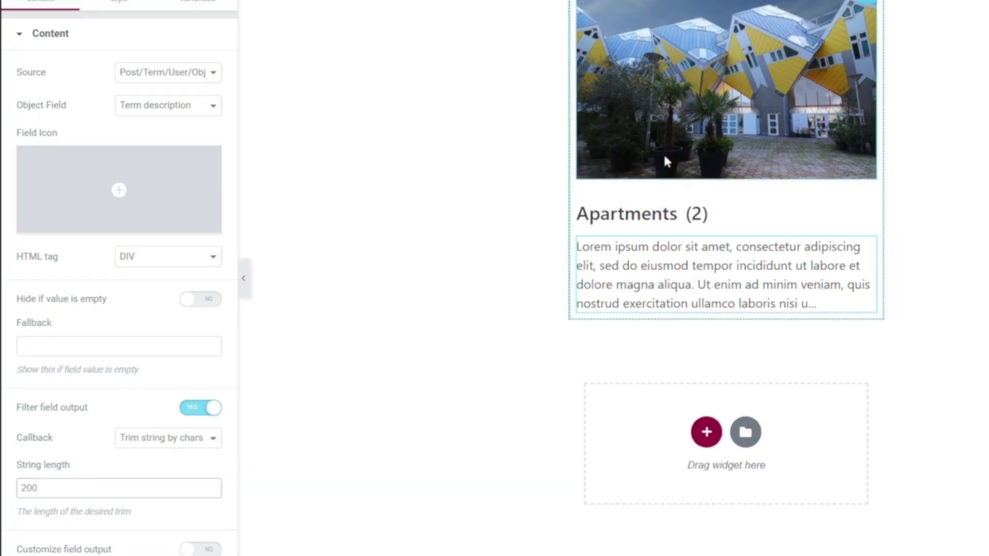
# Update the property type listing template and exit the editor back to the JetEngine listing items
pyautogui.click(143, 548)
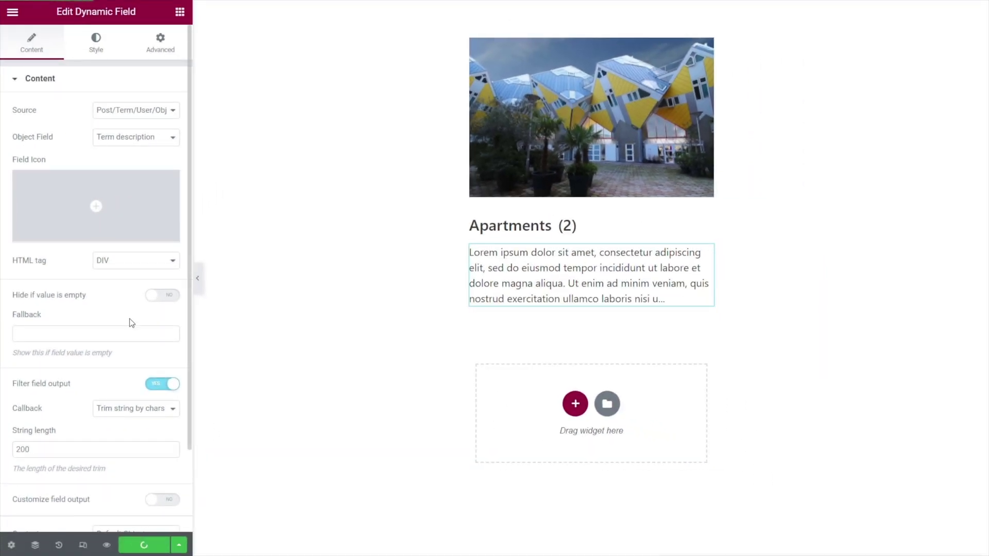
pyautogui.click(13, 11)
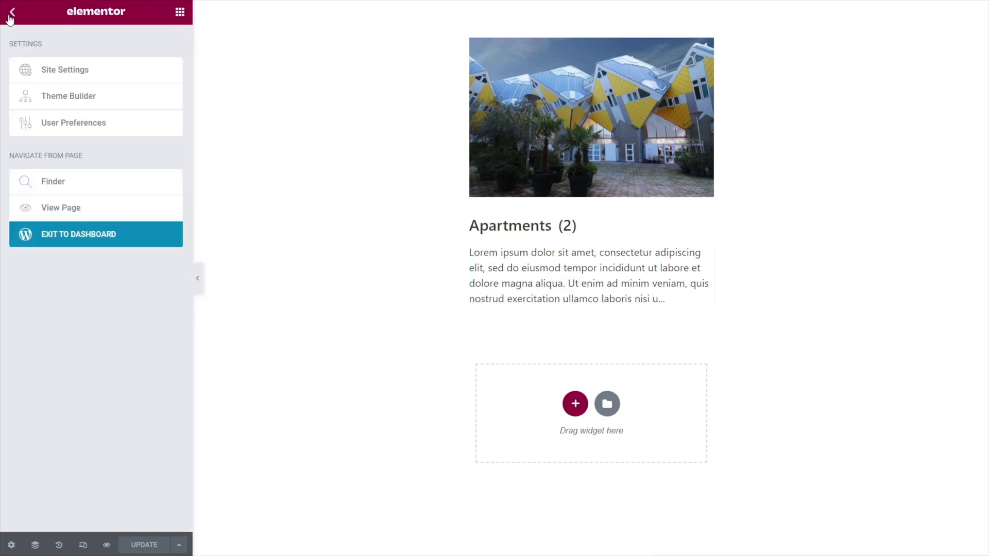
pyautogui.click(62, 234)
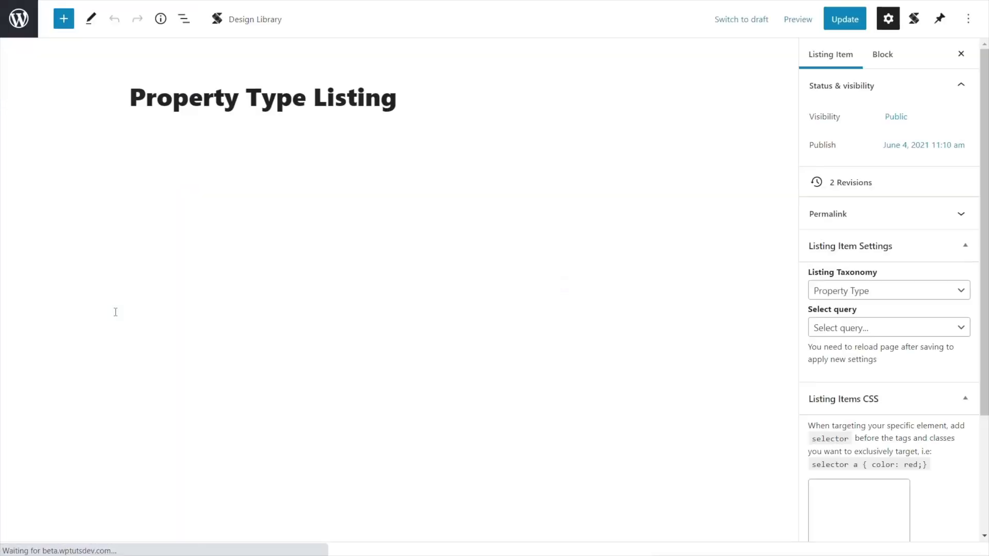
pyautogui.click(19, 19)
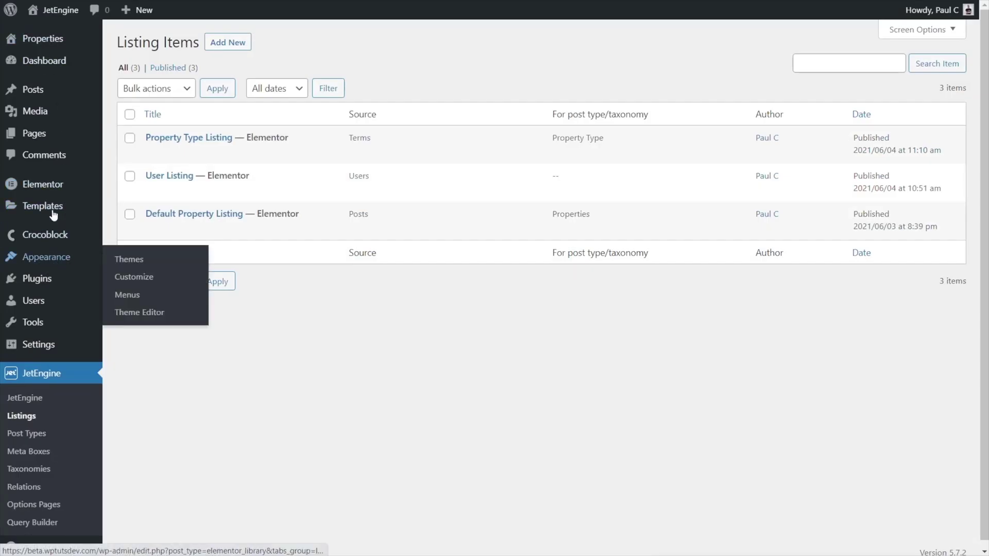
# Create a Theme Builder template of type Archive named Property Type Archive, starting without a library block
pyautogui.moveTo(82, 211)
pyautogui.click(140, 244)
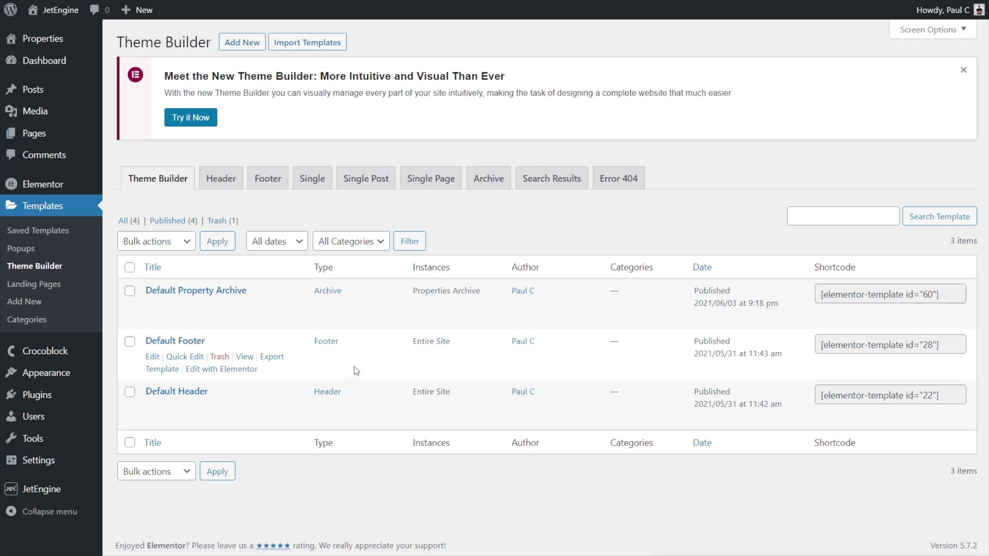
pyautogui.click(490, 190)
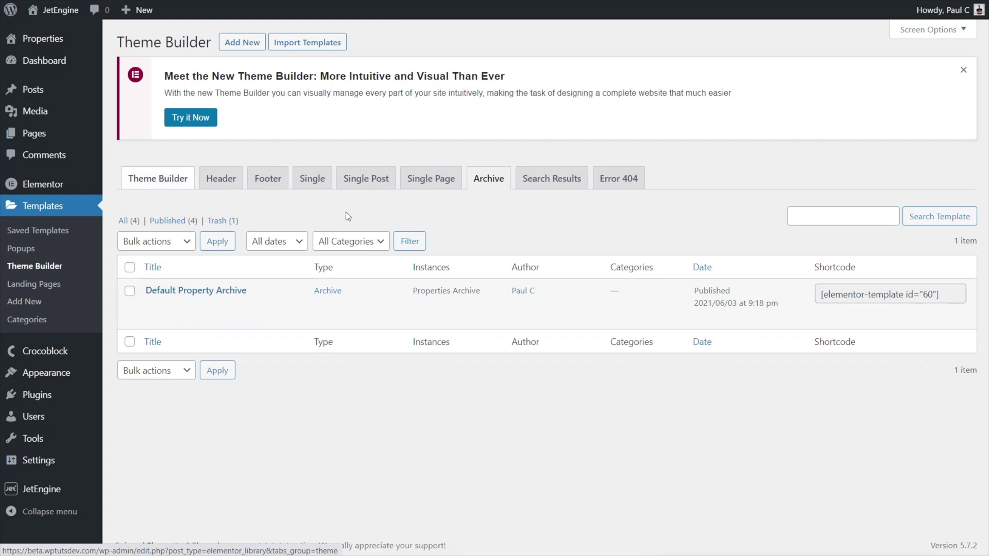
pyautogui.click(236, 43)
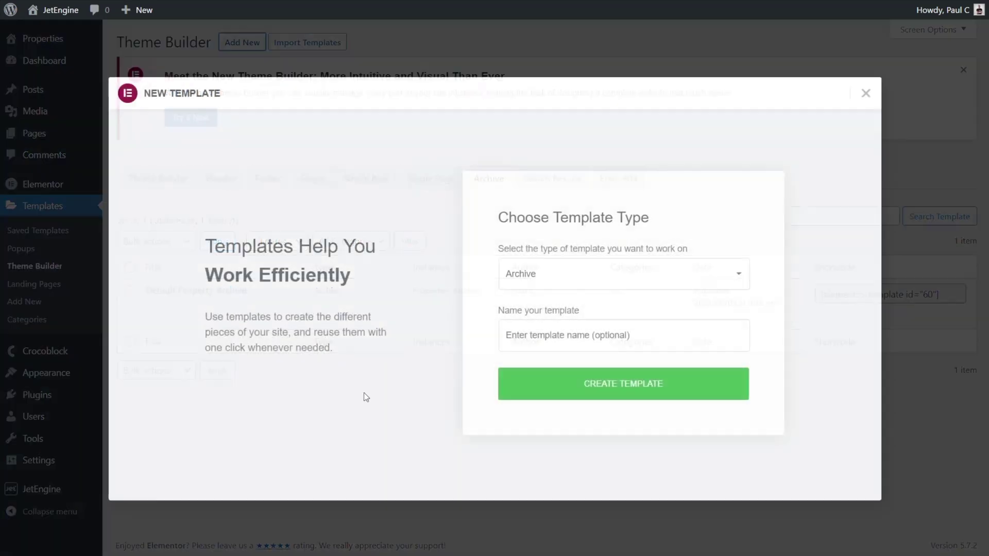
pyautogui.click(591, 342)
pyautogui.write('Pr')
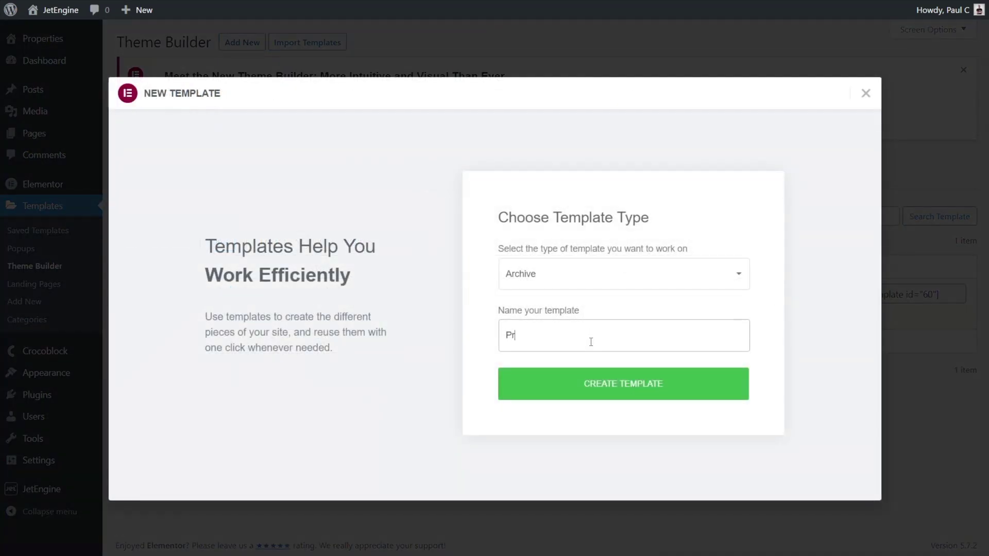
pyautogui.write('operty Type Archive')
pyautogui.click(614, 396)
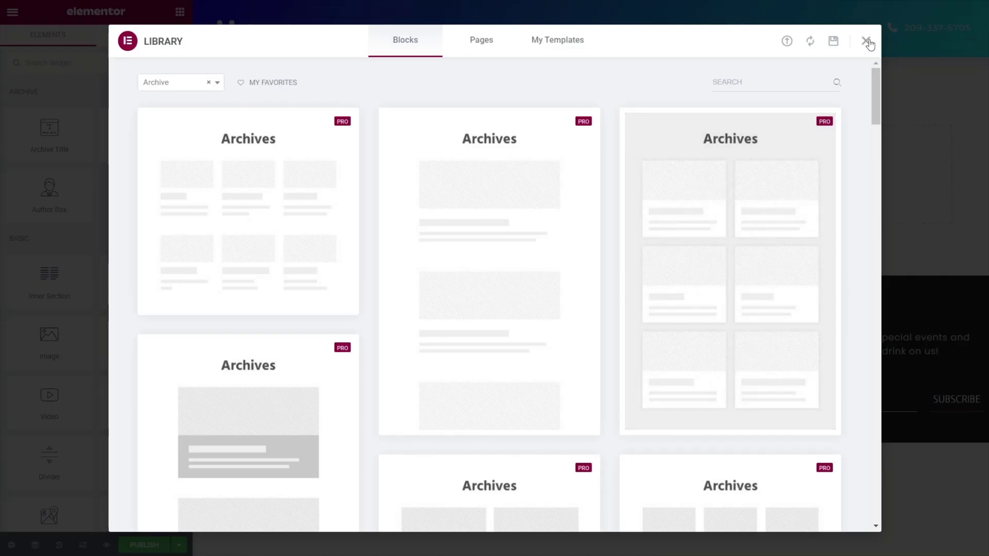
pyautogui.click(865, 41)
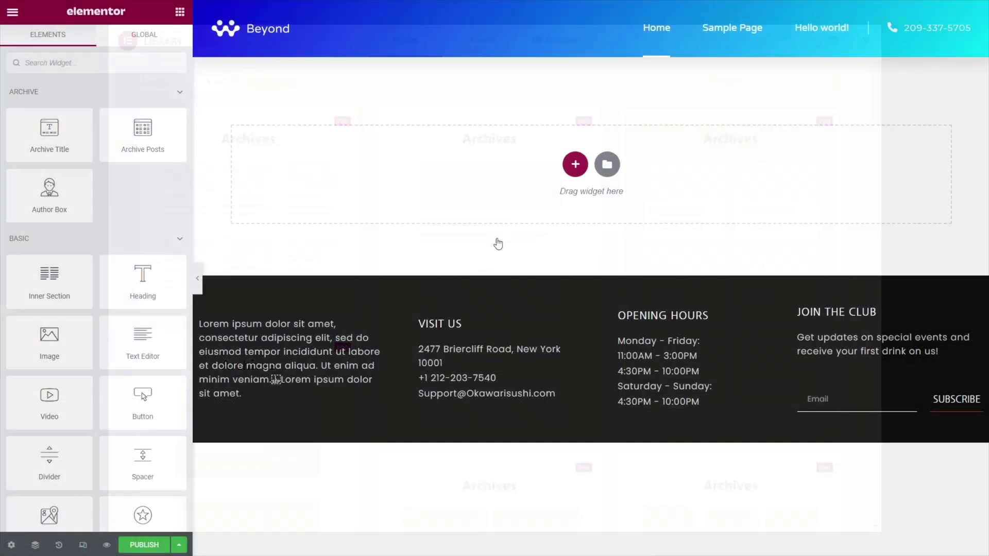
# Find the Listing Grid widget and add it to the empty archive template
pyautogui.click(81, 65)
pyautogui.write('listin')
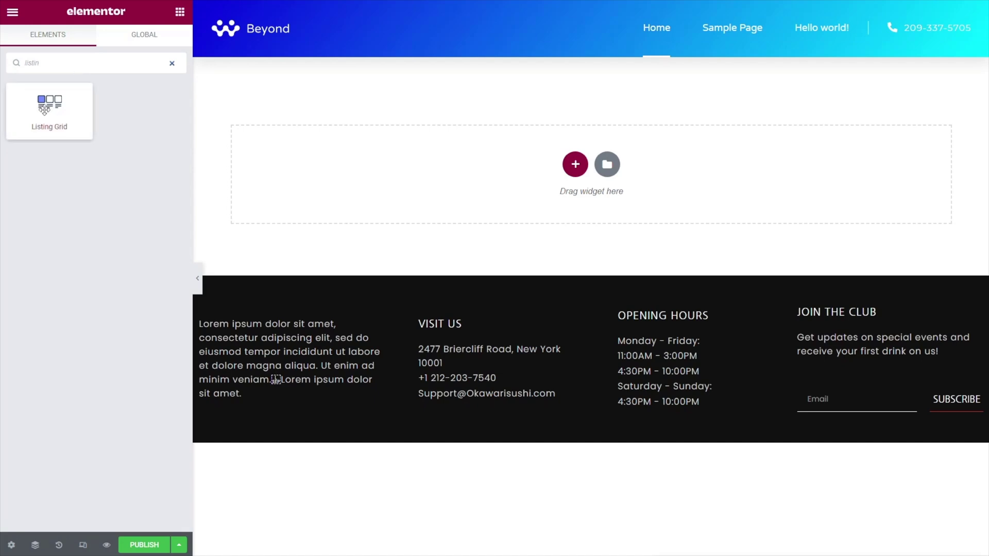
pyautogui.moveTo(45, 110); pyautogui.dragTo(360, 175)
# Unlink the Listing Grid's margins and set the top and bottom margins to 50 px
pyautogui.click(160, 46)
pyautogui.click(23, 125)
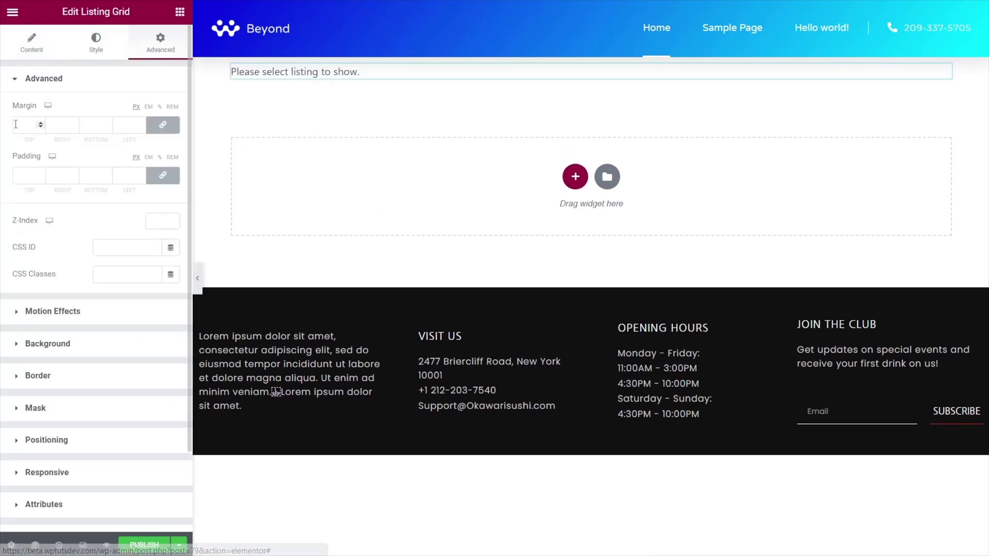
pyautogui.click(160, 125)
pyautogui.click(23, 124)
pyautogui.write('50')
pyautogui.click(95, 126)
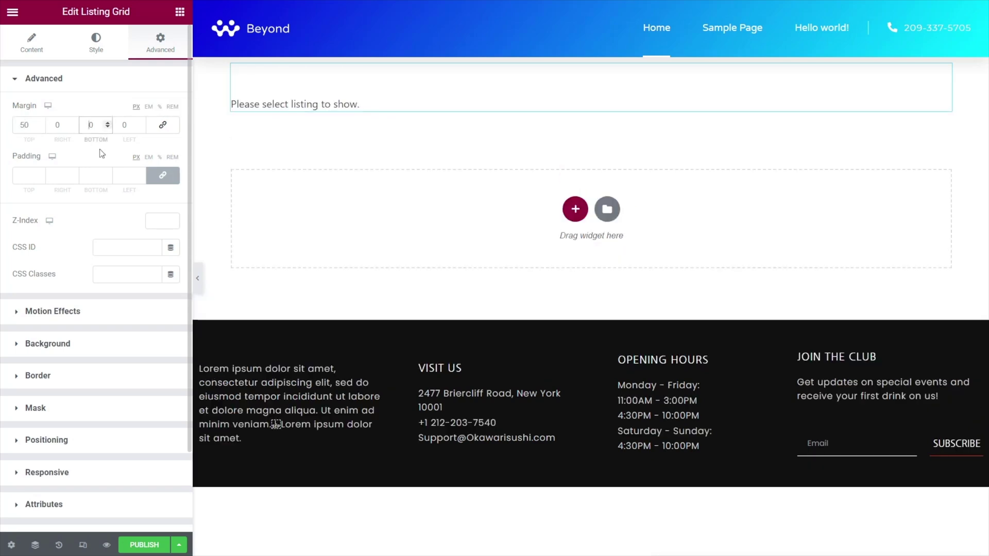
pyautogui.write('50')
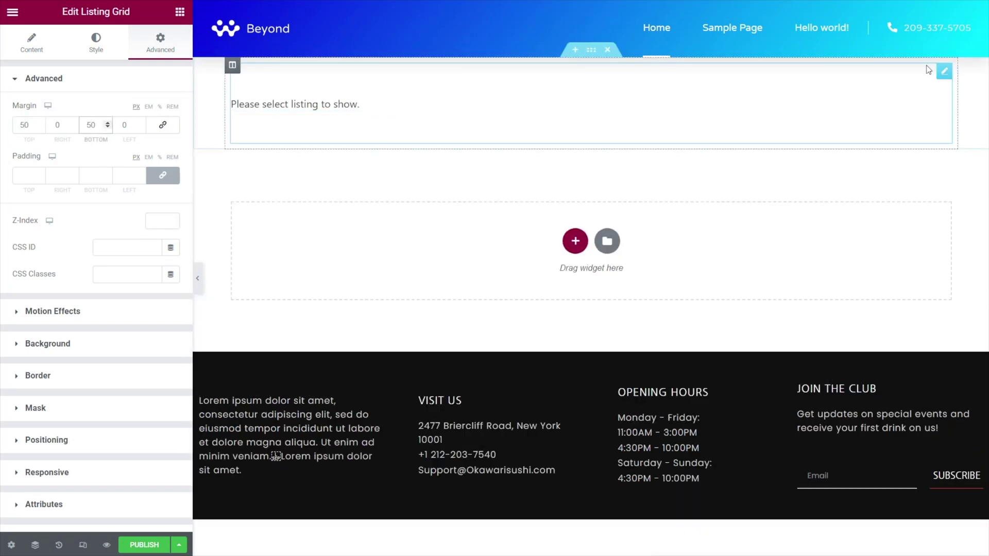
# Choose Property Type Listing as the listing shown in the grid
pyautogui.click(33, 45)
pyautogui.click(108, 112)
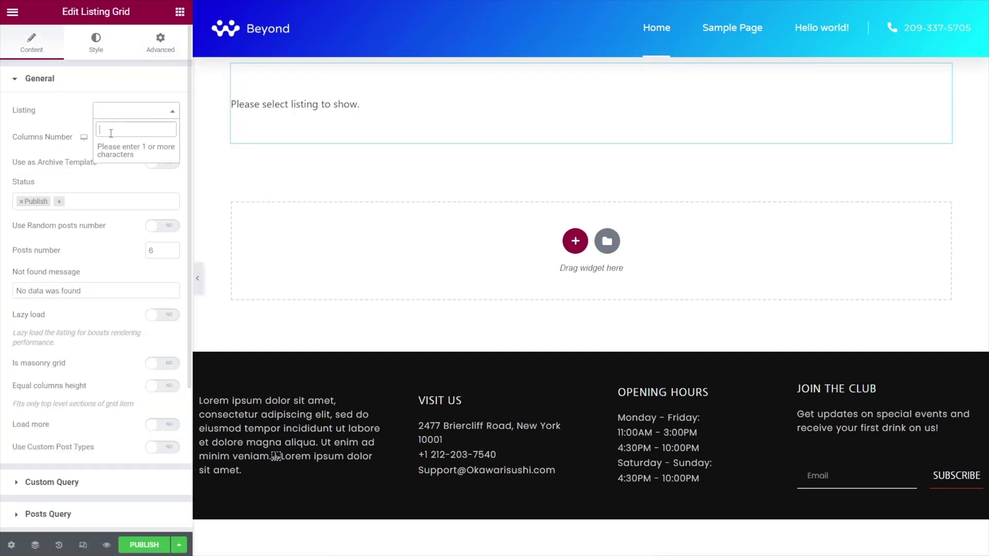
pyautogui.write('type')
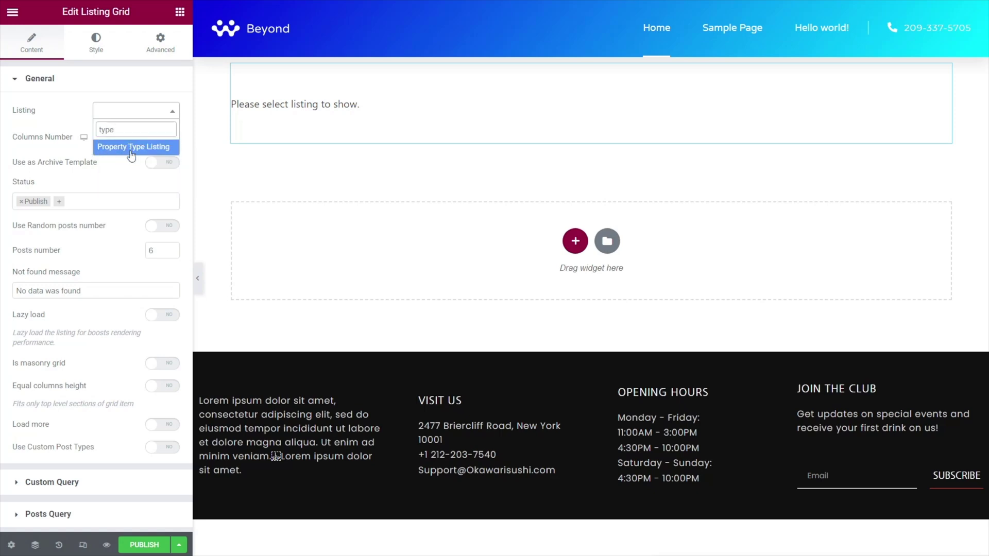
pyautogui.click(130, 149)
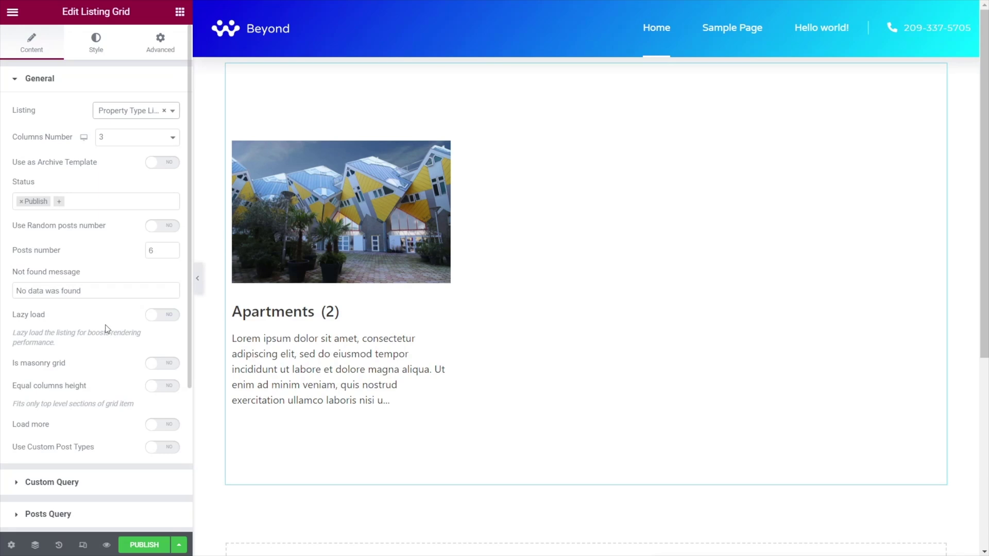
# Publish the archive template with a display condition that includes all Property Type archives
pyautogui.click(158, 546)
pyautogui.click(510, 323)
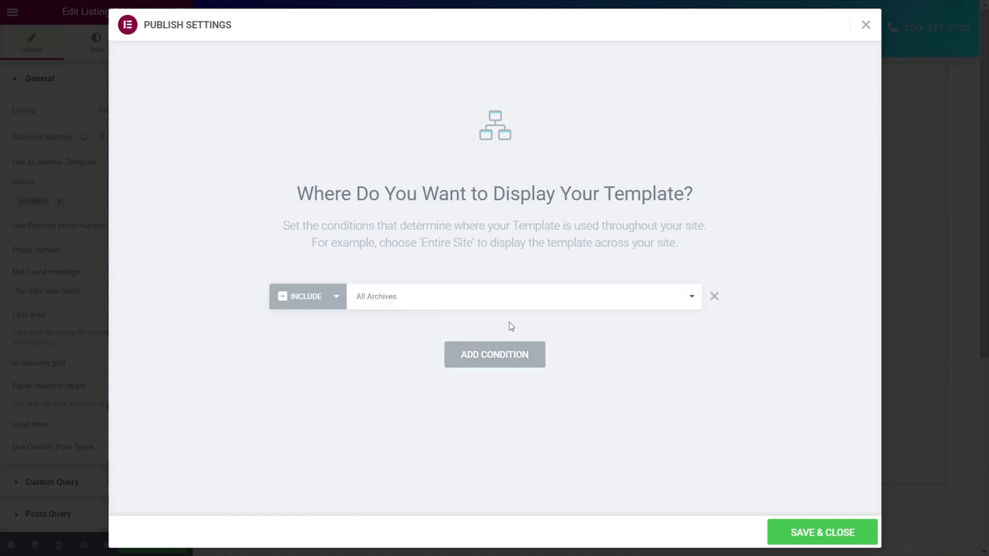
pyautogui.click(418, 299)
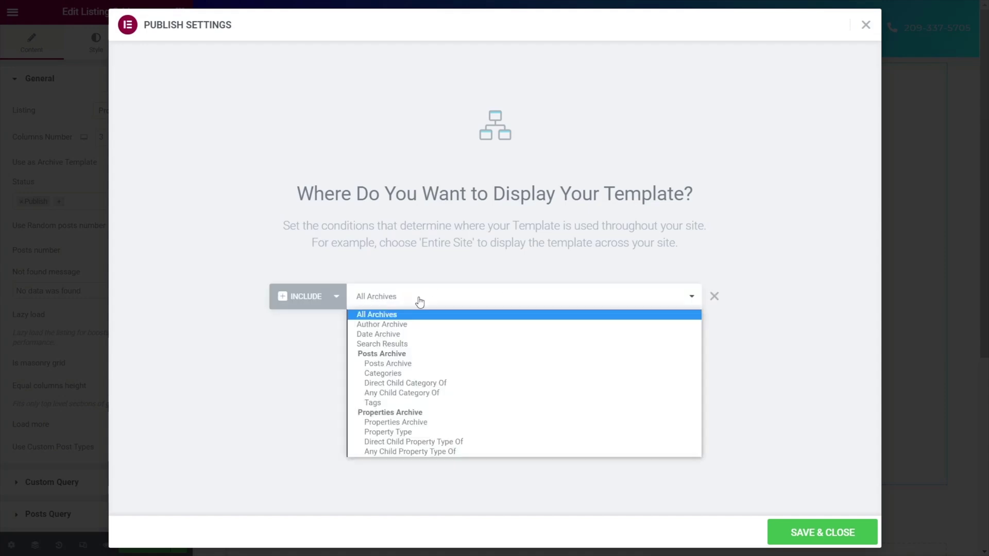
pyautogui.click(390, 435)
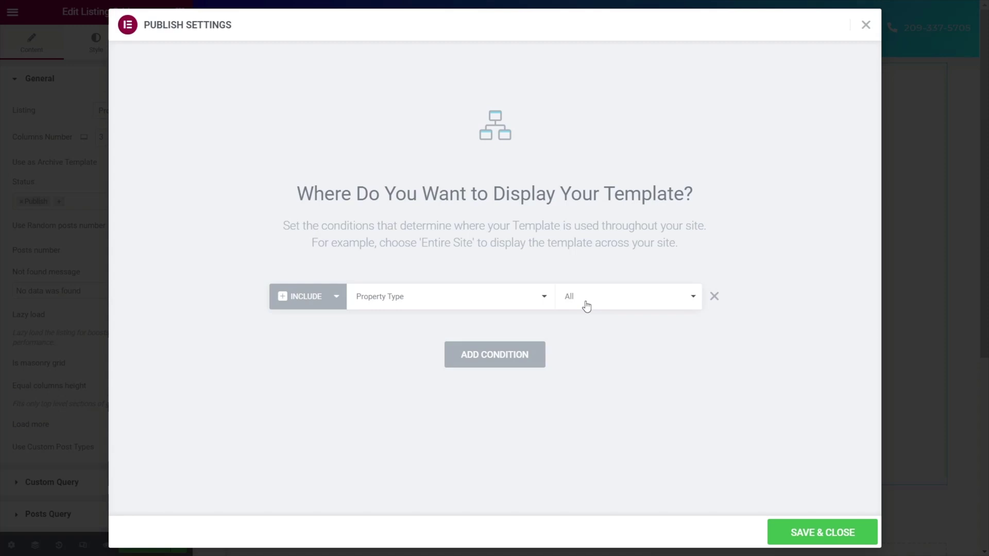
pyautogui.click(826, 534)
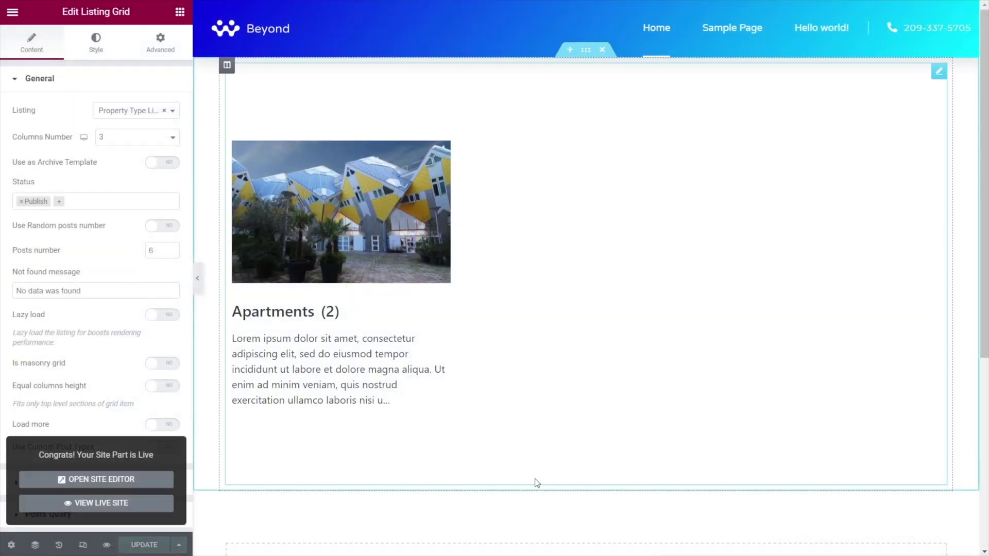